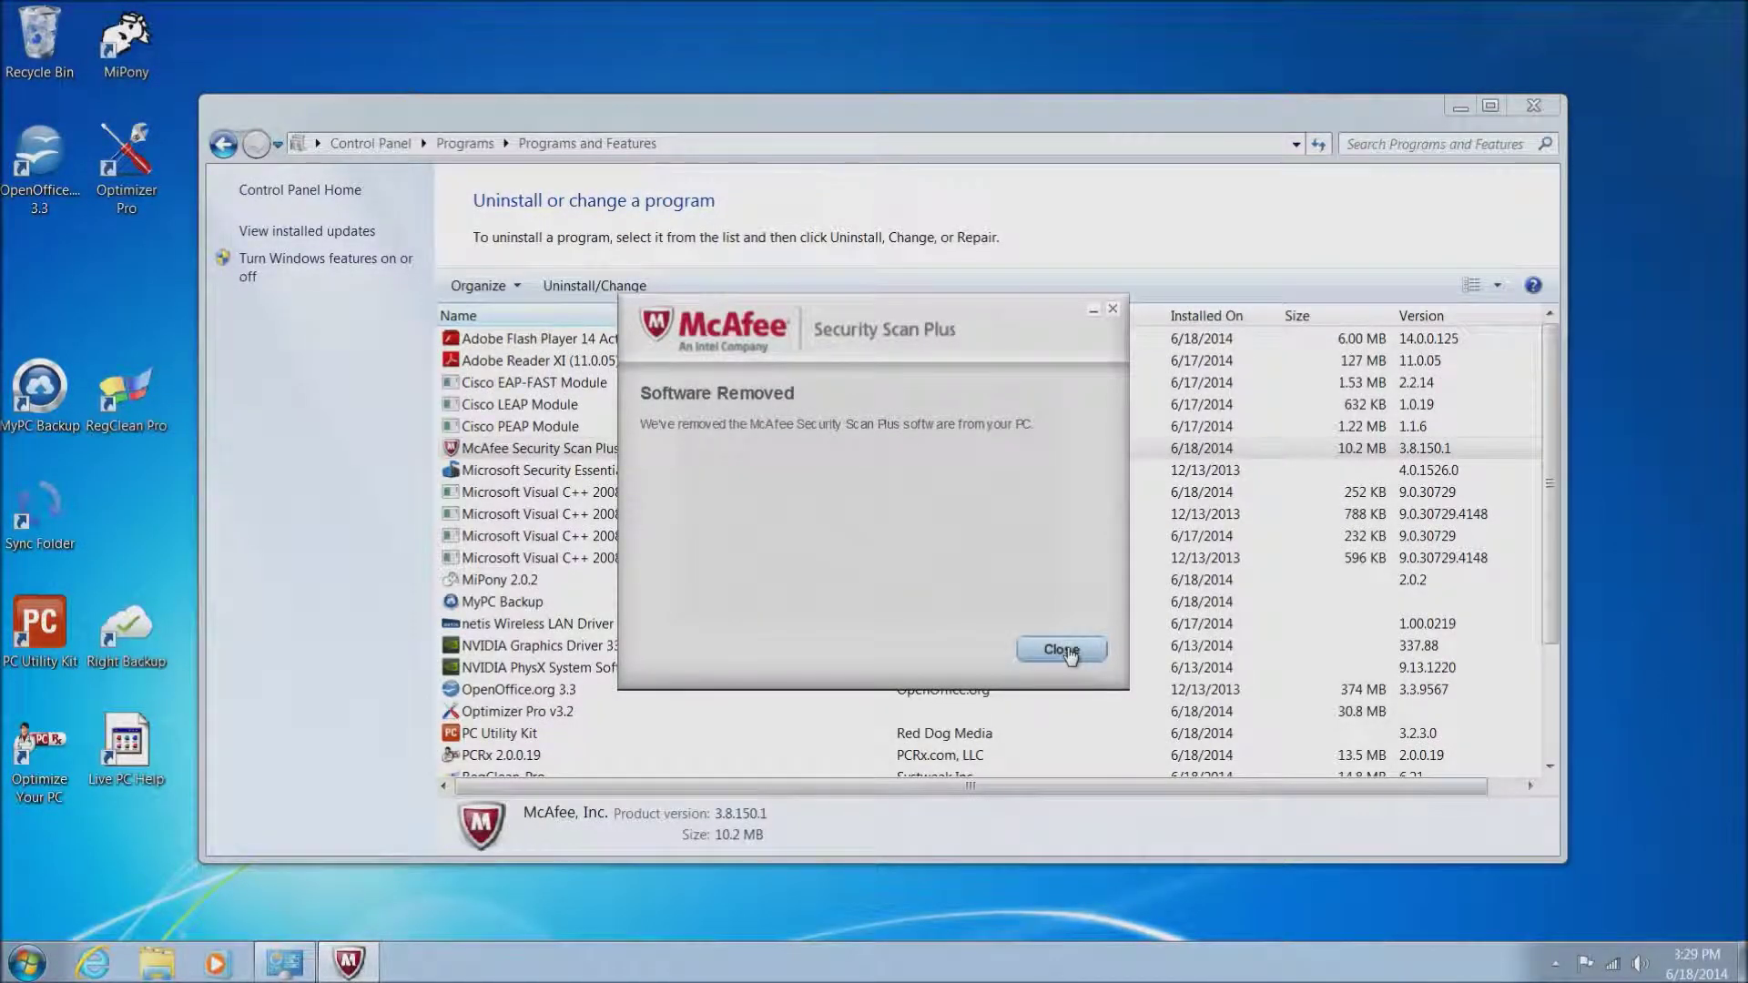
Step: Dismiss the McAfee Security Scan Plus removal notice, then uninstall MiPony 2.0.2 using the English uninstaller
{"action": "left_click", "coordinate": [1061, 649]}
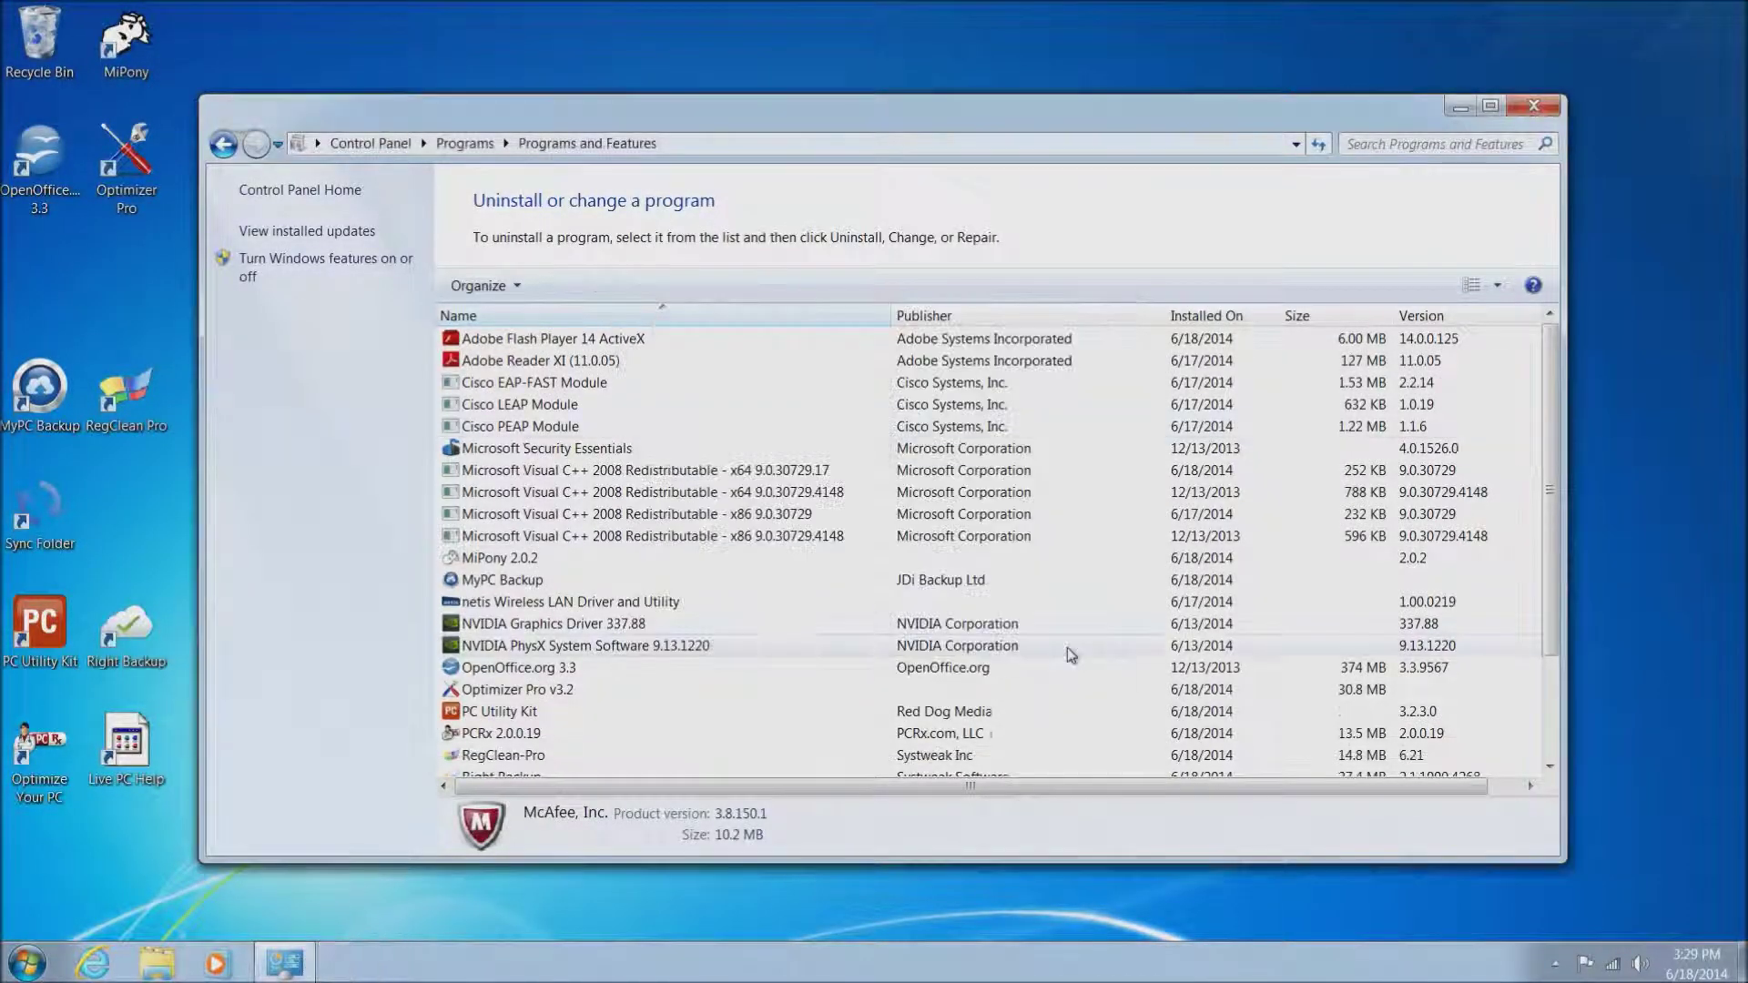
{"action": "right_click", "coordinate": [534, 559]}
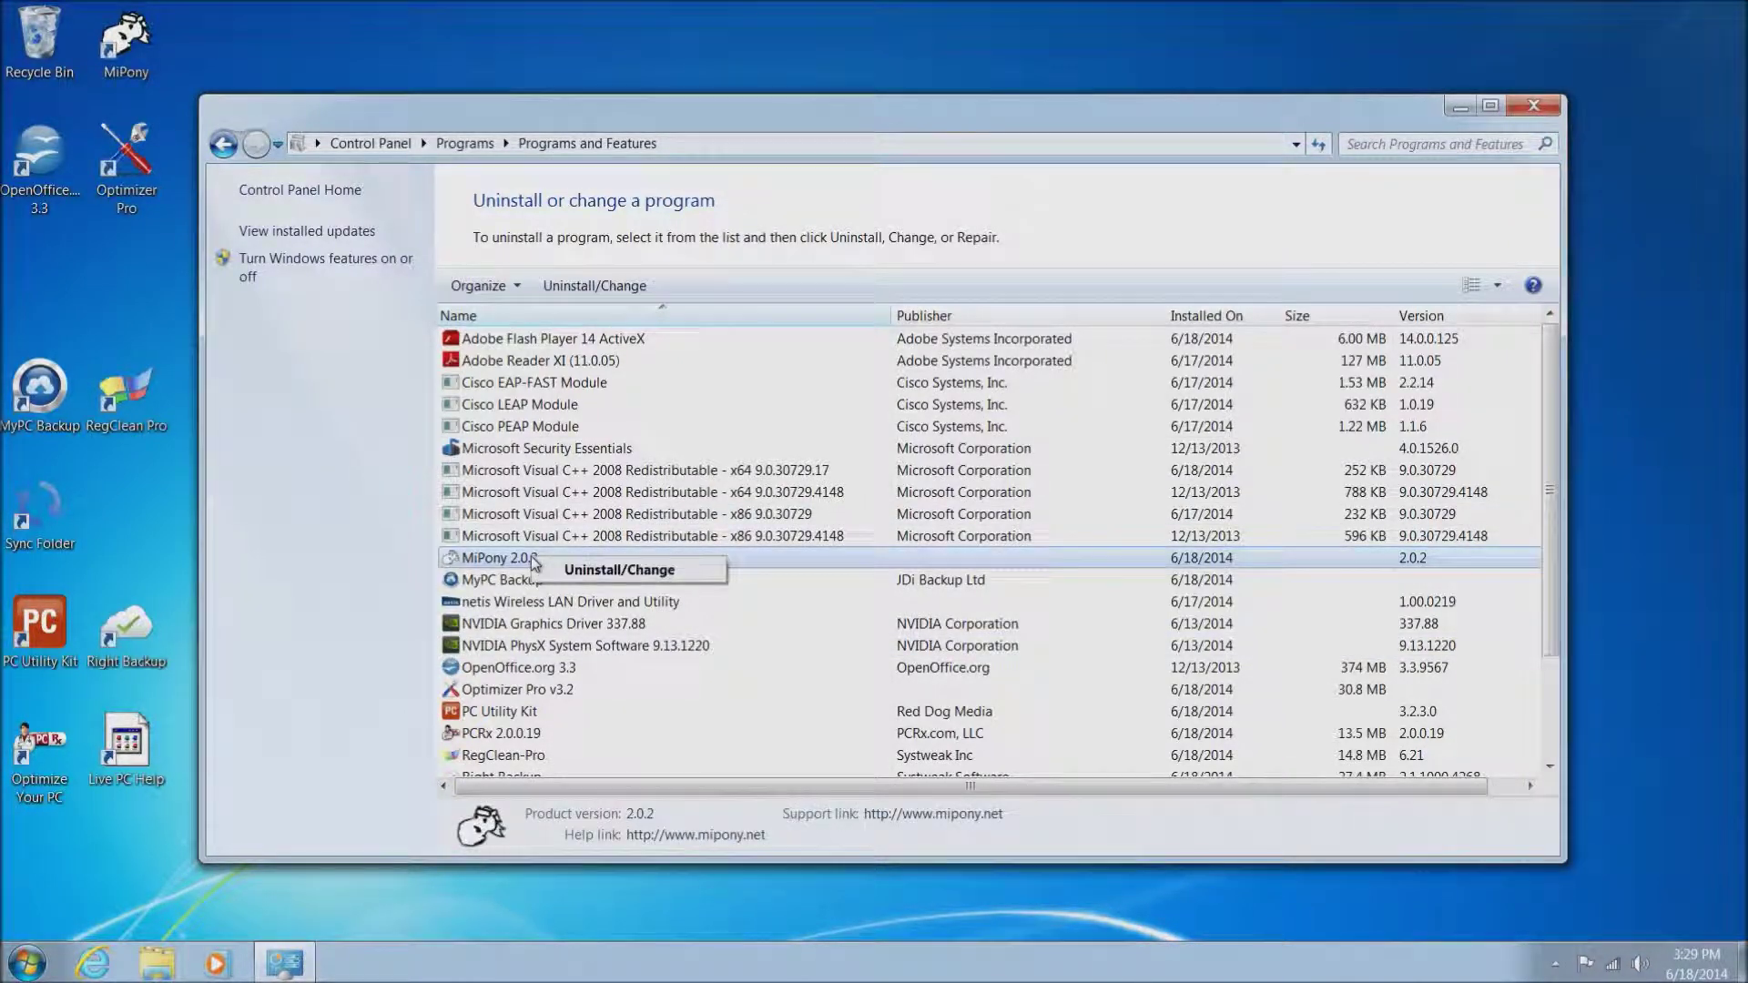
{"action": "left_click", "coordinate": [628, 569]}
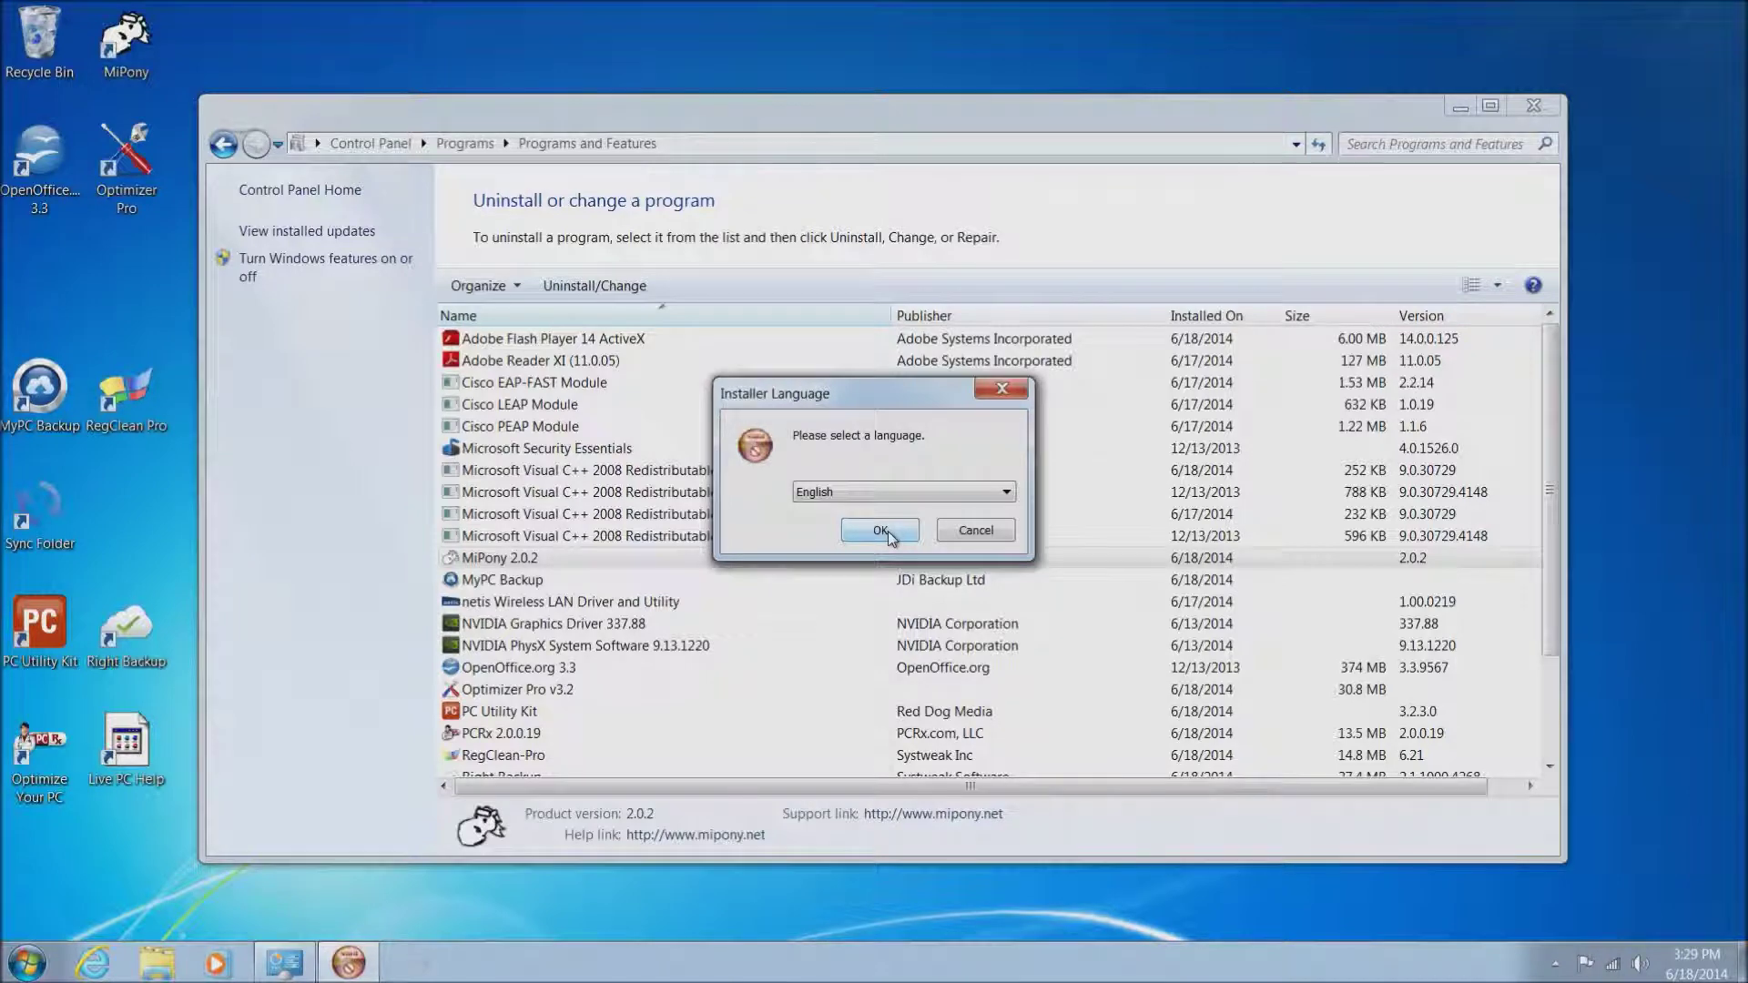
{"action": "left_click", "coordinate": [887, 531]}
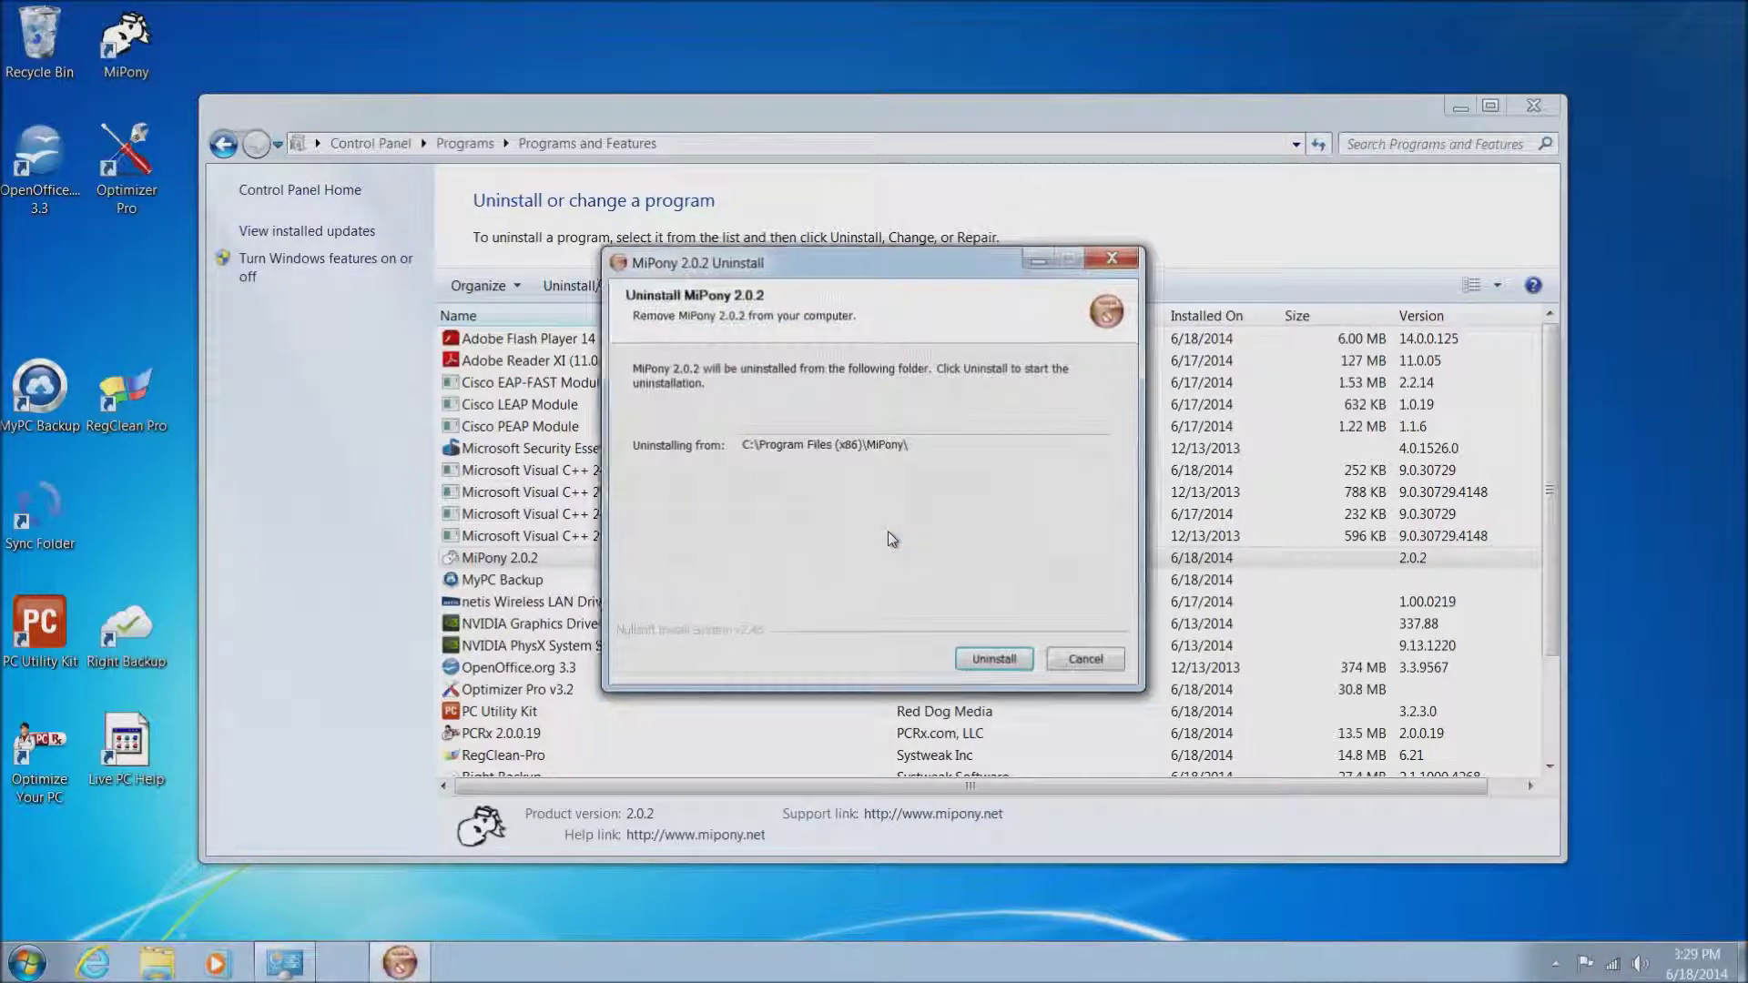
{"action": "left_click", "coordinate": [989, 661]}
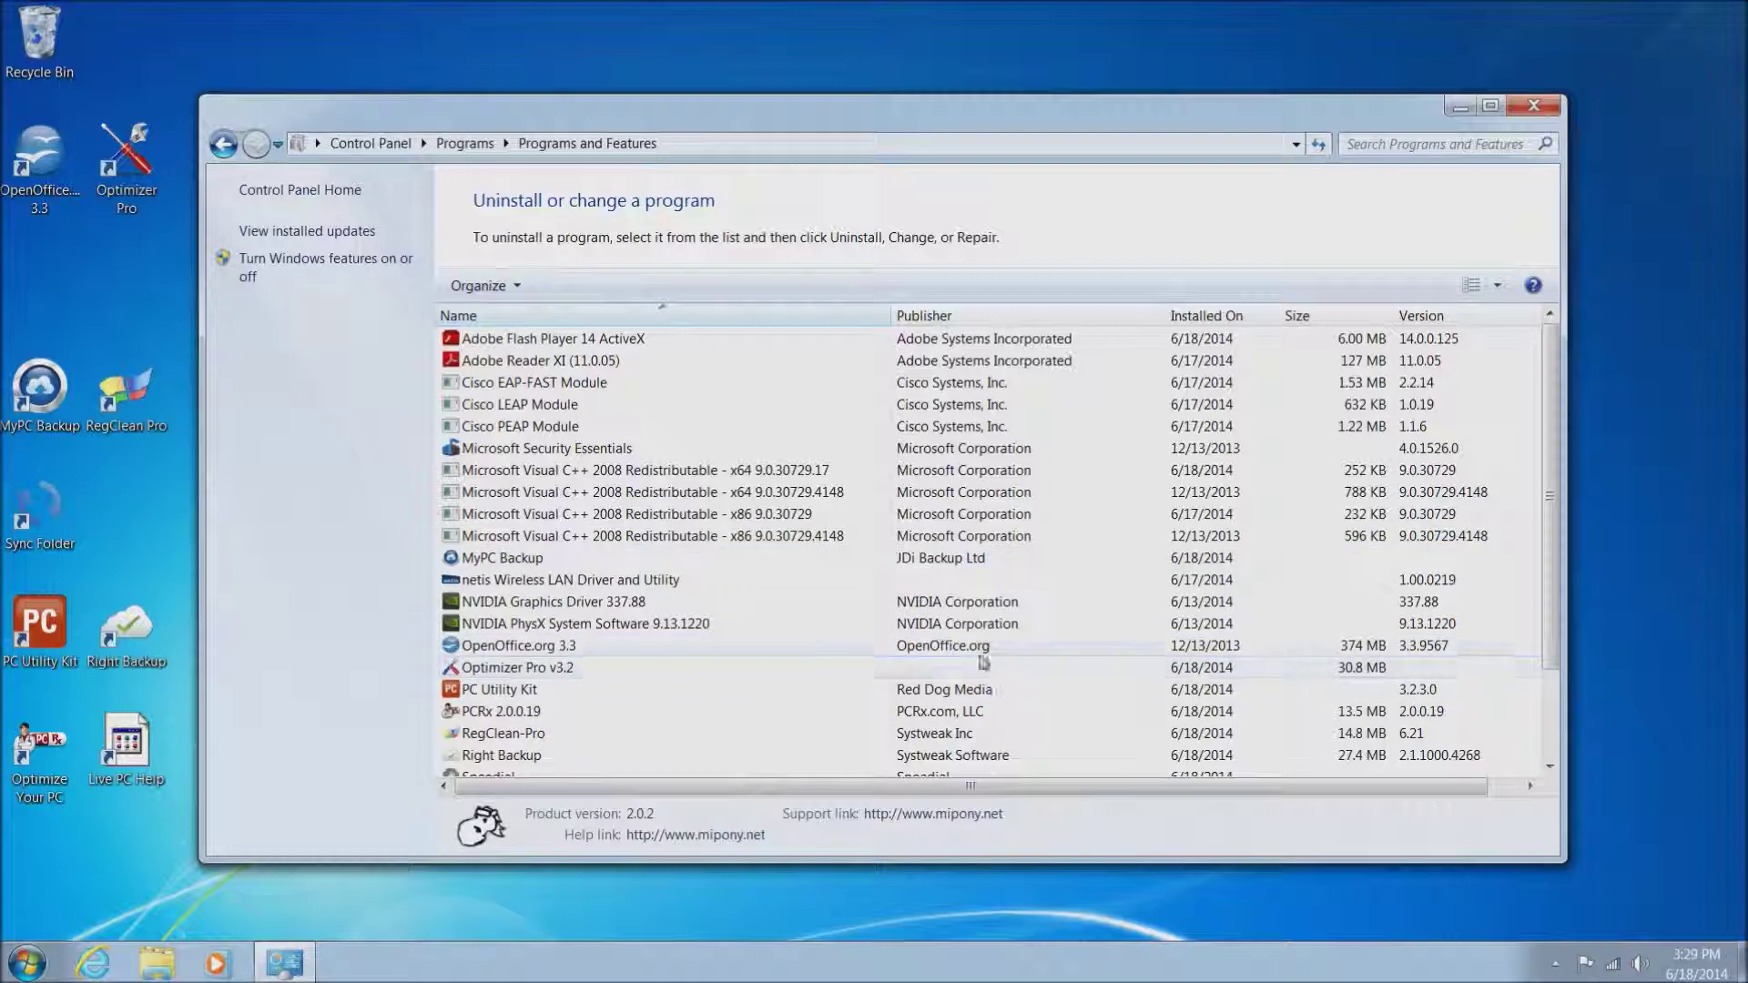
Step: Uninstall MyPC Backup and acknowledge its successful-removal message
{"action": "left_click", "coordinate": [517, 559]}
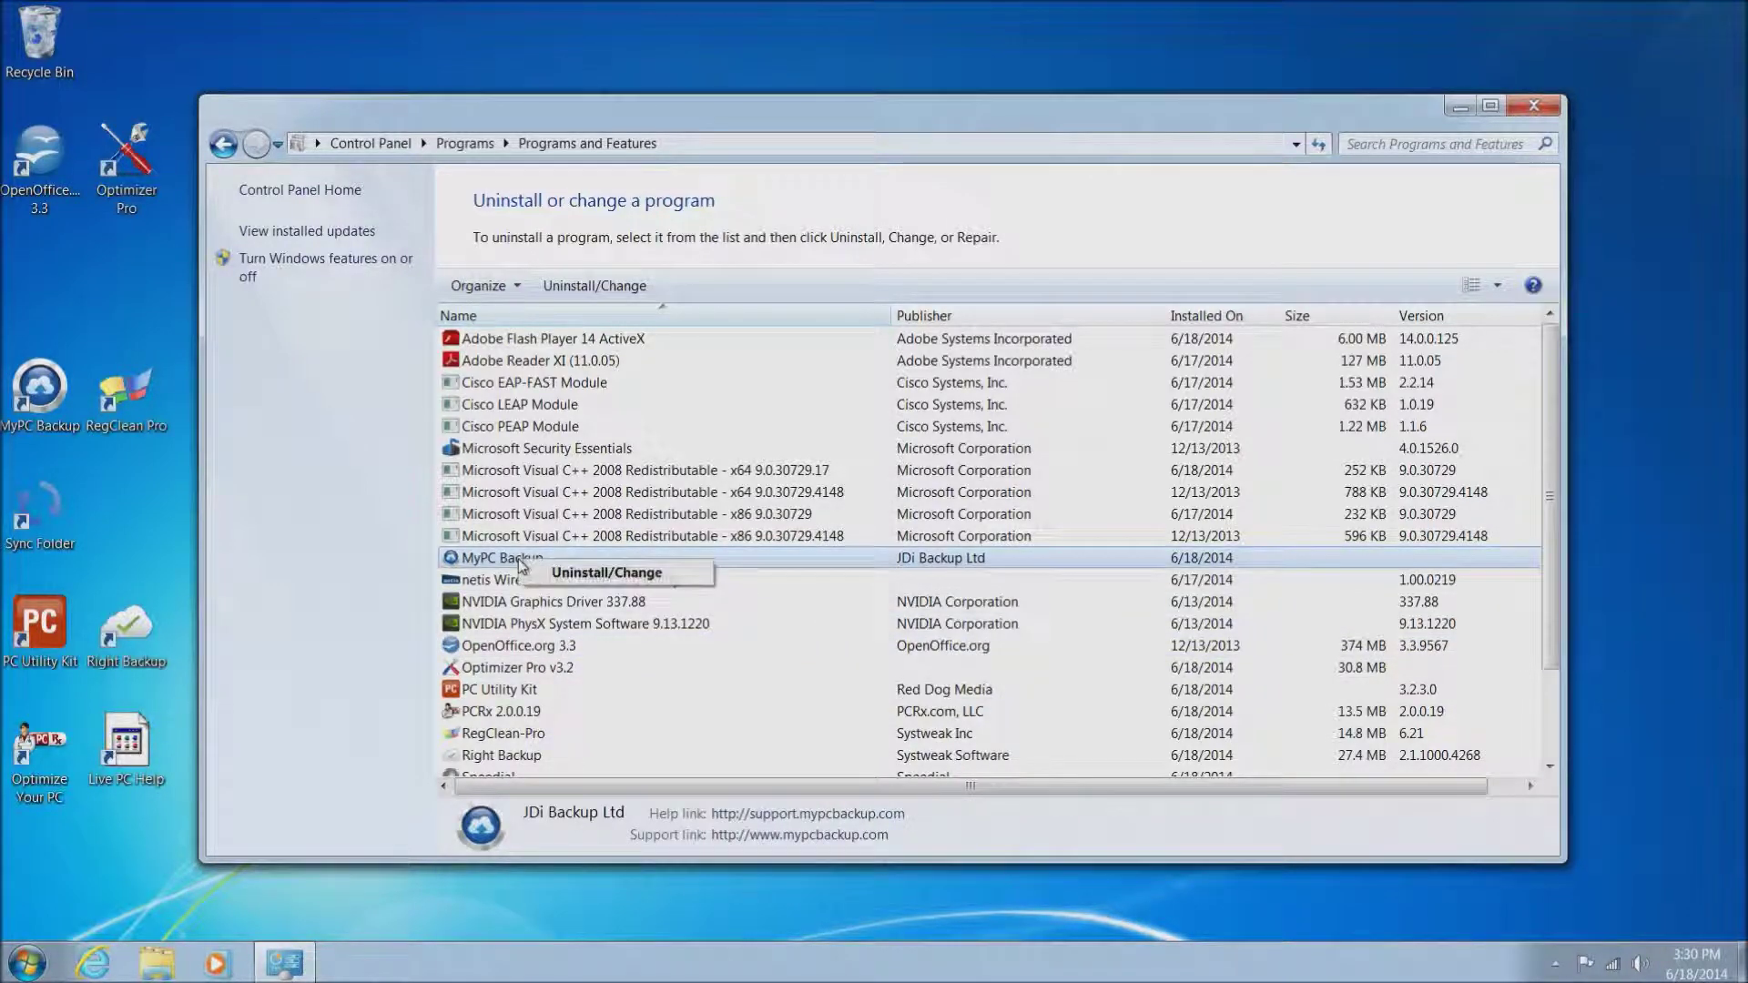
{"action": "left_click", "coordinate": [586, 572]}
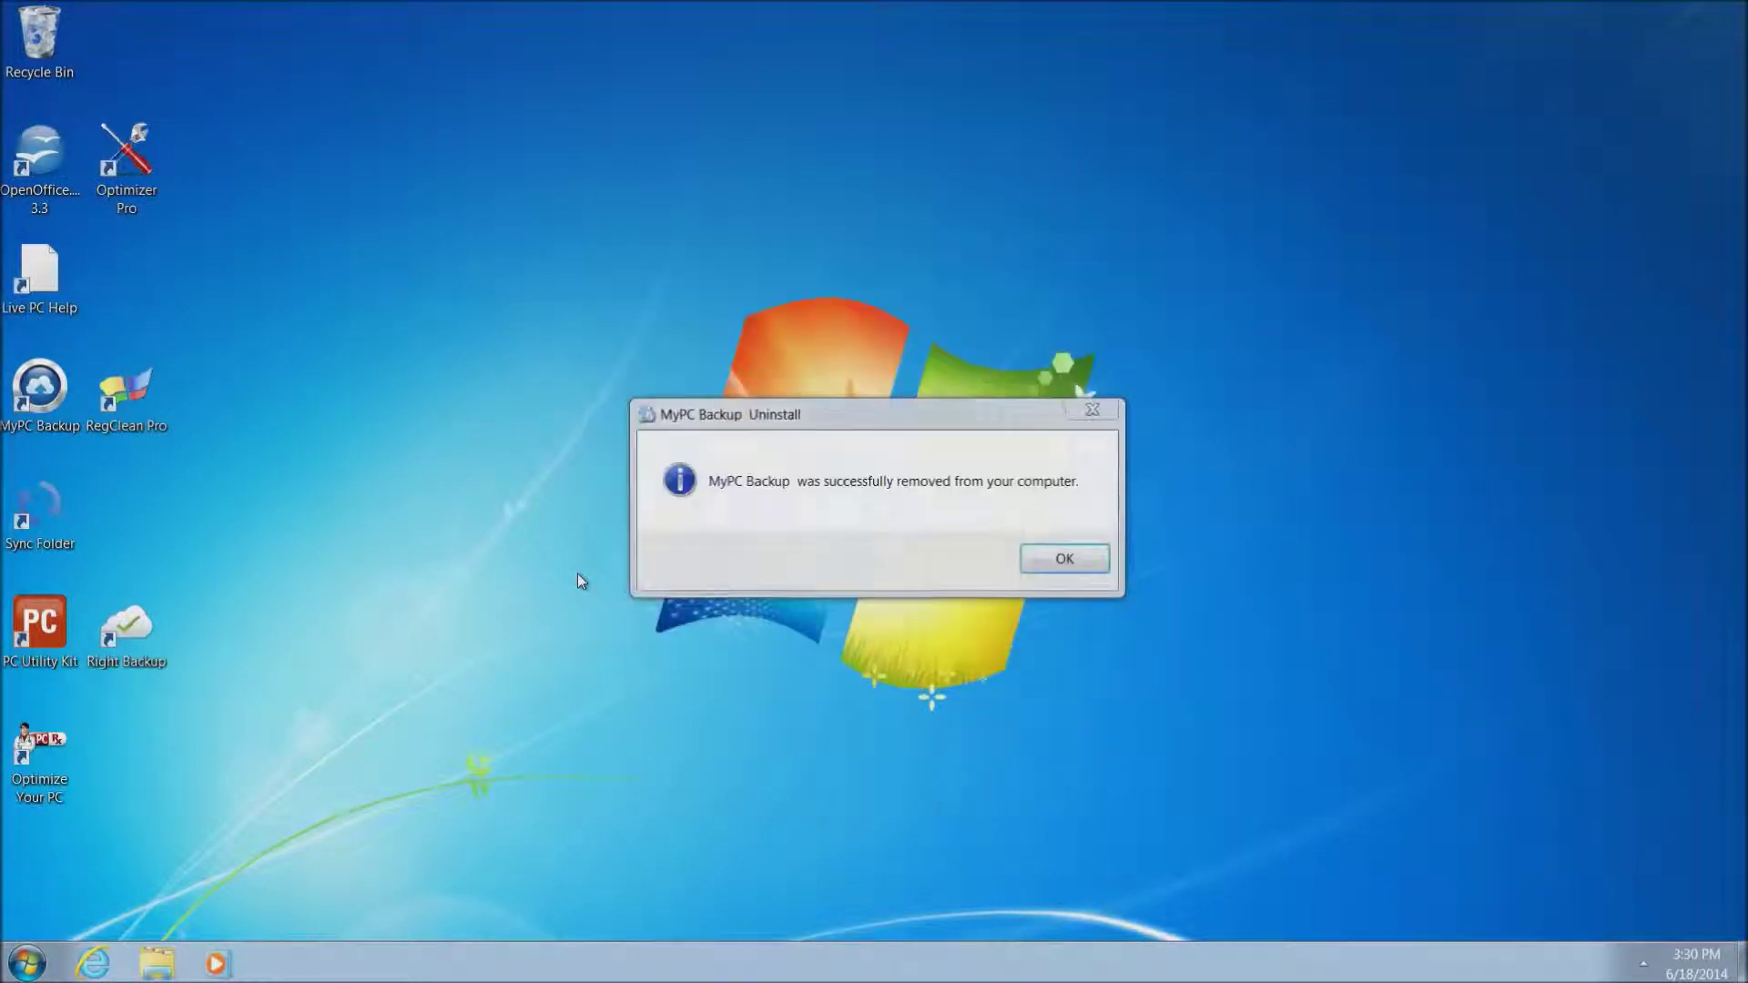
{"action": "left_click", "coordinate": [1078, 564]}
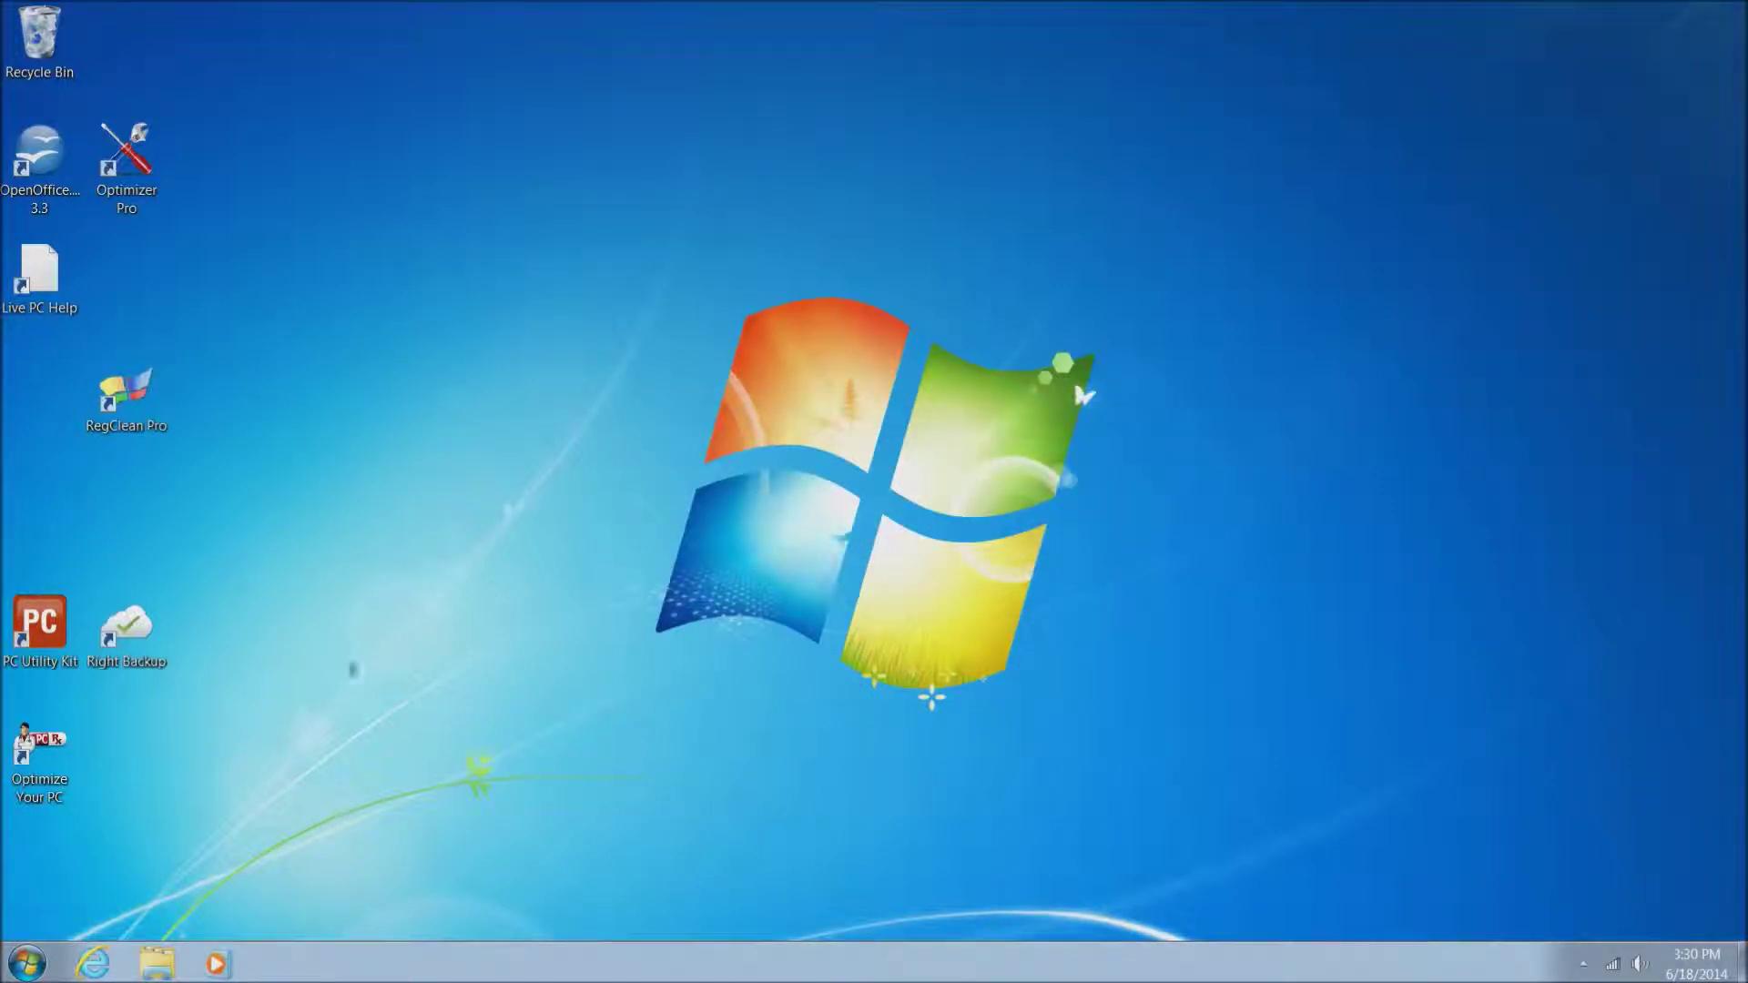
Step: Reopen Programs and Features through Start > Control Panel and bring up Optimizer Pro v3.2's options
{"action": "left_click", "coordinate": [34, 970]}
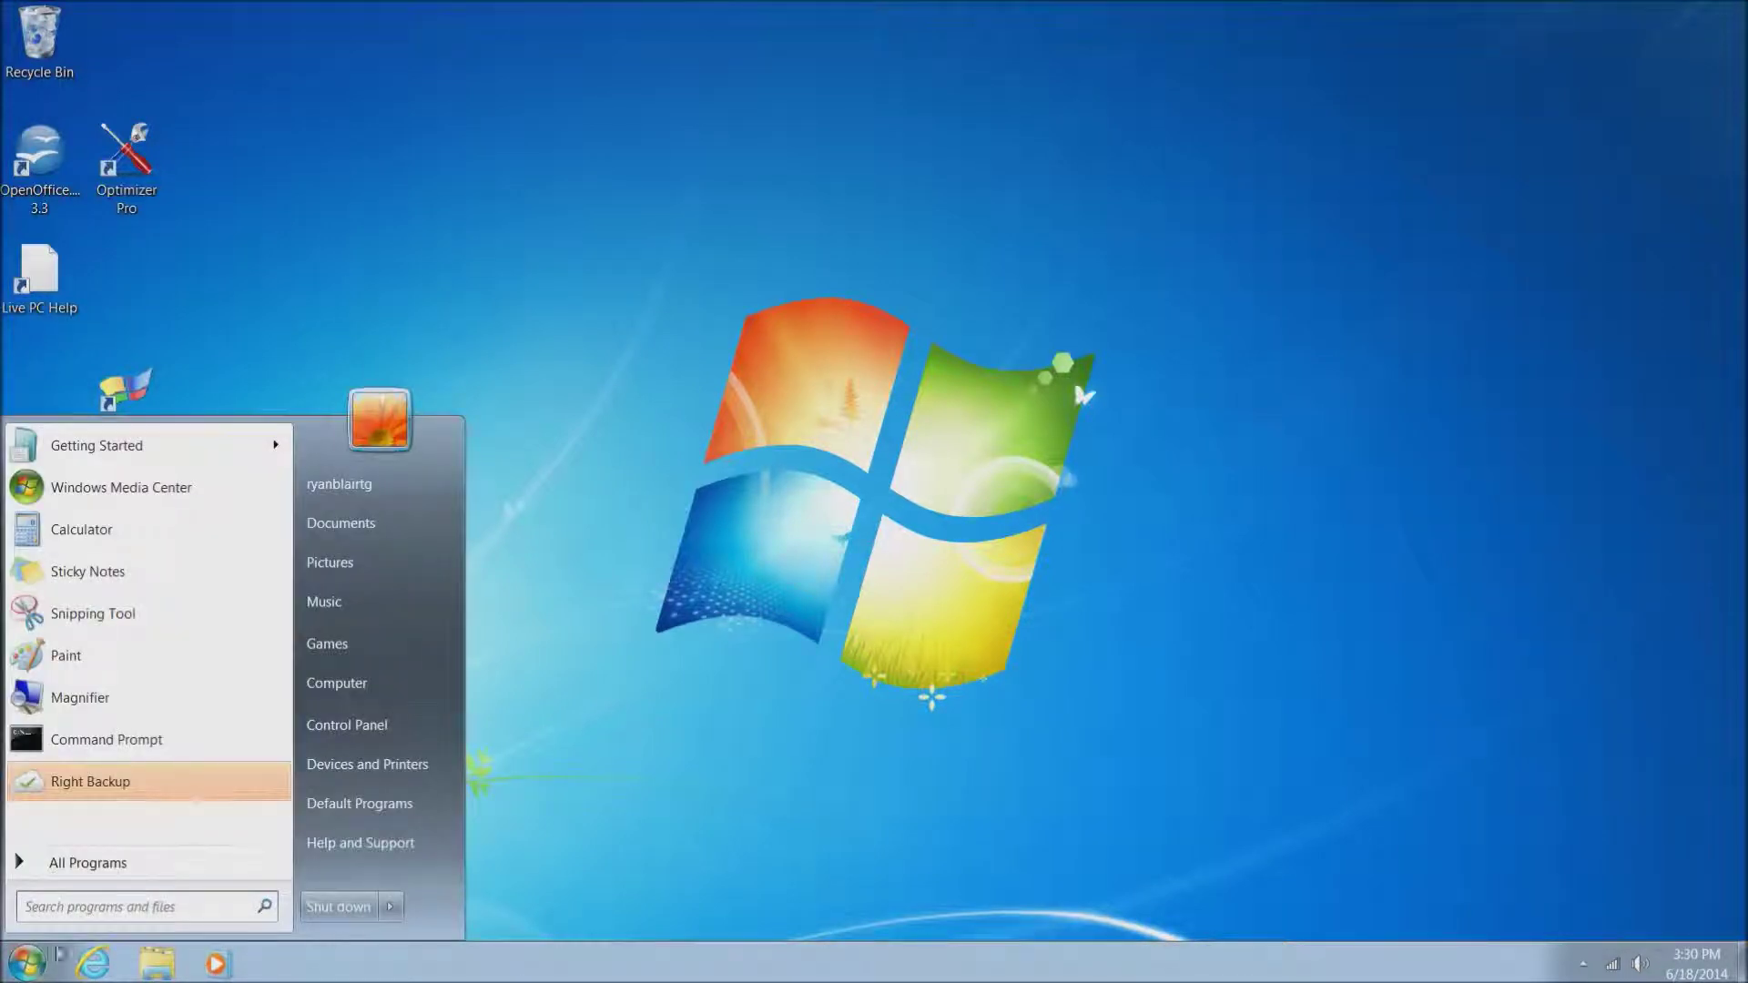
{"action": "left_click", "coordinate": [338, 731]}
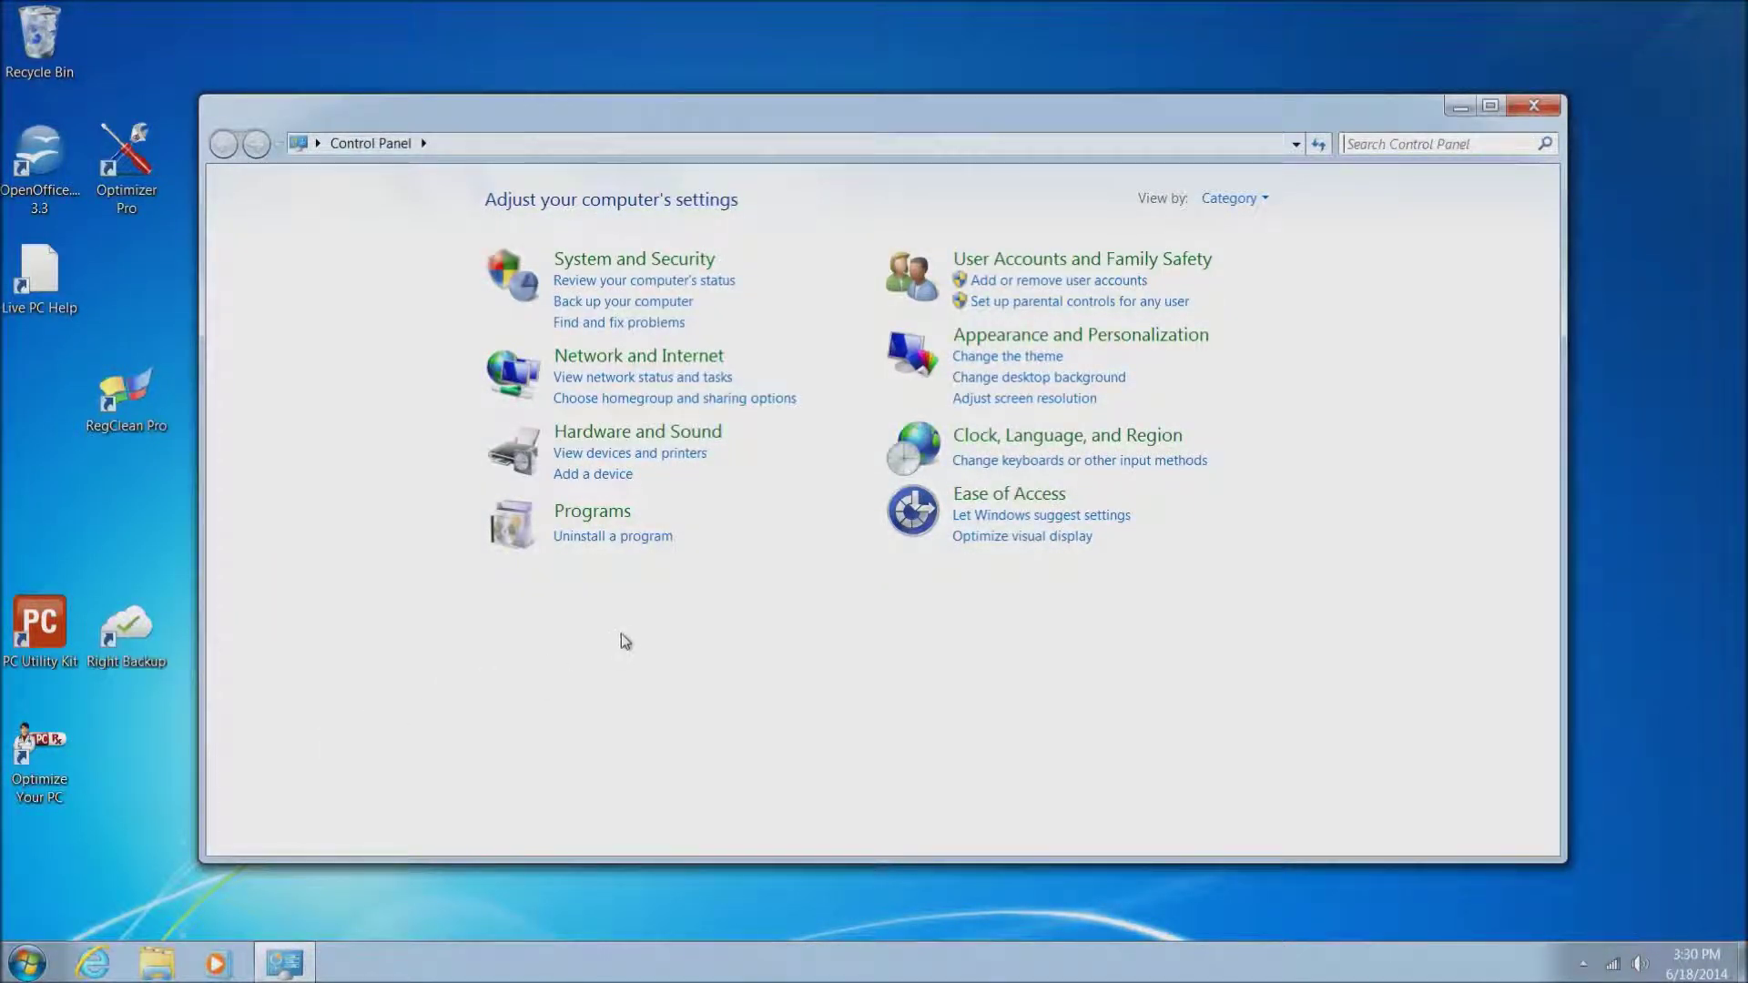
{"action": "left_click", "coordinate": [635, 546]}
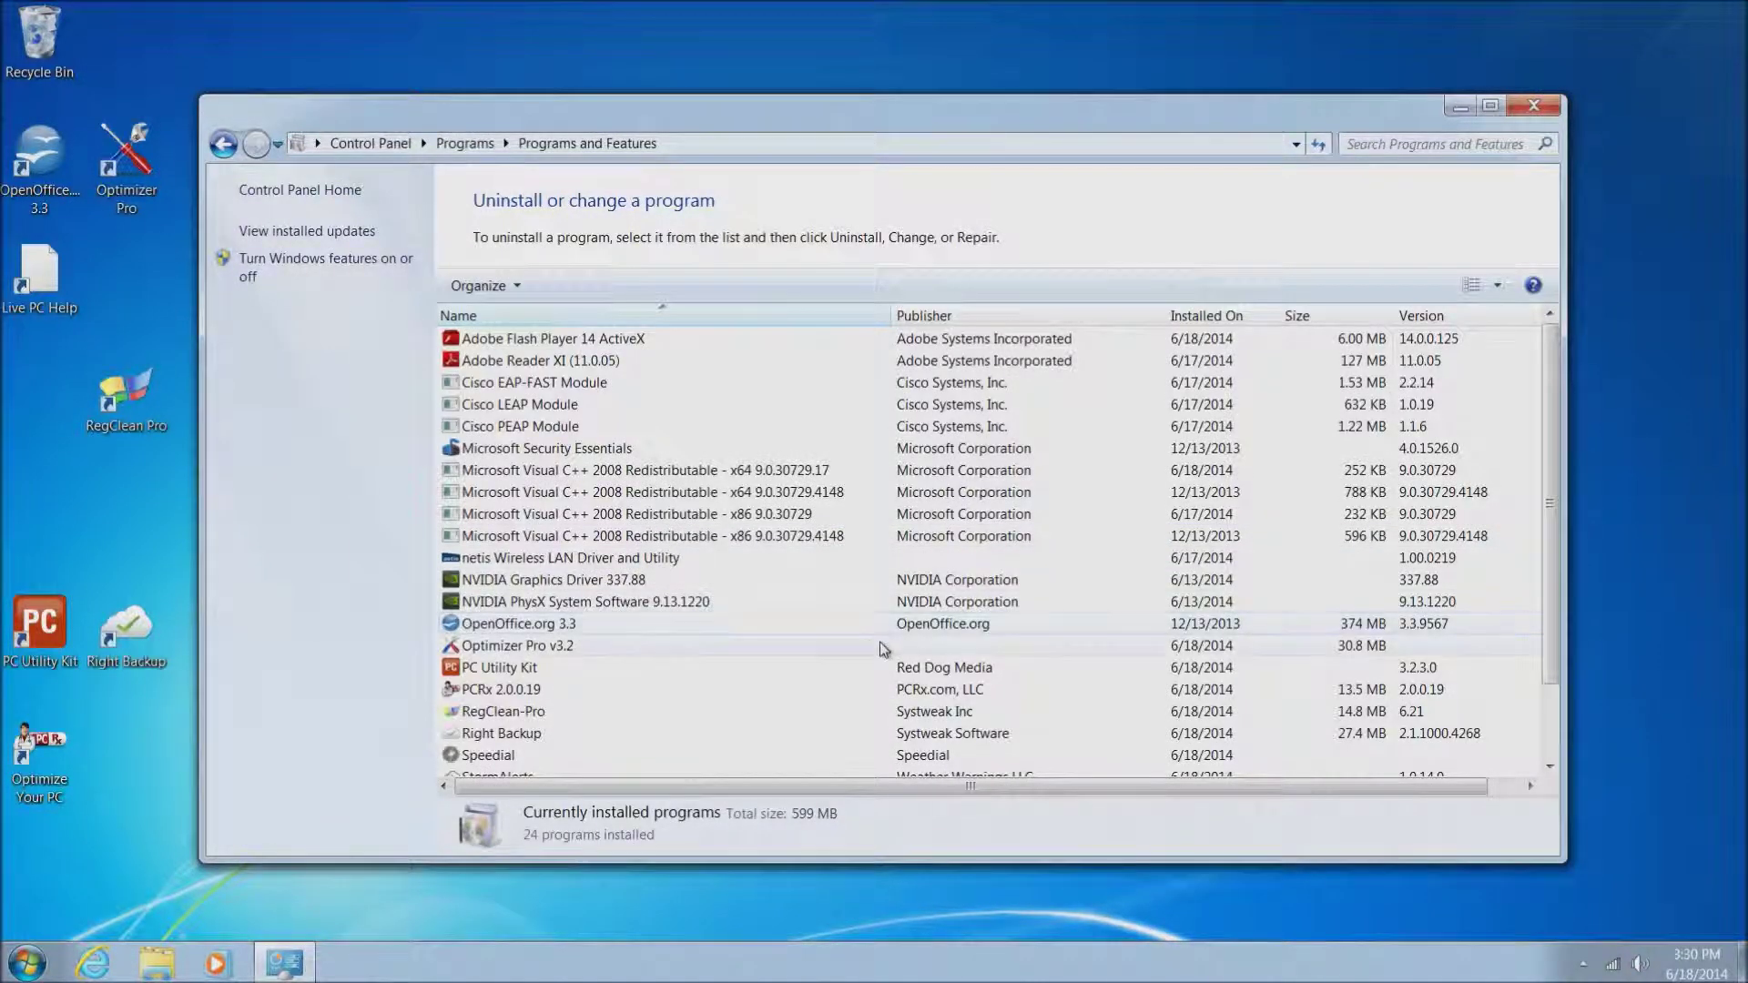
{"action": "right_click", "coordinate": [544, 649]}
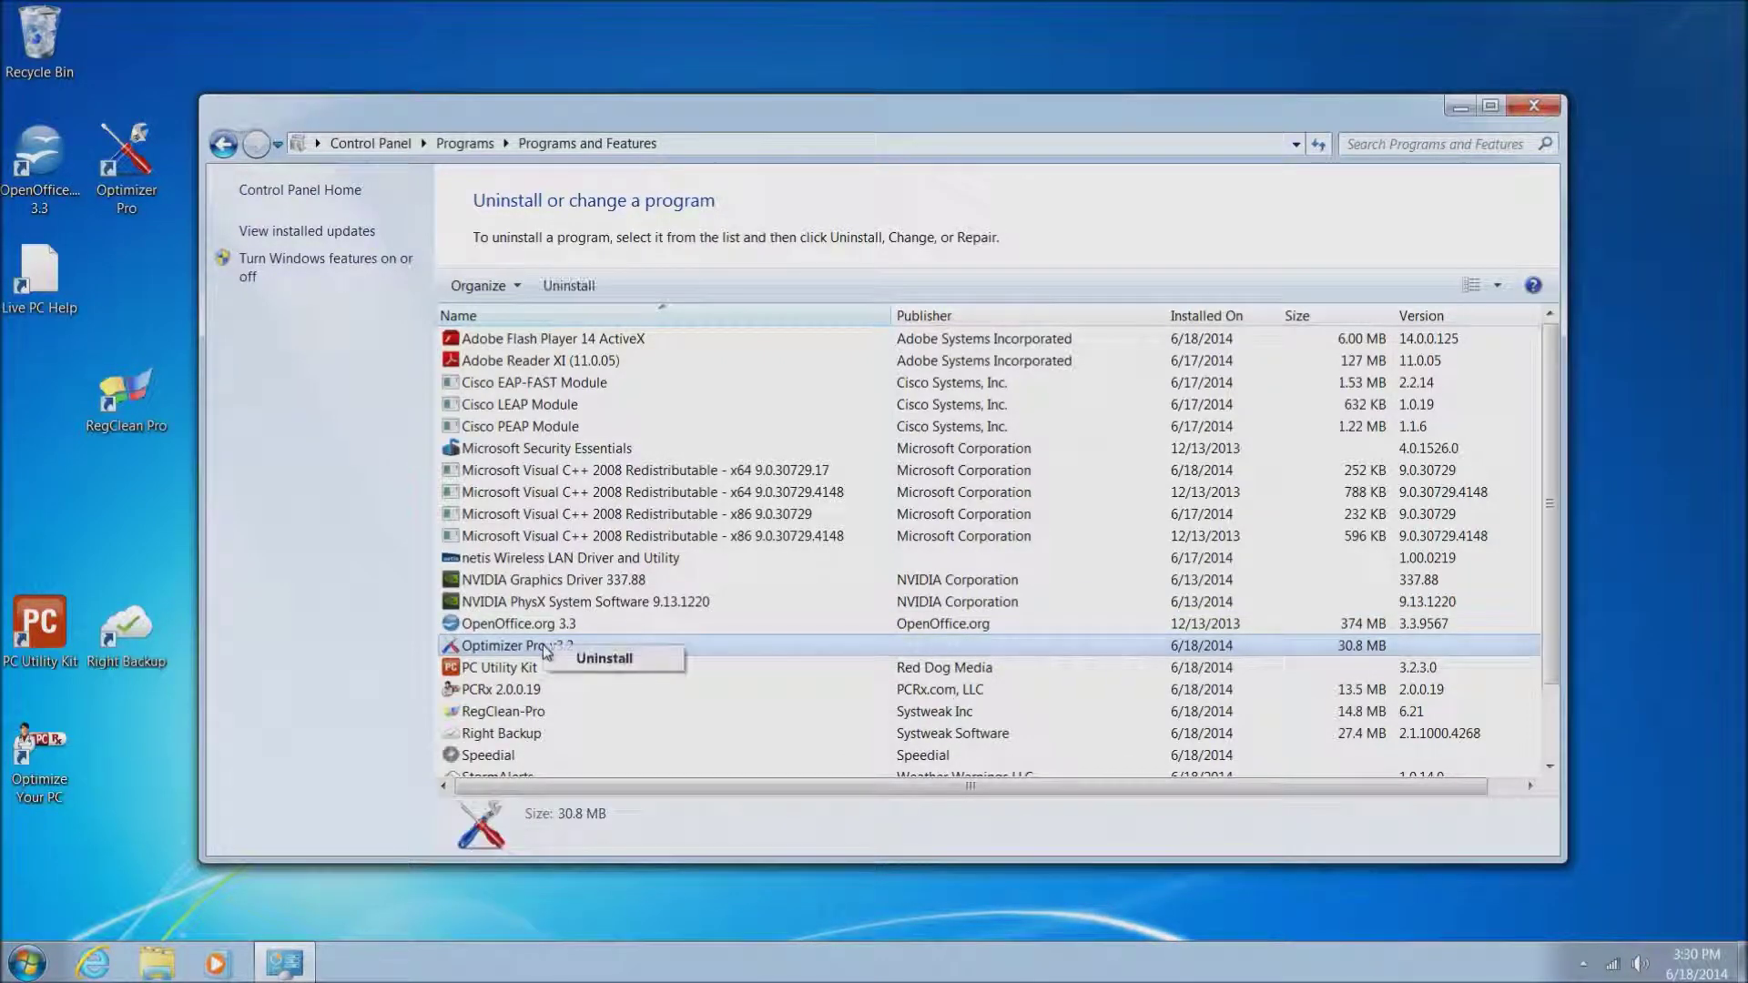
Step: Completely uninstall Optimizer Pro v3.2 and close the discount offer page it opens
{"action": "left_click", "coordinate": [601, 660]}
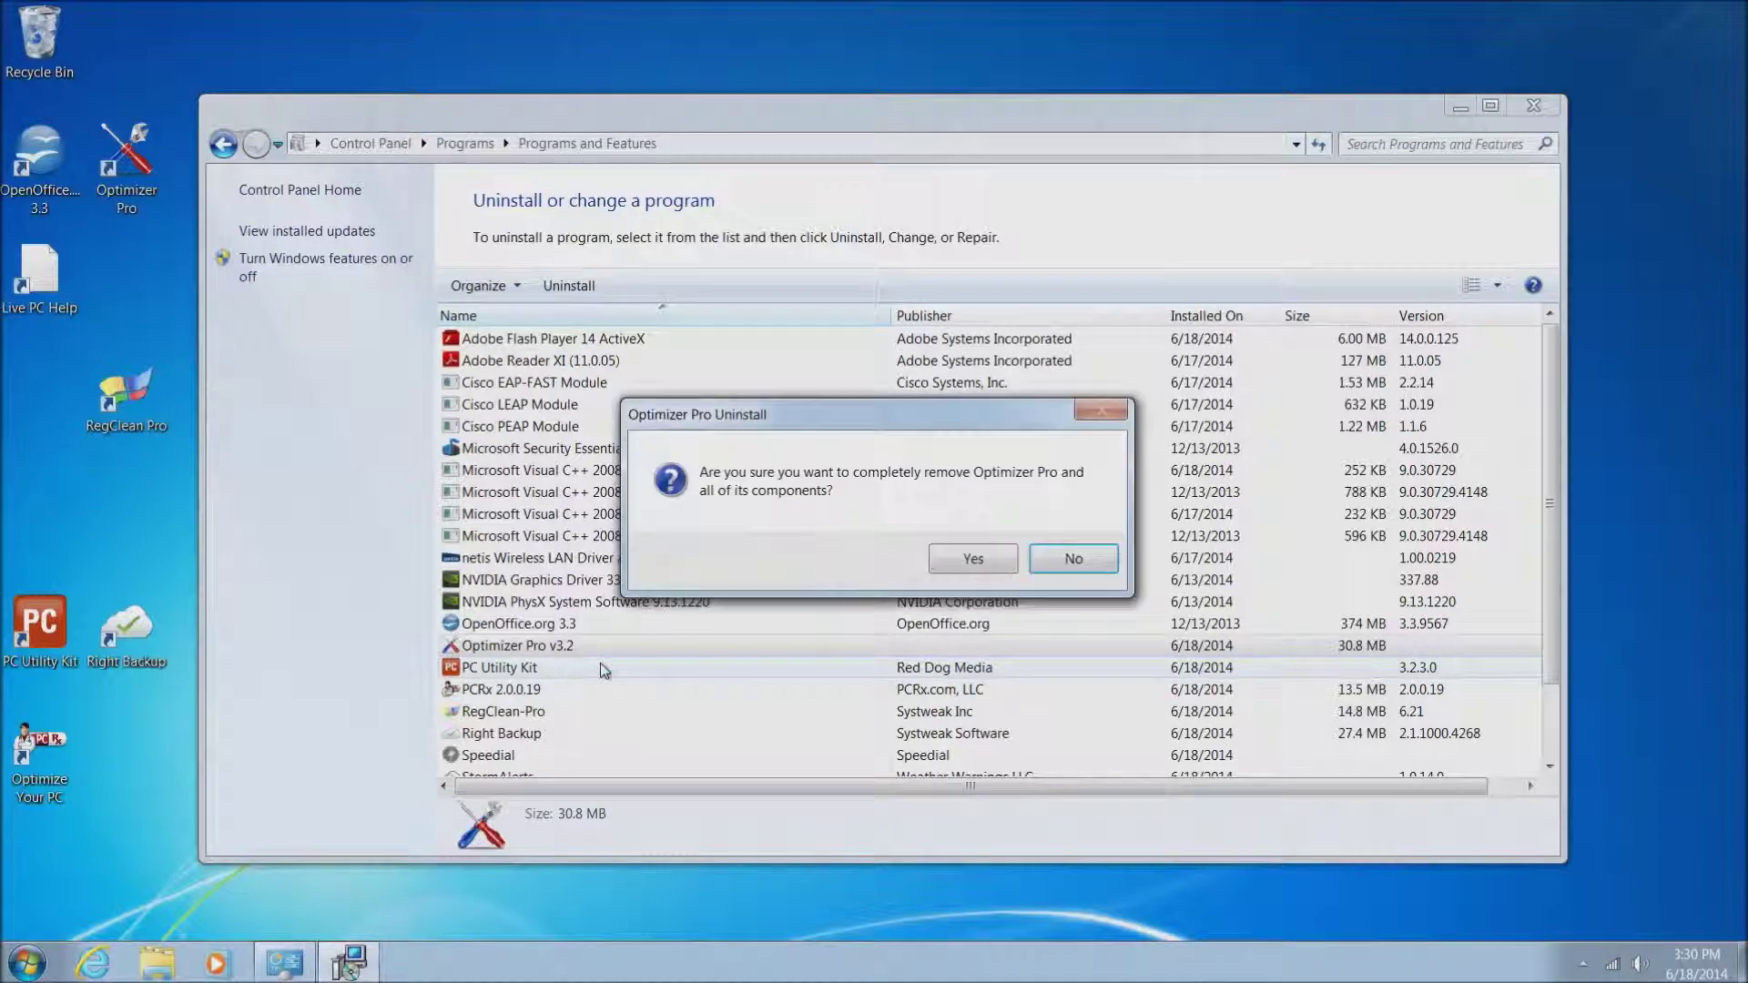
{"action": "left_click", "coordinate": [986, 561]}
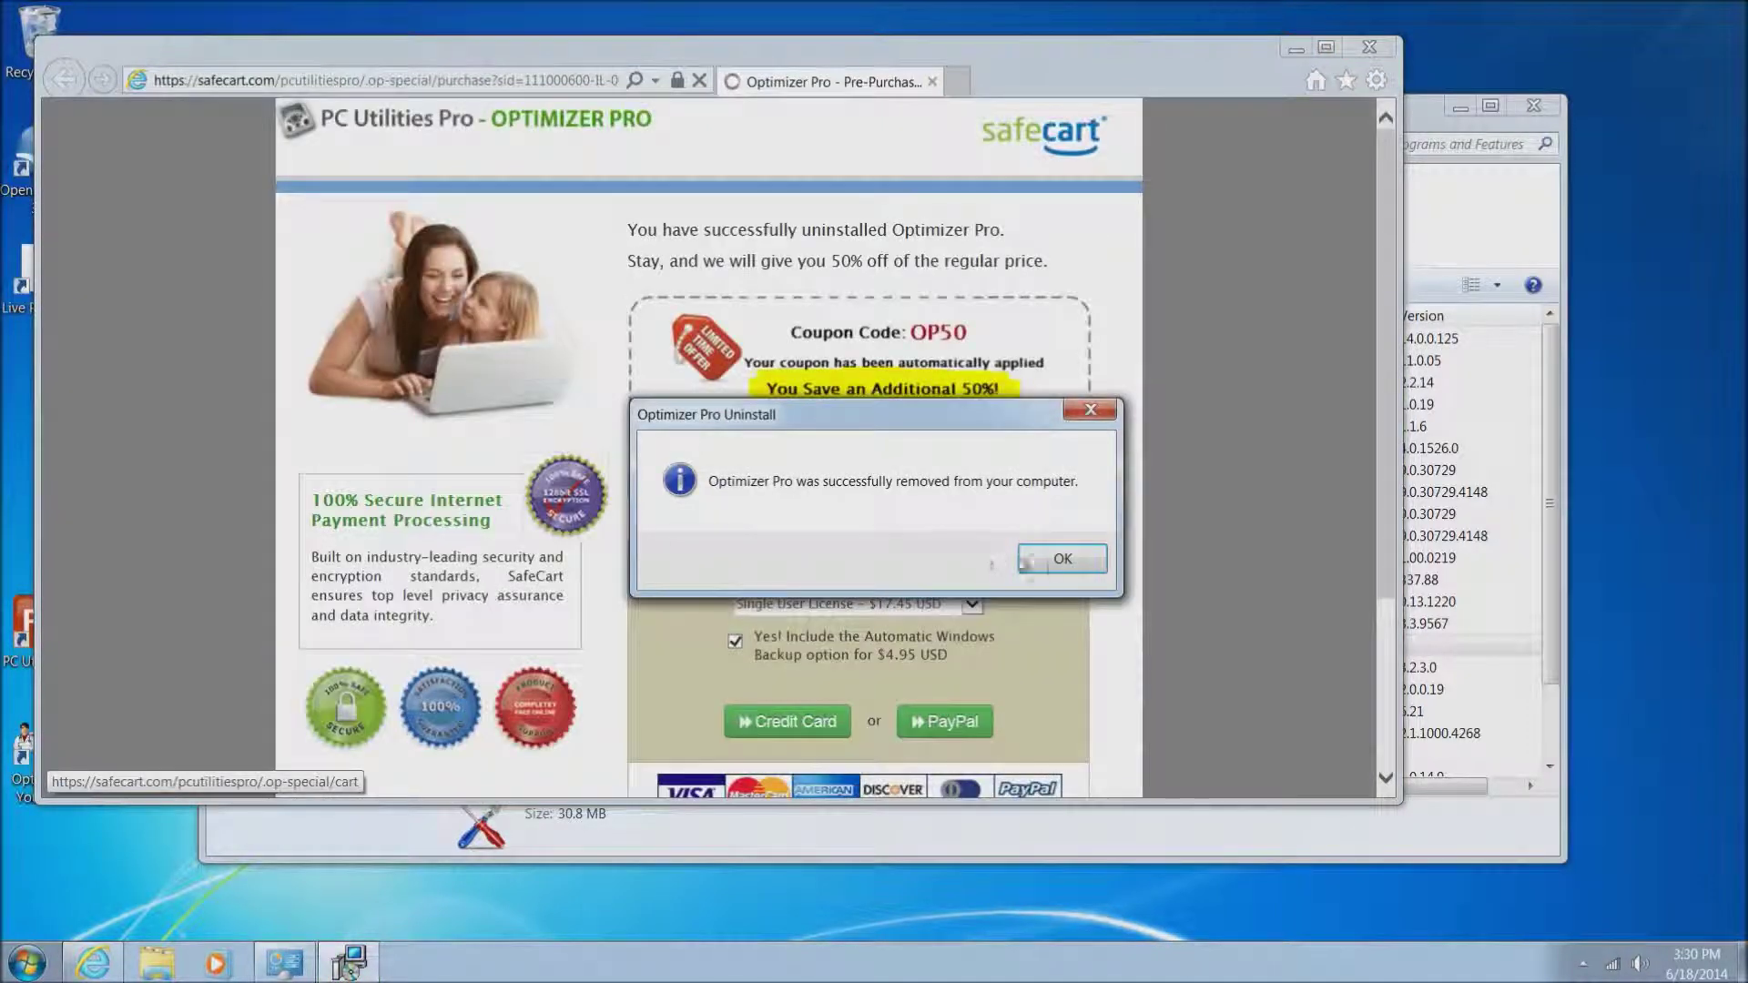
{"action": "left_click", "coordinate": [1063, 559]}
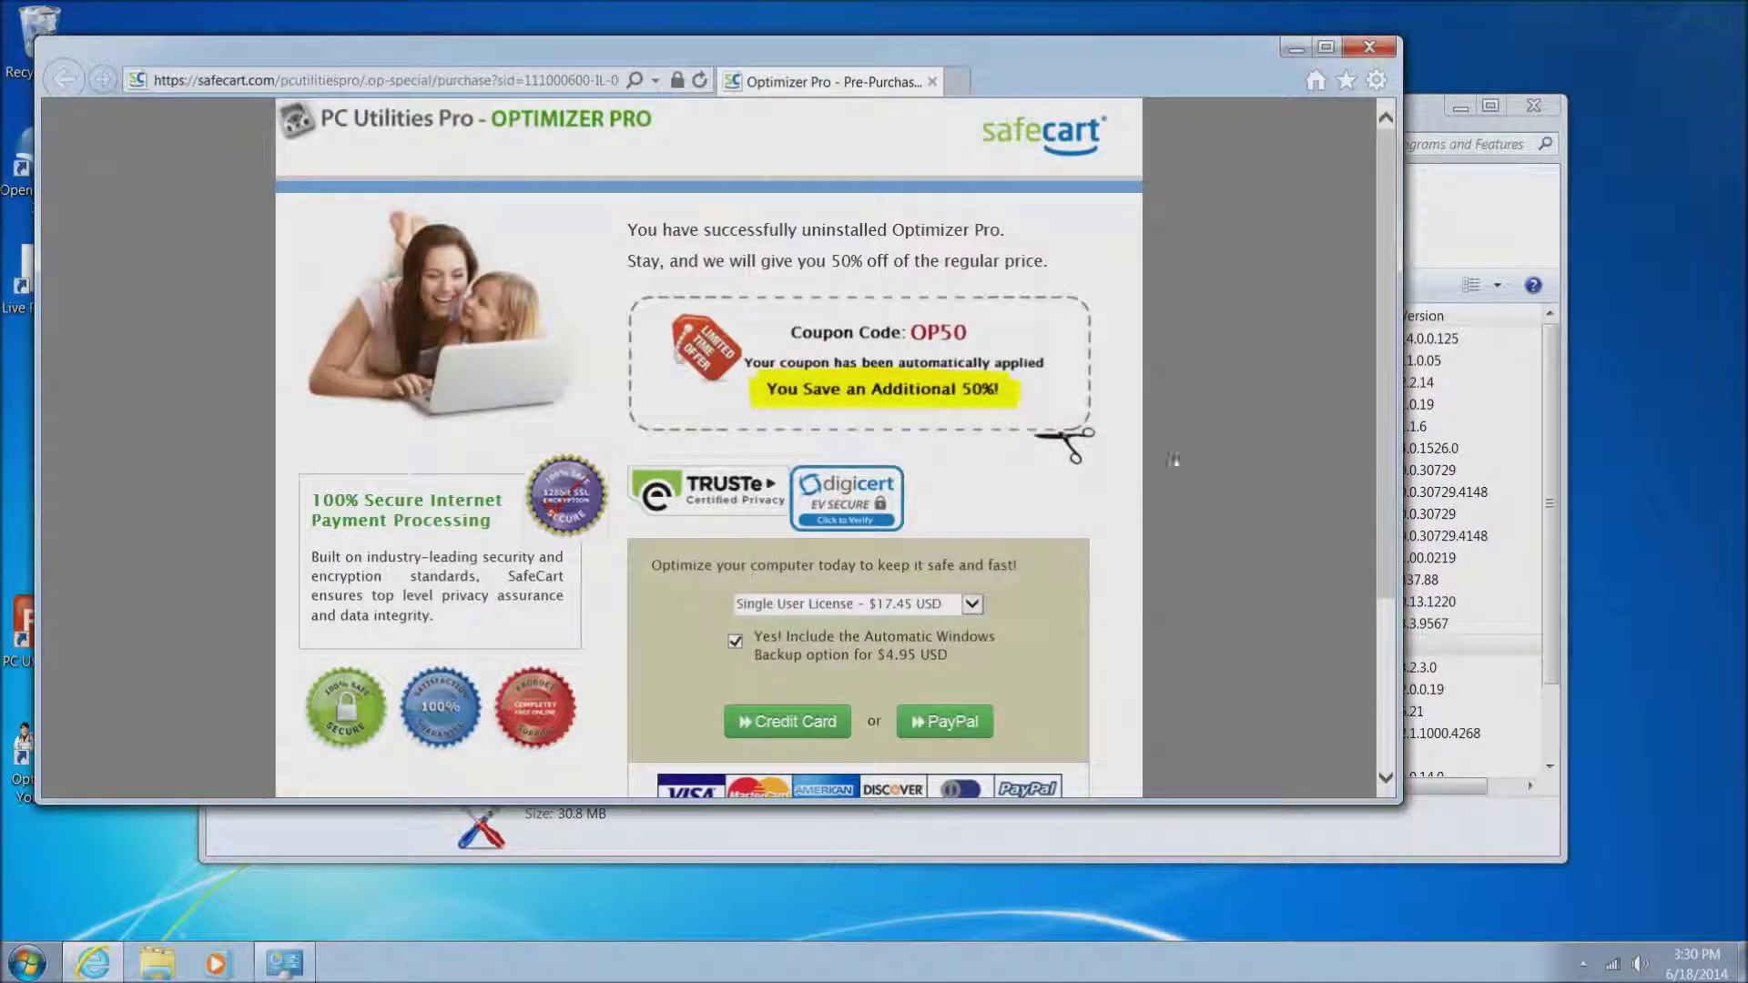
{"action": "left_click", "coordinate": [1368, 47]}
Step: Uninstall Speedial, accepting the browser warning and removal of its Update Service, then close Internet Explorer
{"action": "right_click", "coordinate": [505, 649]}
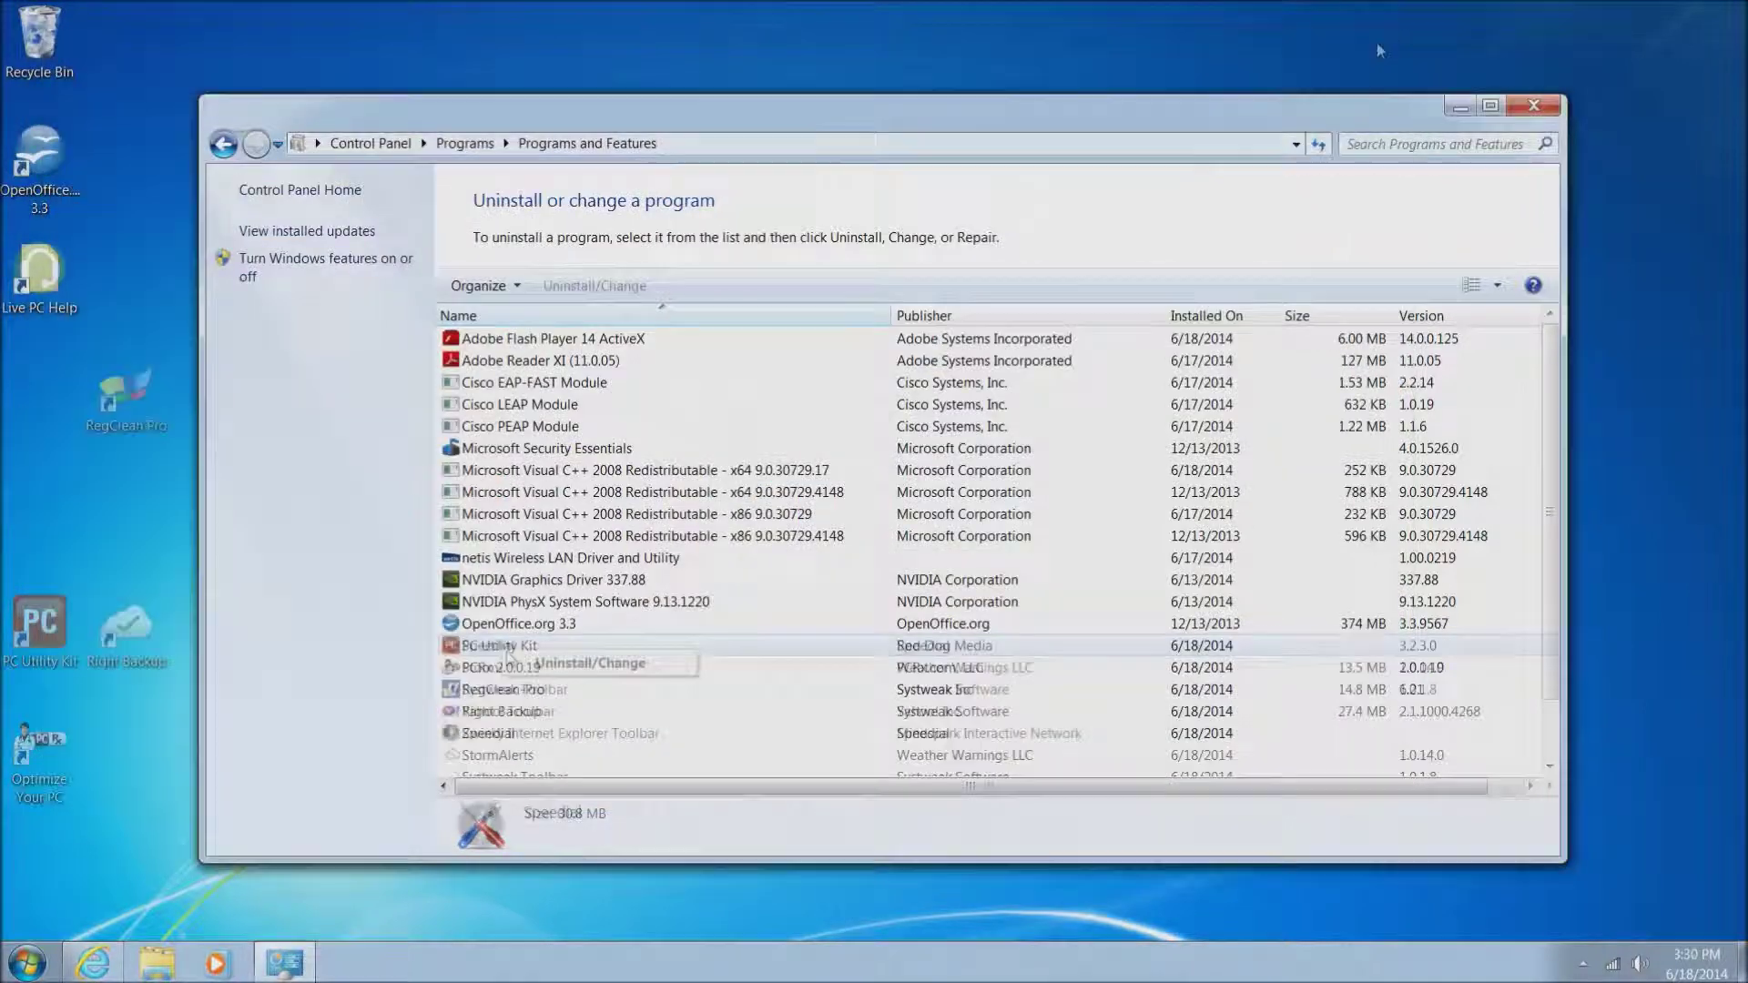
{"action": "left_click", "coordinate": [550, 664]}
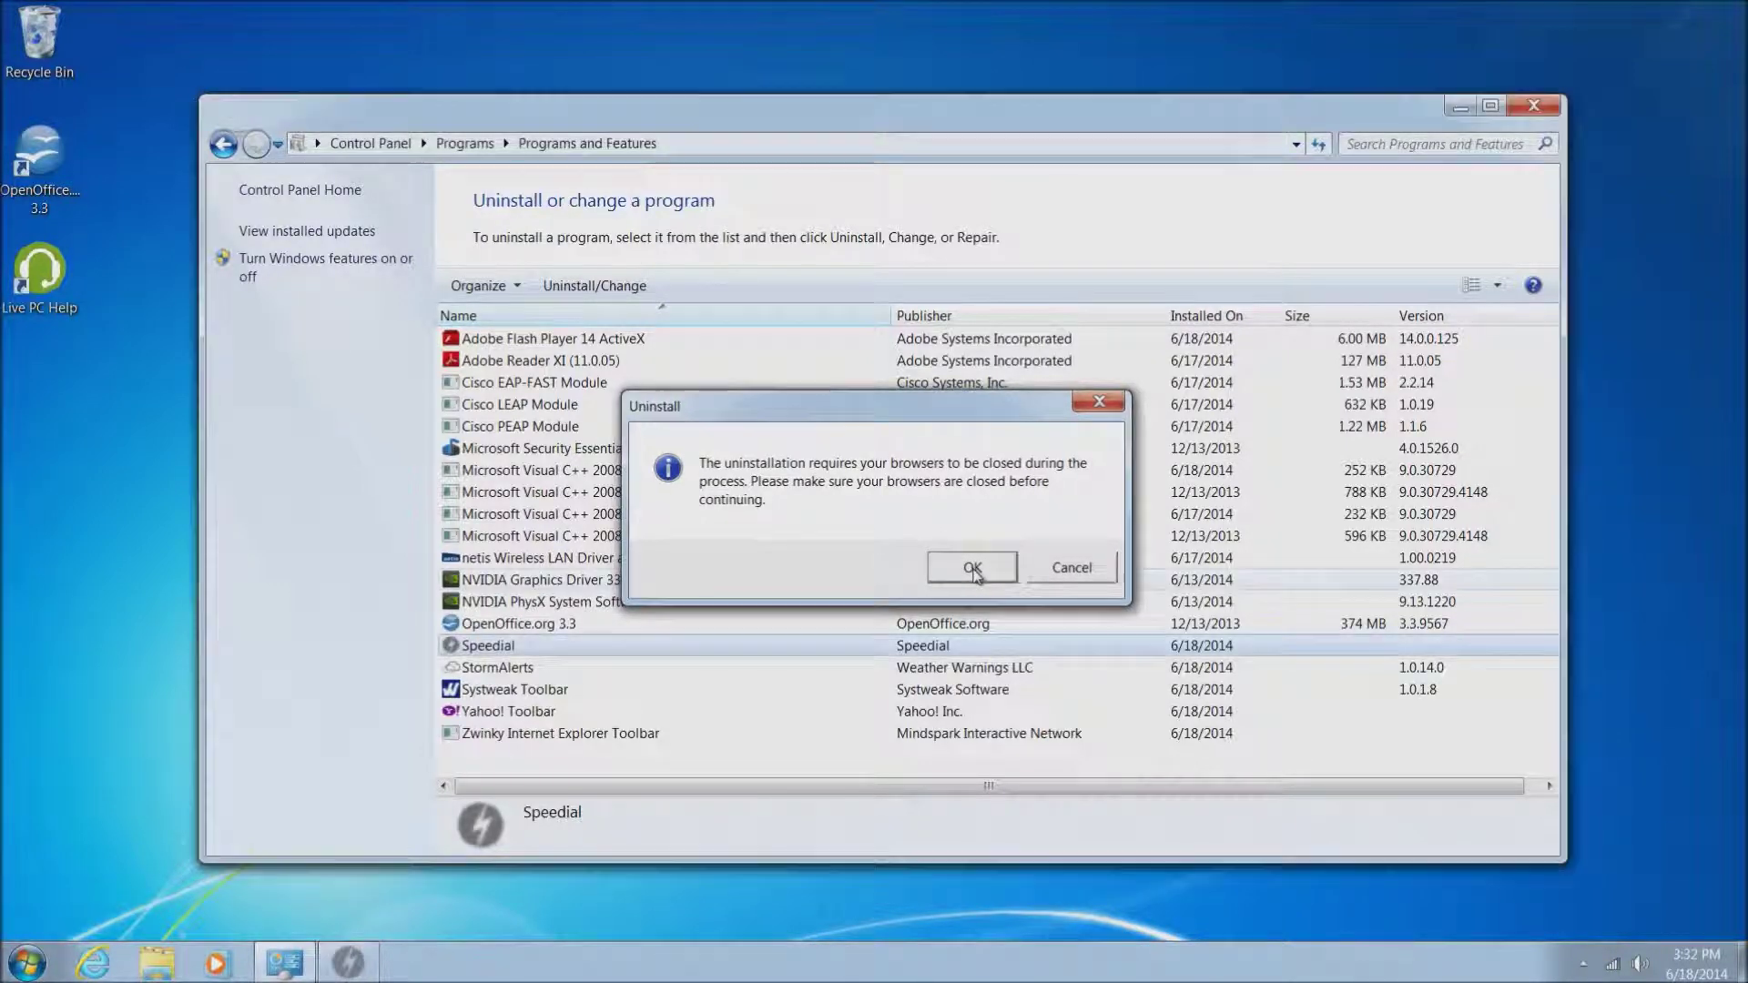
{"action": "left_click", "coordinate": [973, 569]}
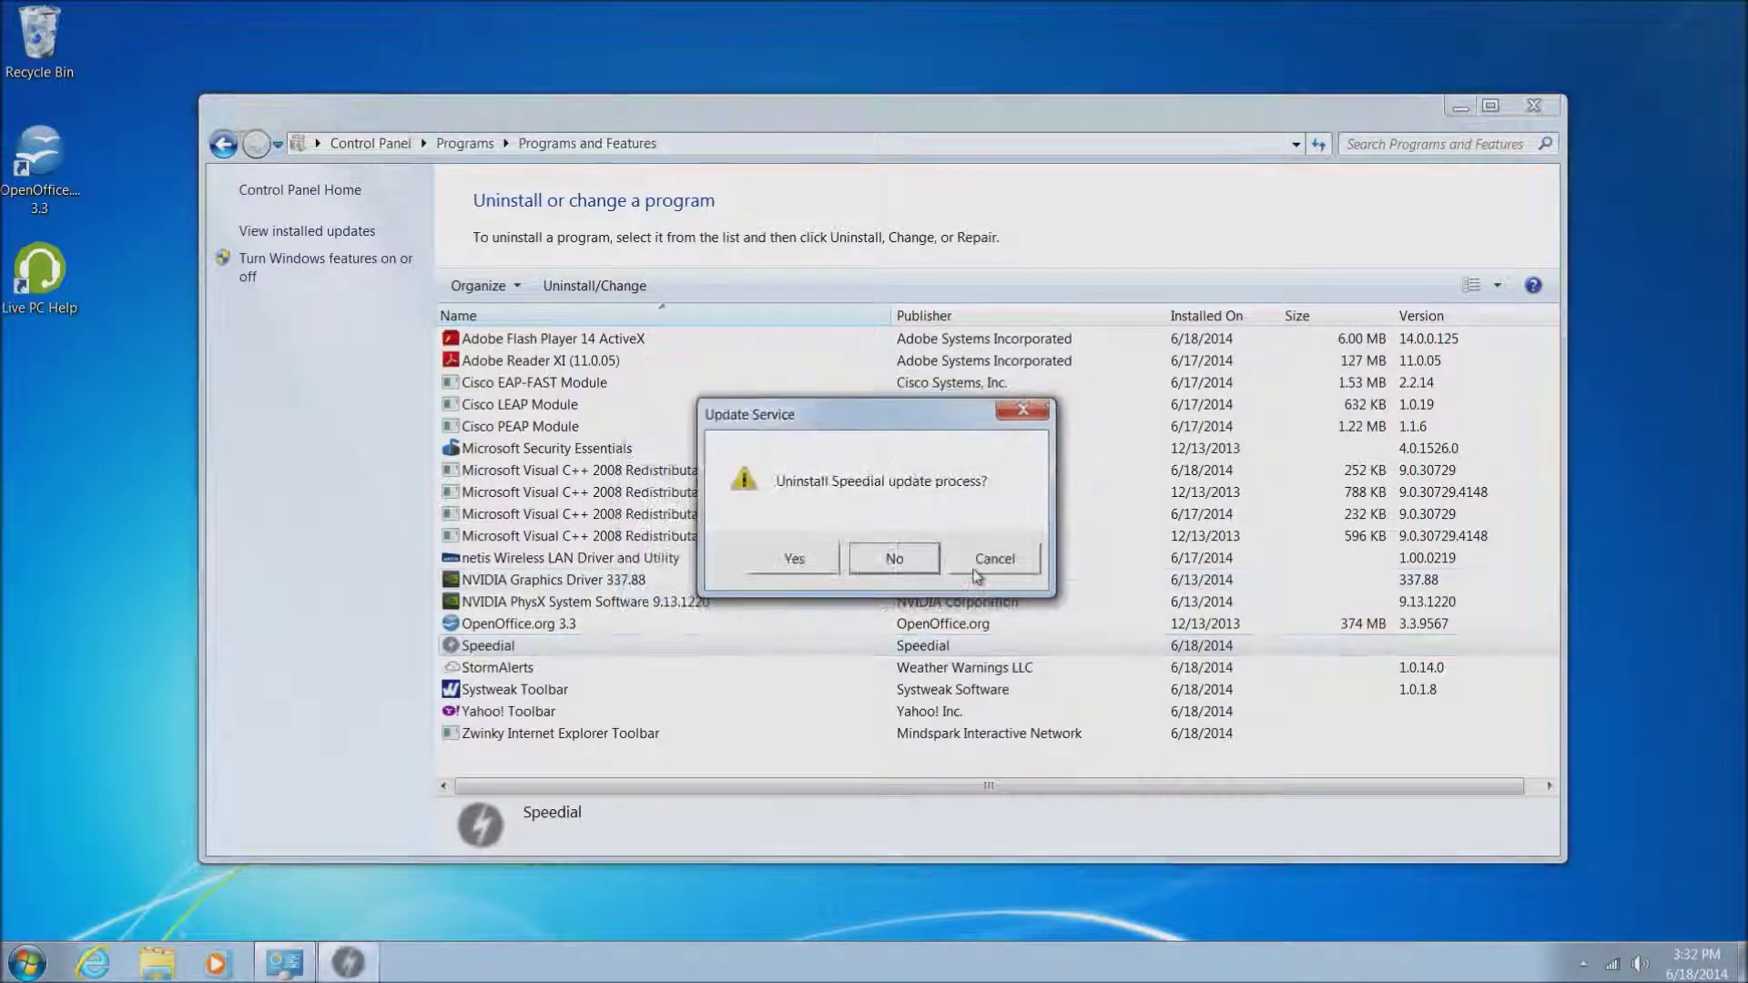
{"action": "left_click", "coordinate": [794, 562]}
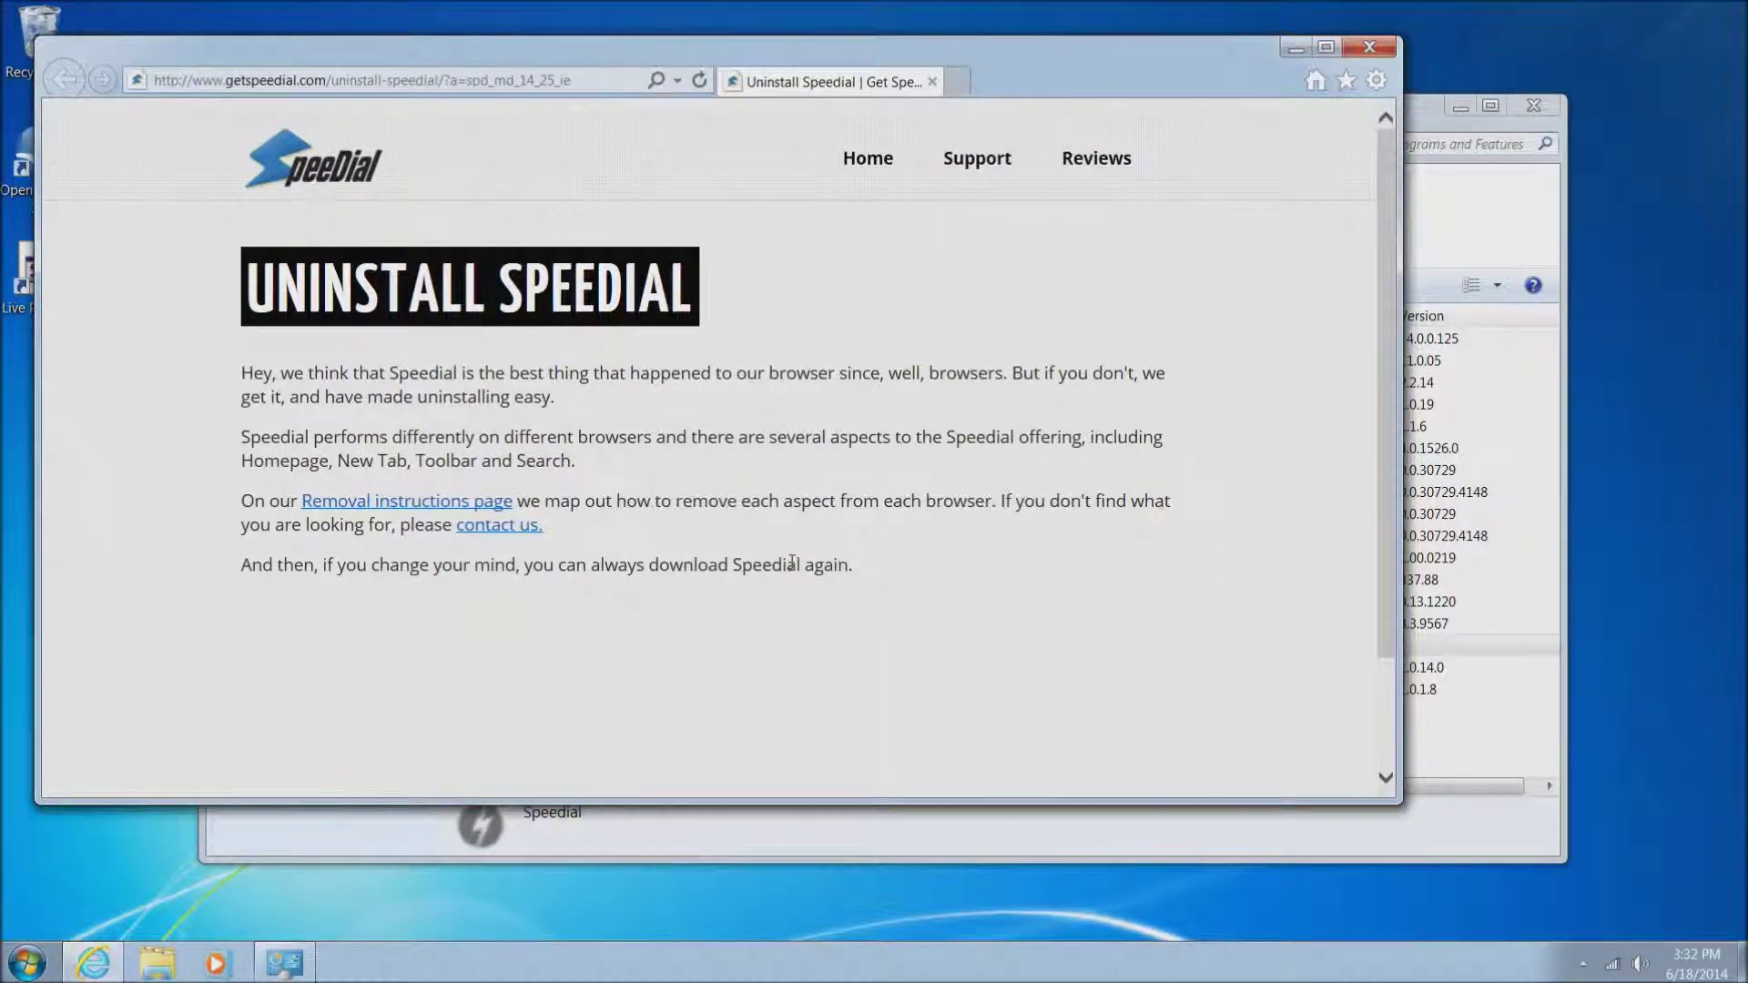
{"action": "left_click", "coordinate": [1374, 40]}
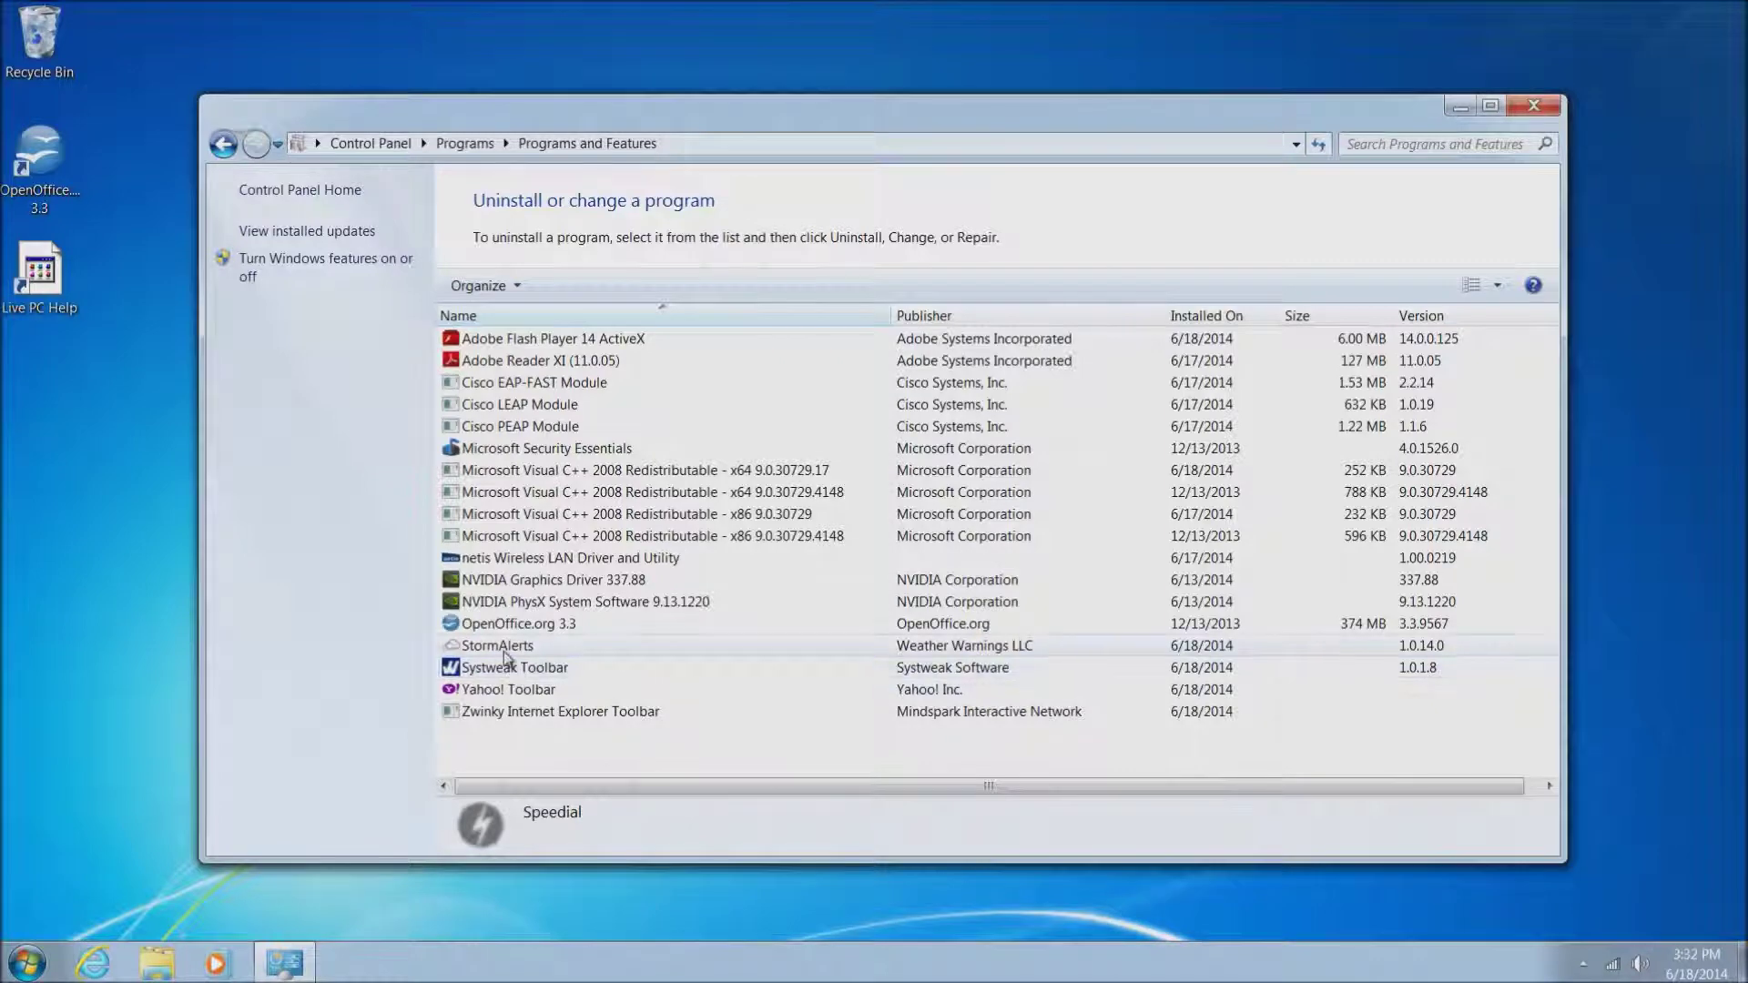
Step: Remove StormAlerts by confirming Uninstall in the StormAlerts Uninstall wizard
{"action": "right_click", "coordinate": [505, 650]}
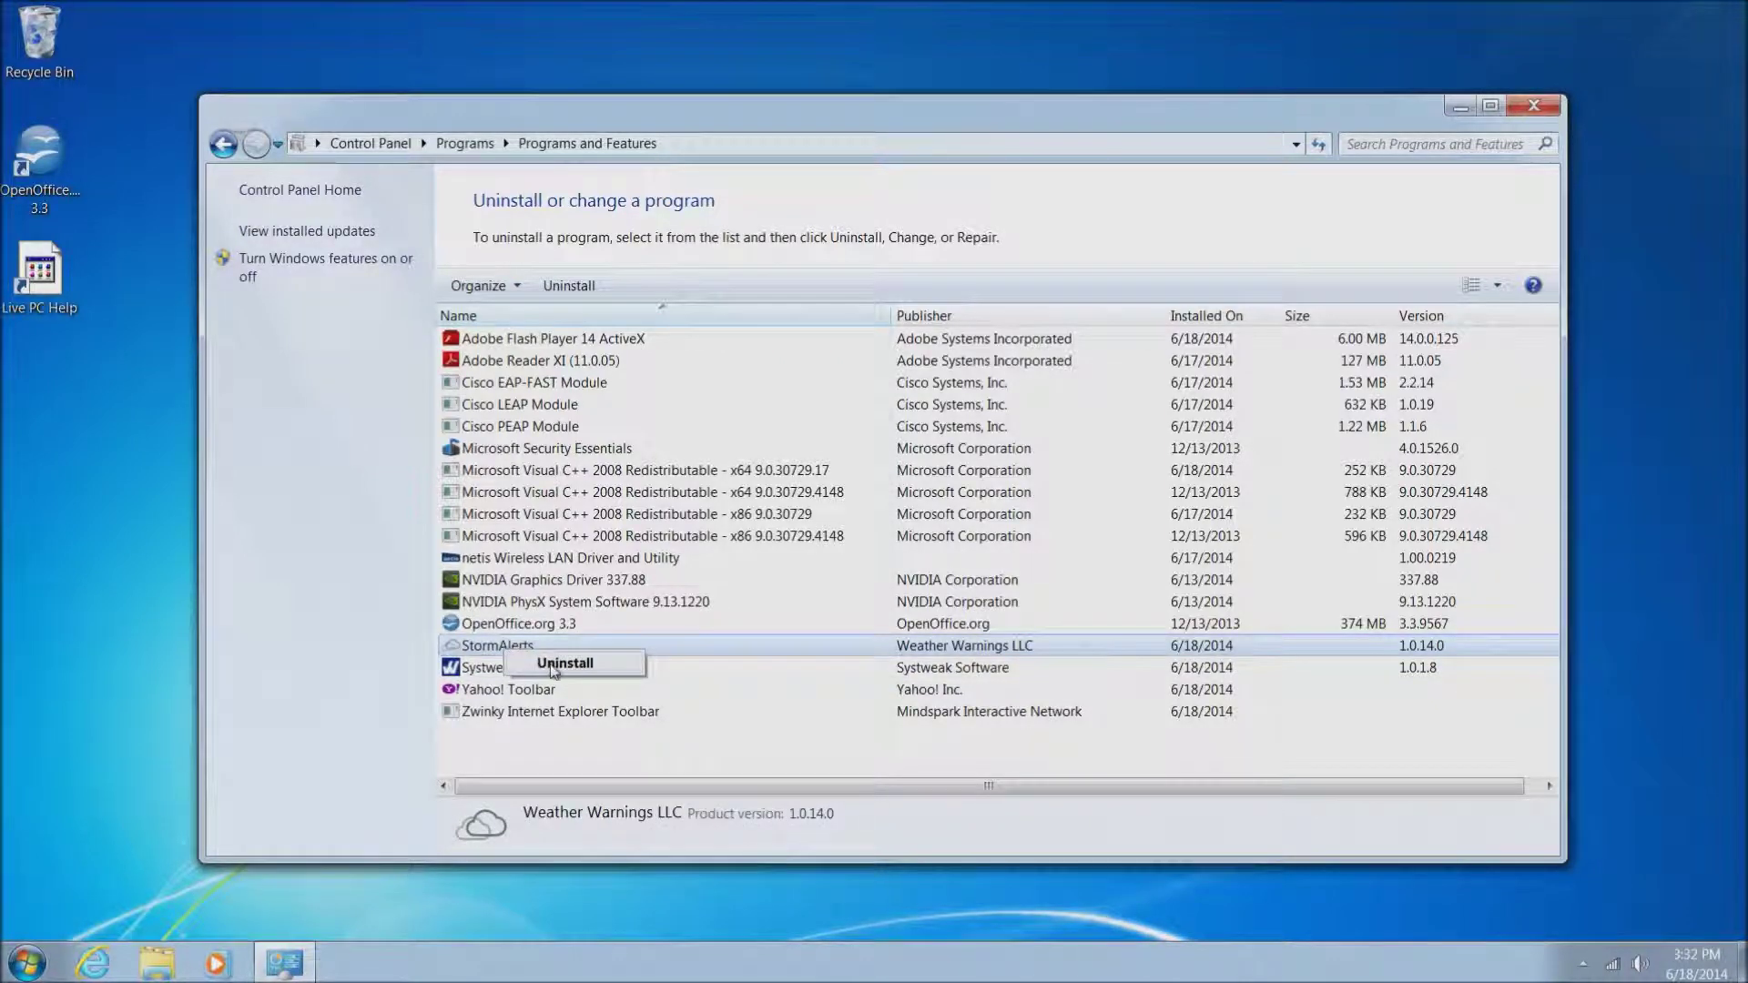
{"action": "left_click", "coordinate": [551, 666]}
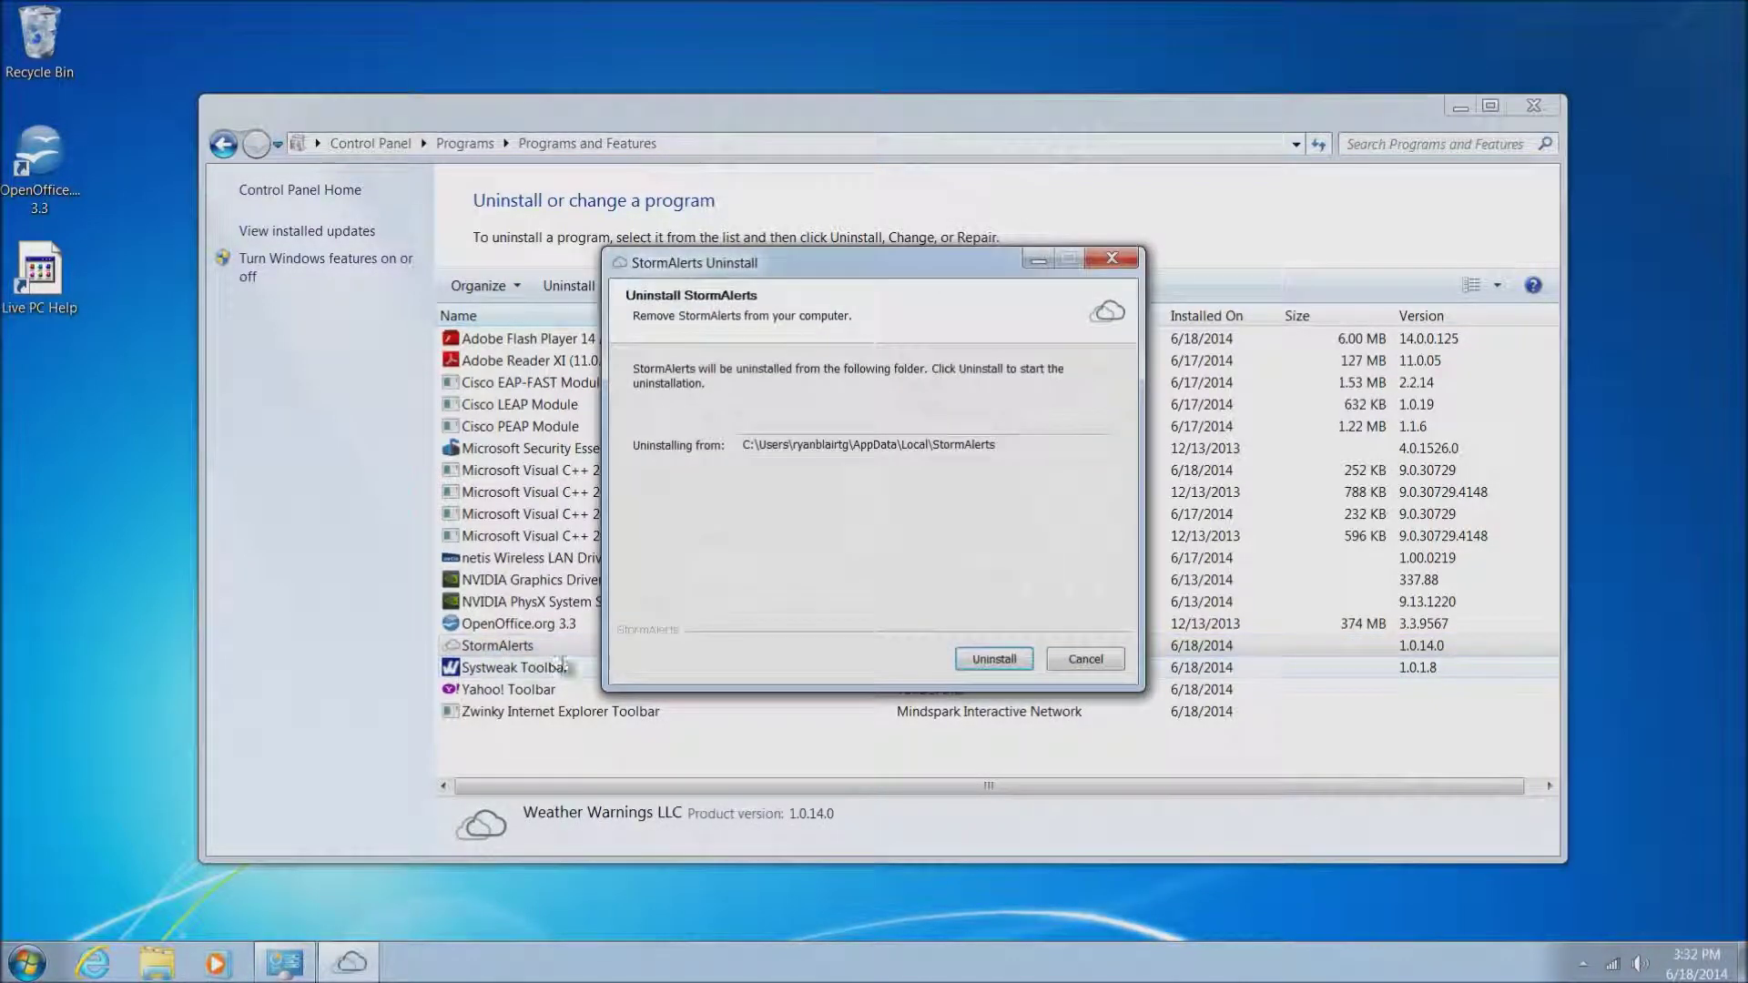
{"action": "left_click", "coordinate": [1010, 660]}
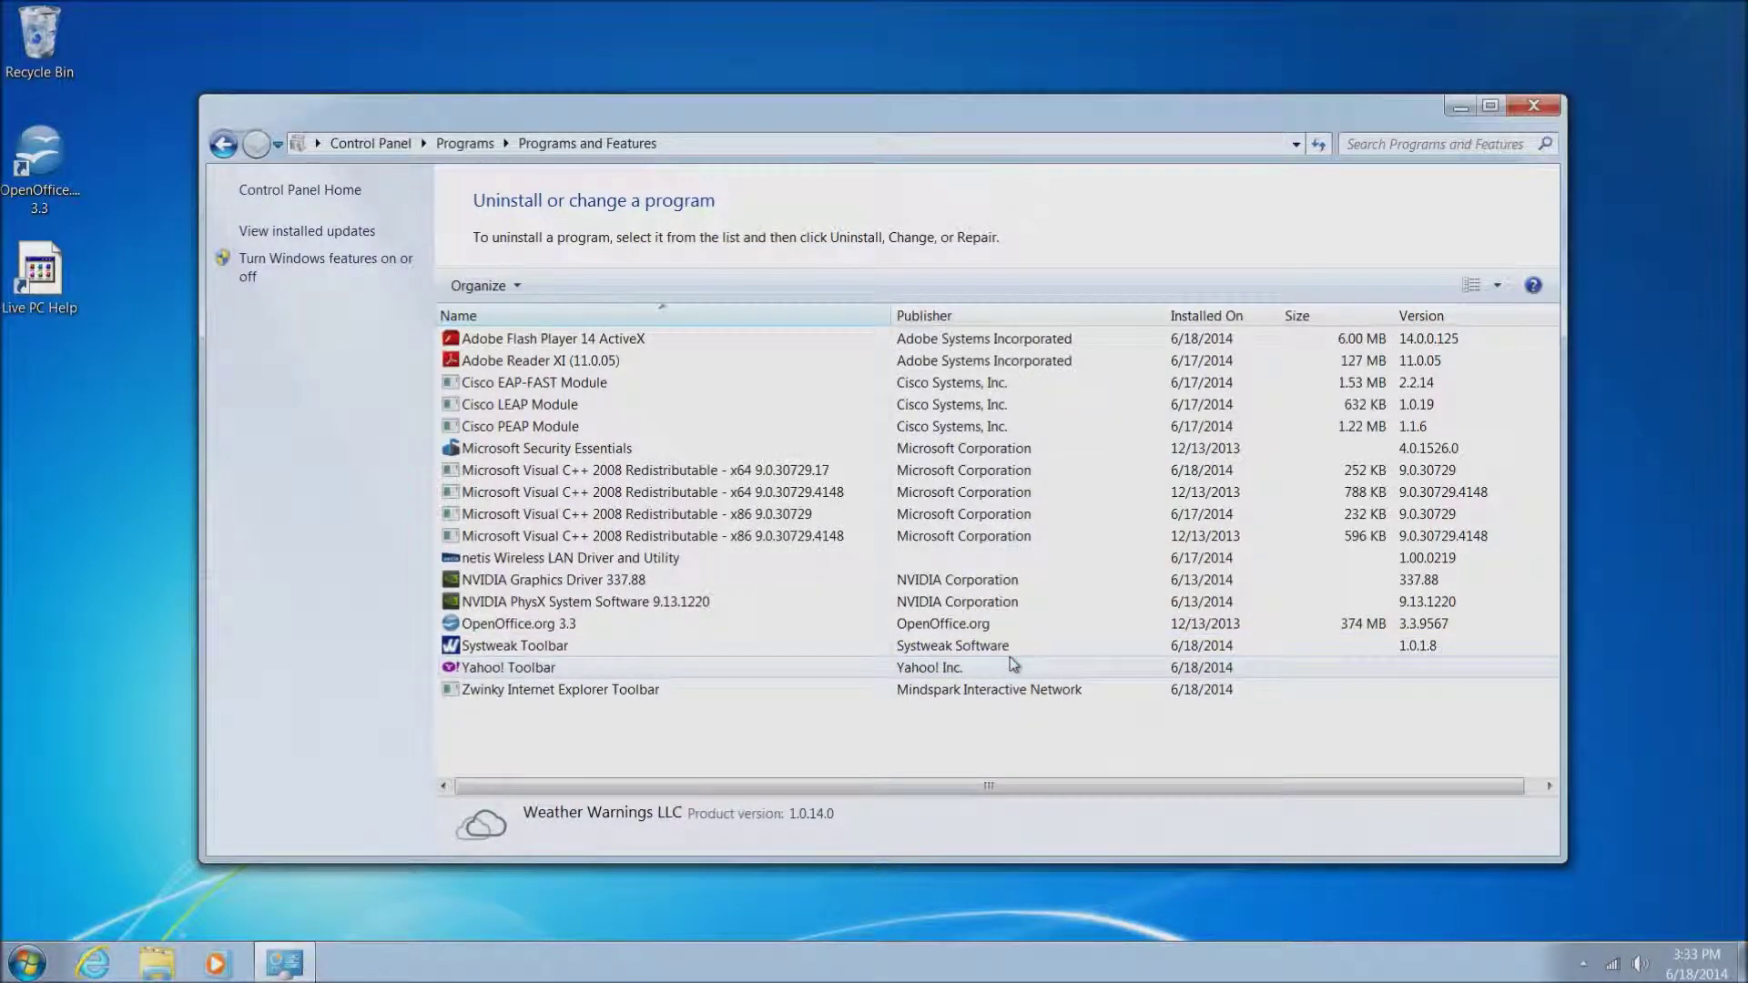
Step: Uninstall Systweak Toolbar and finish its uninstall wizard
{"action": "left_click", "coordinate": [533, 648]}
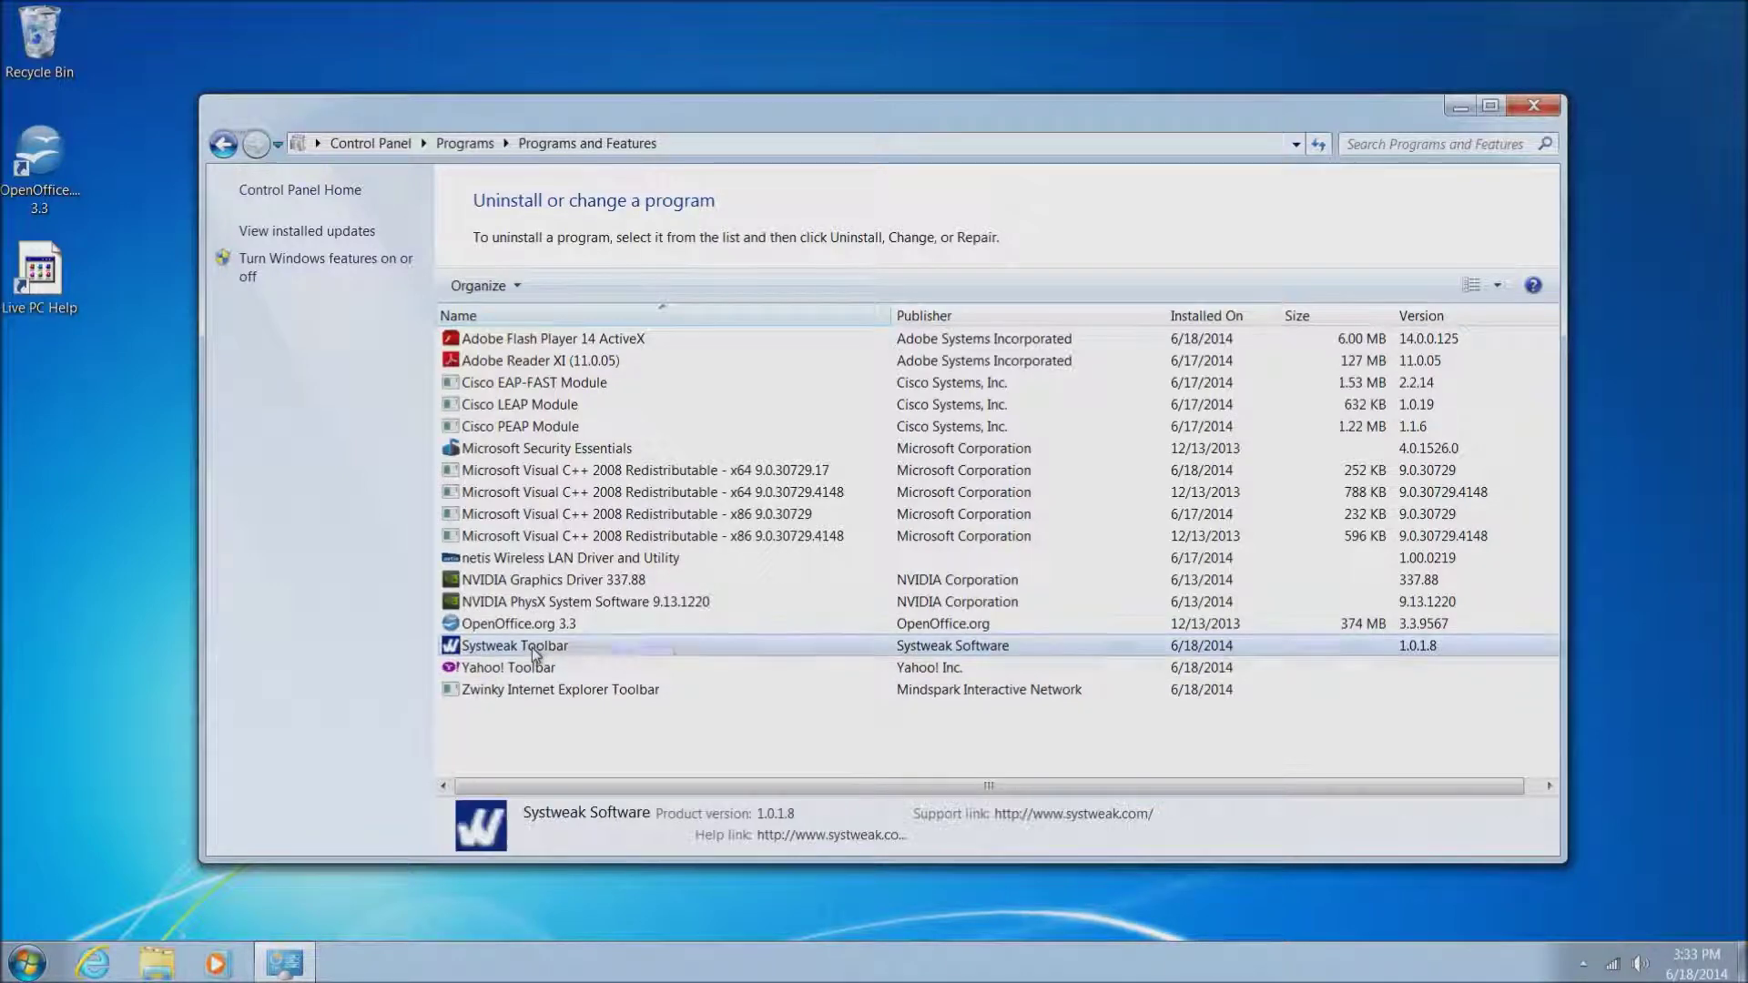
{"action": "right_click", "coordinate": [531, 647]}
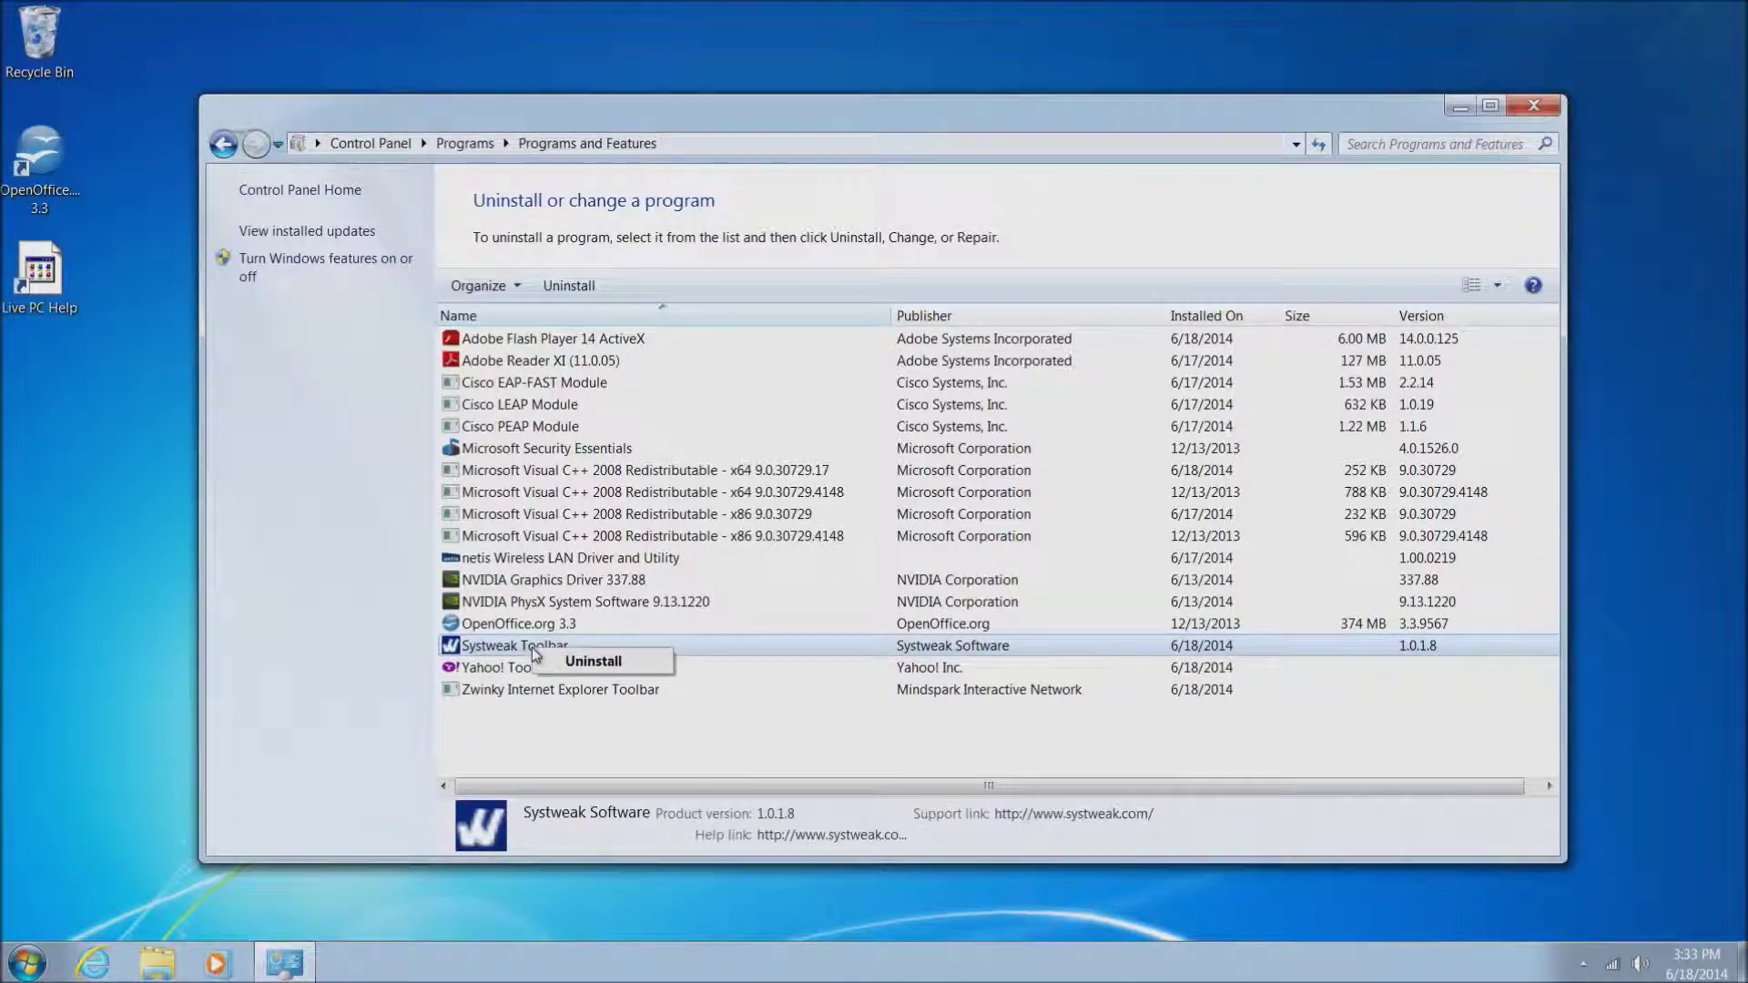
{"action": "left_click", "coordinate": [594, 662]}
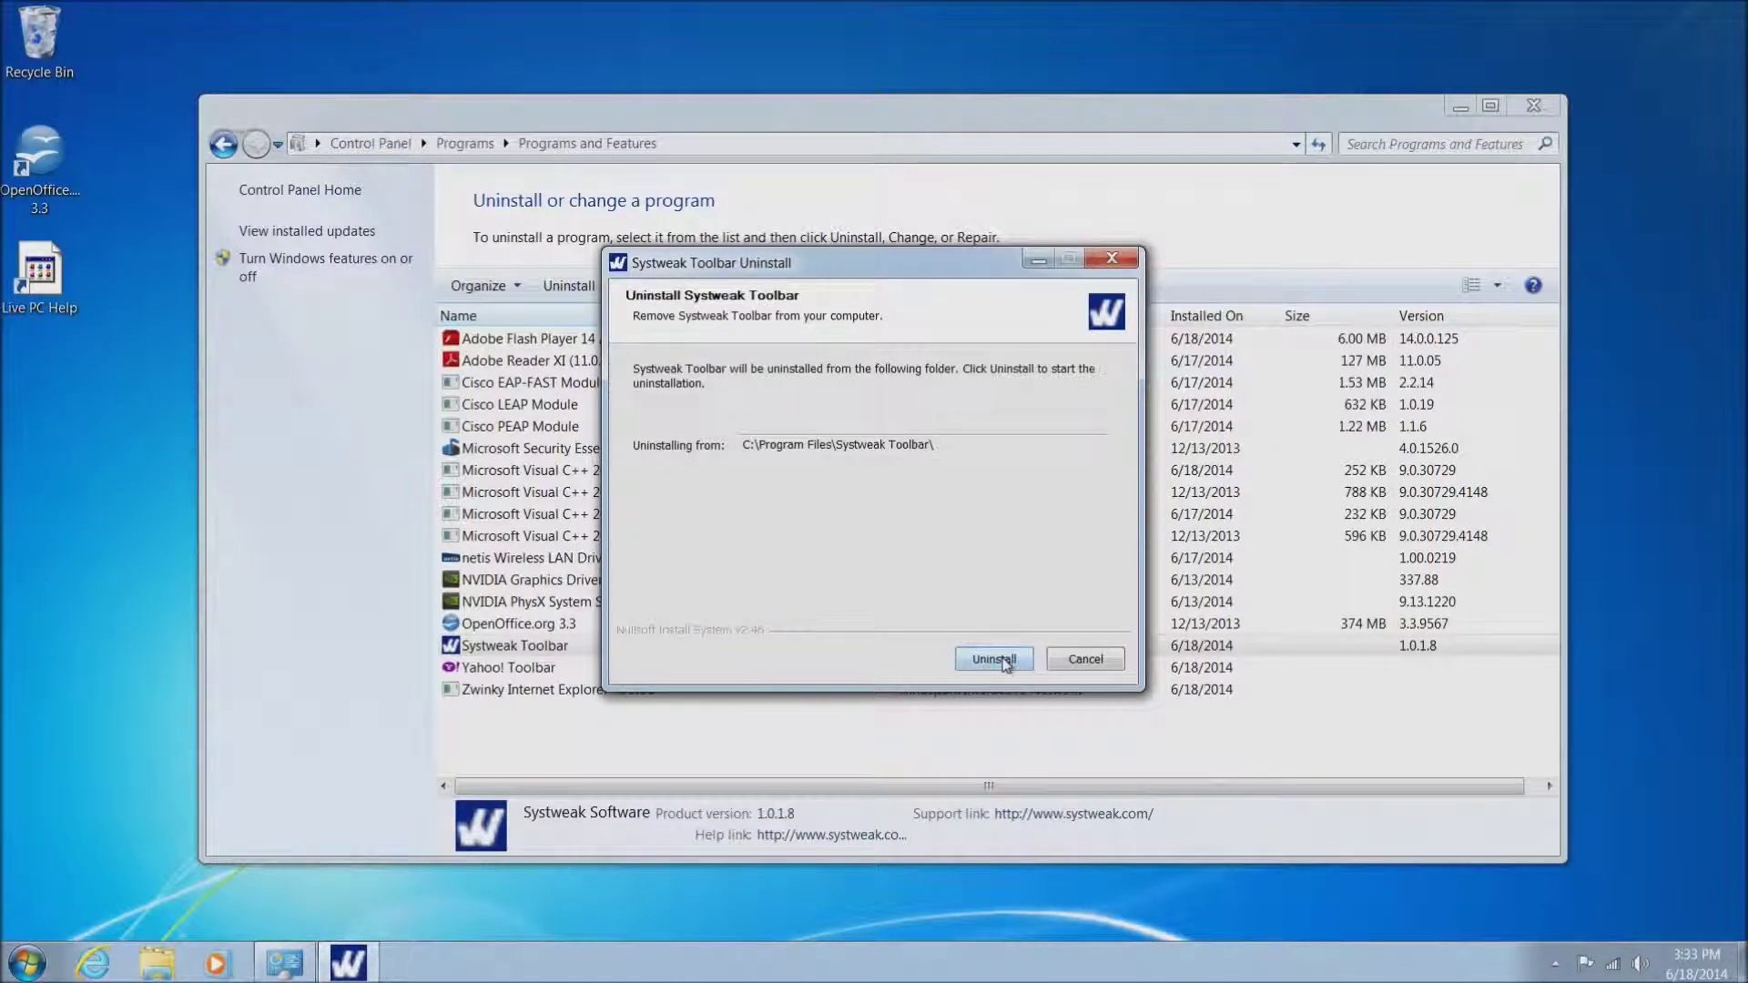
{"action": "left_click", "coordinate": [1005, 661]}
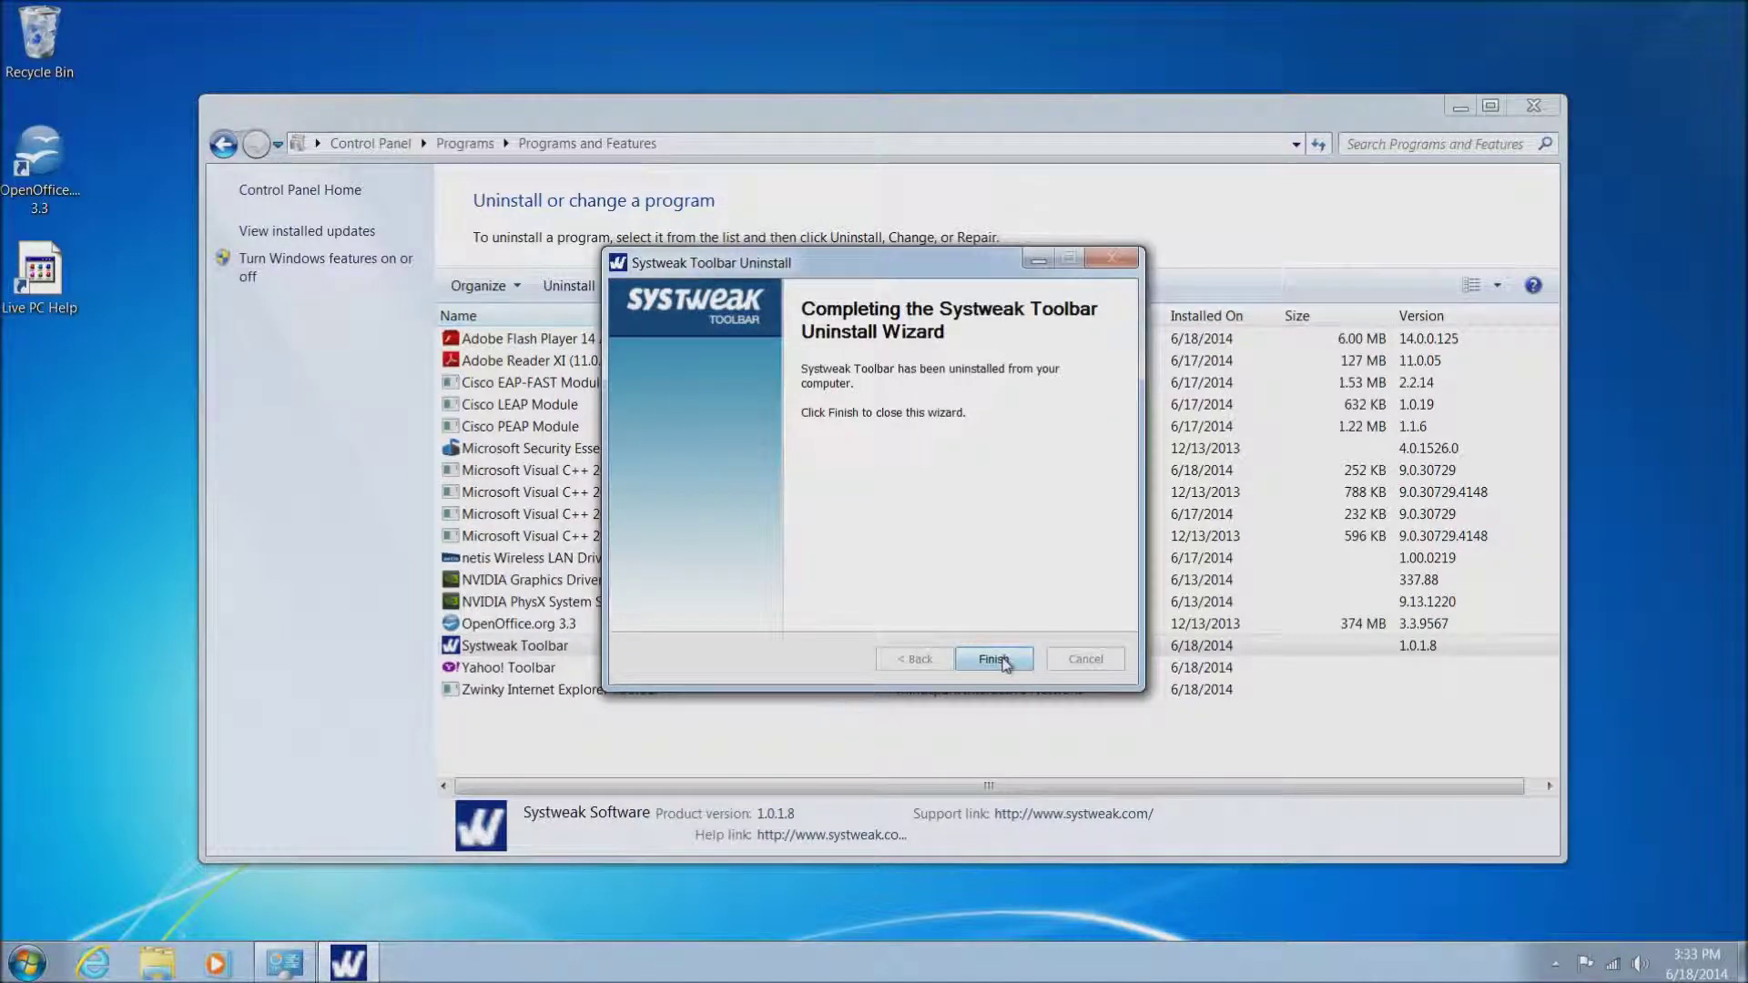
{"action": "left_click", "coordinate": [994, 659]}
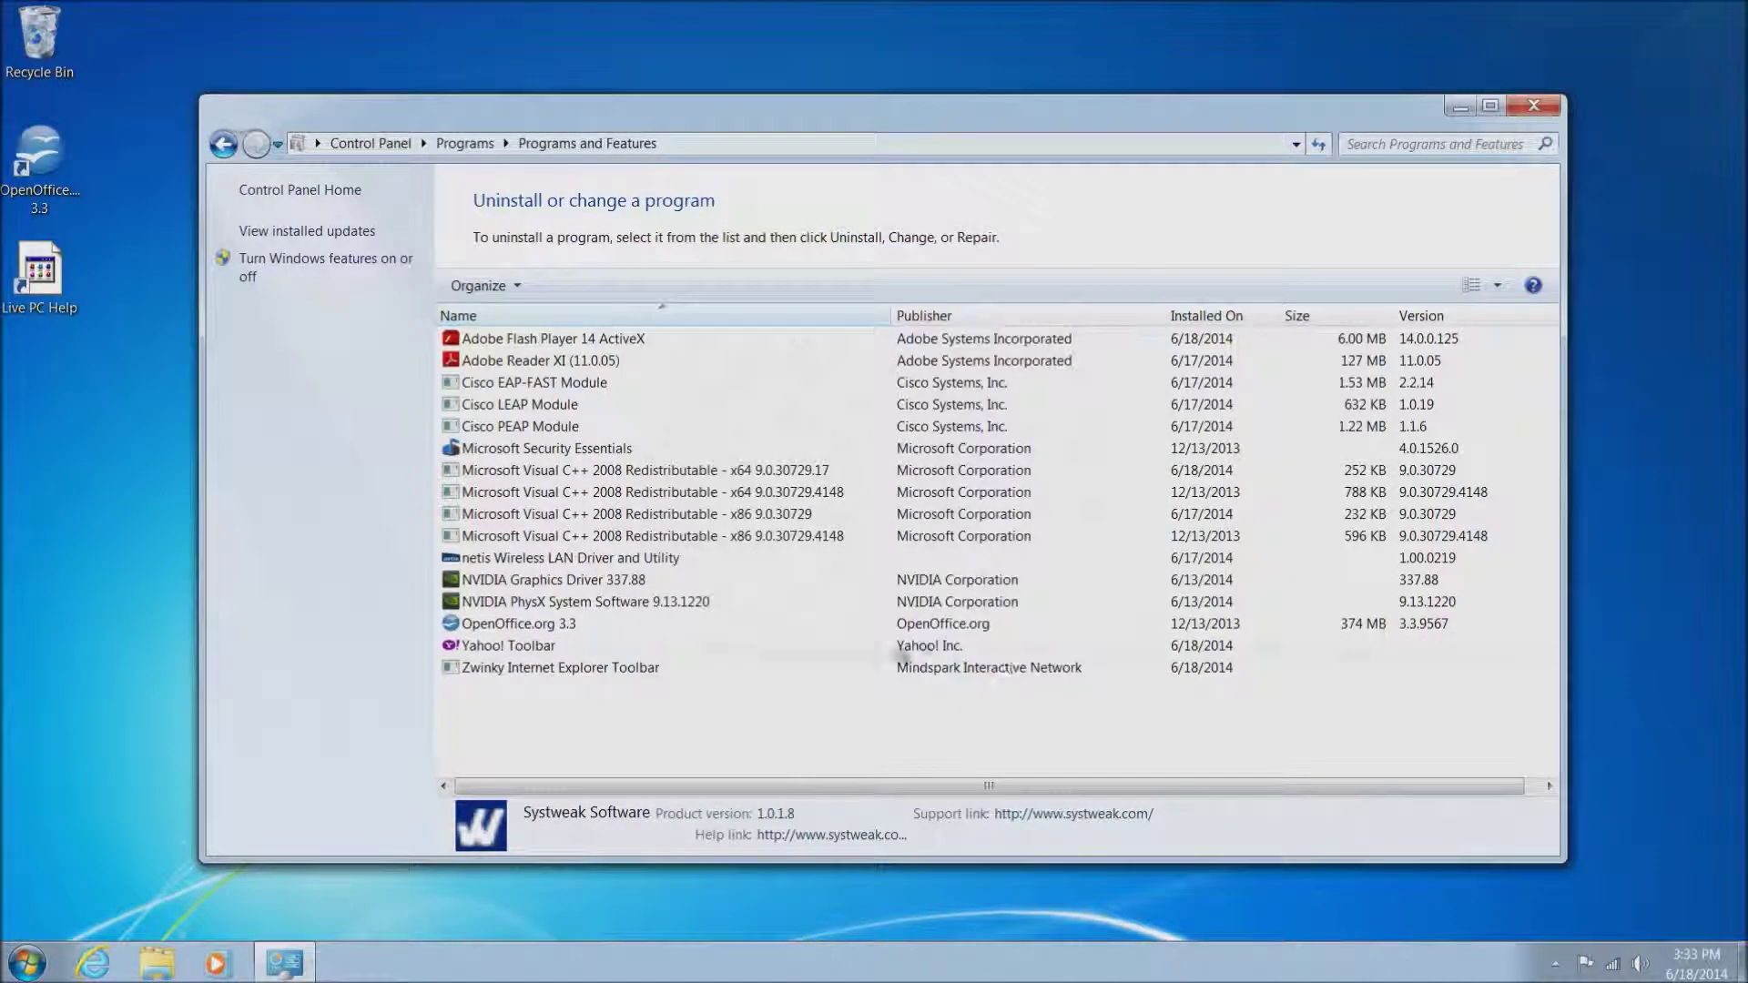
Step: Uninstall Yahoo! Toolbar, declining the feedback prompt, and close the finished uninstaller
{"action": "right_click", "coordinate": [535, 651]}
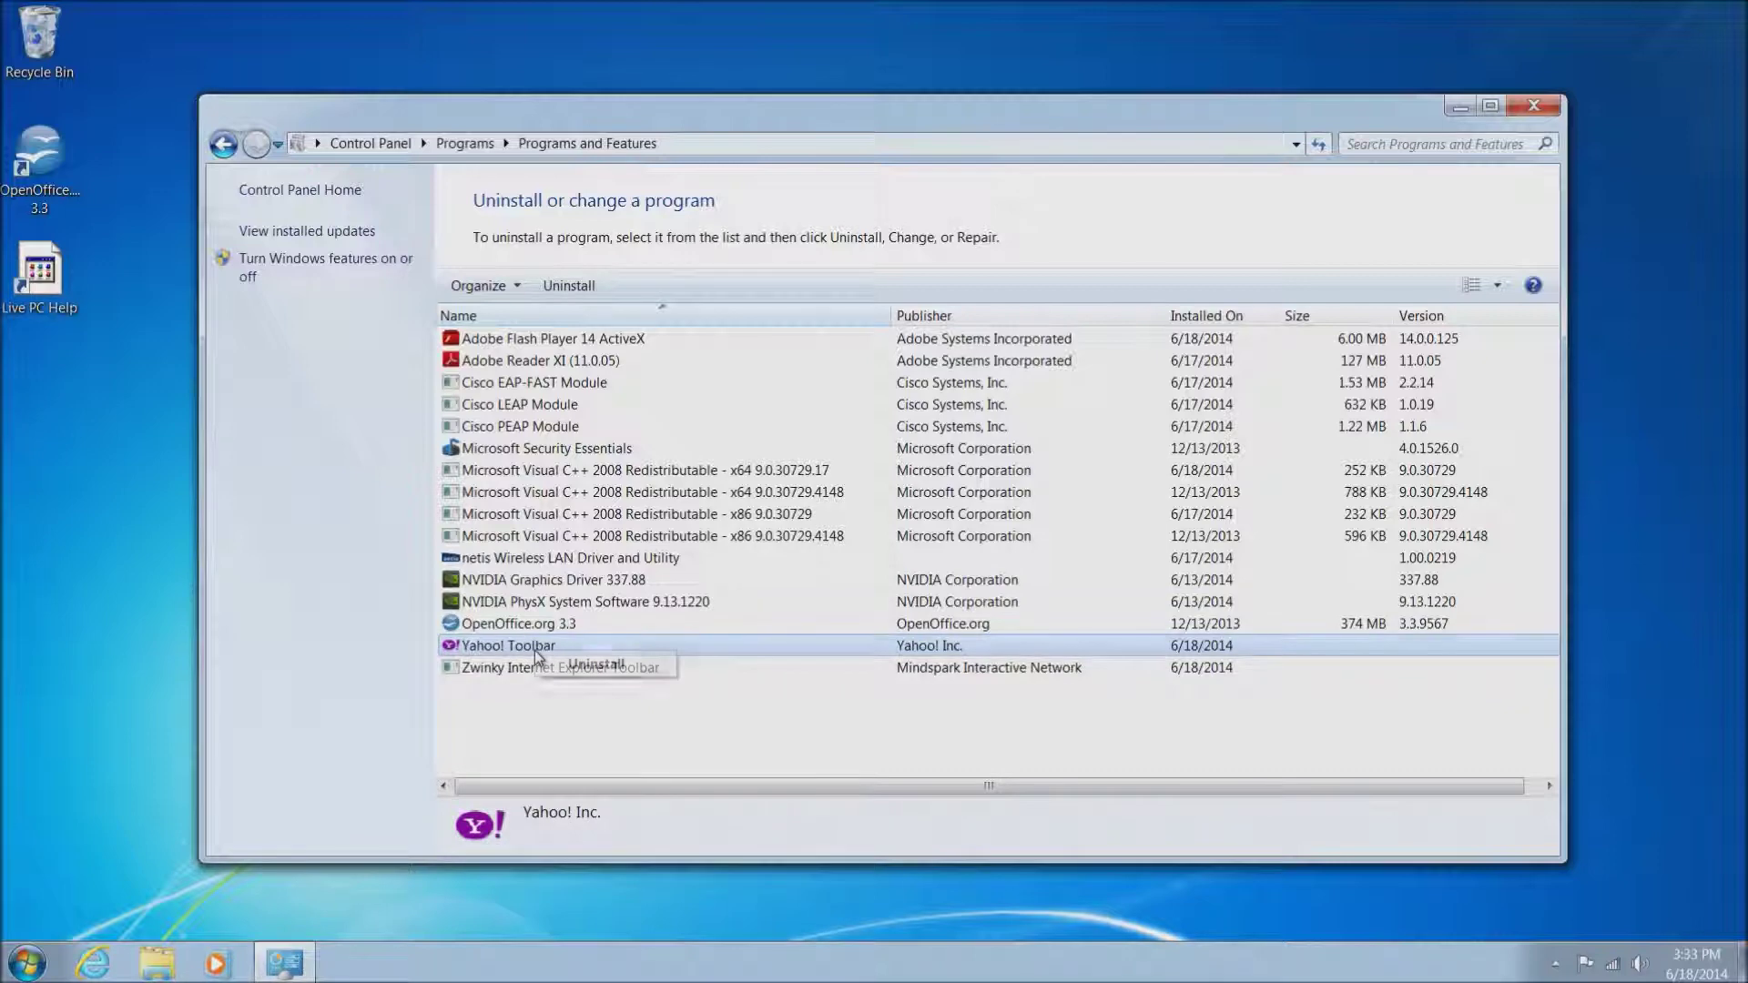
{"action": "left_click", "coordinate": [592, 665]}
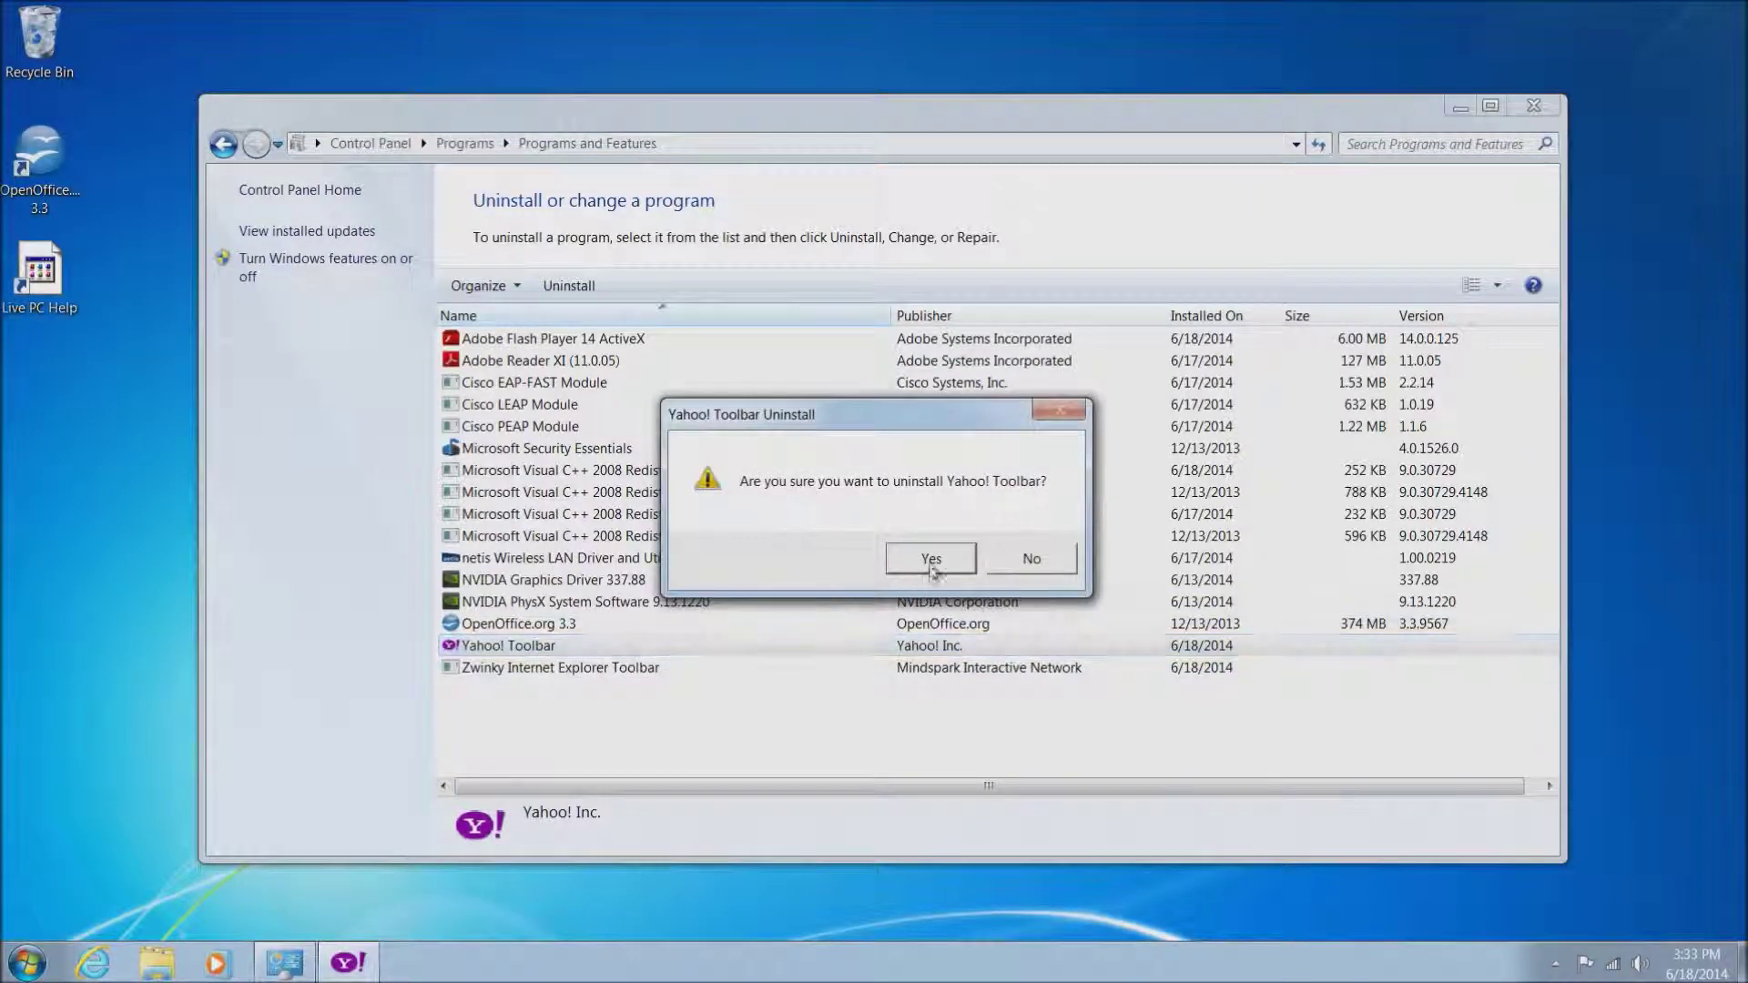
{"action": "left_click", "coordinate": [933, 560]}
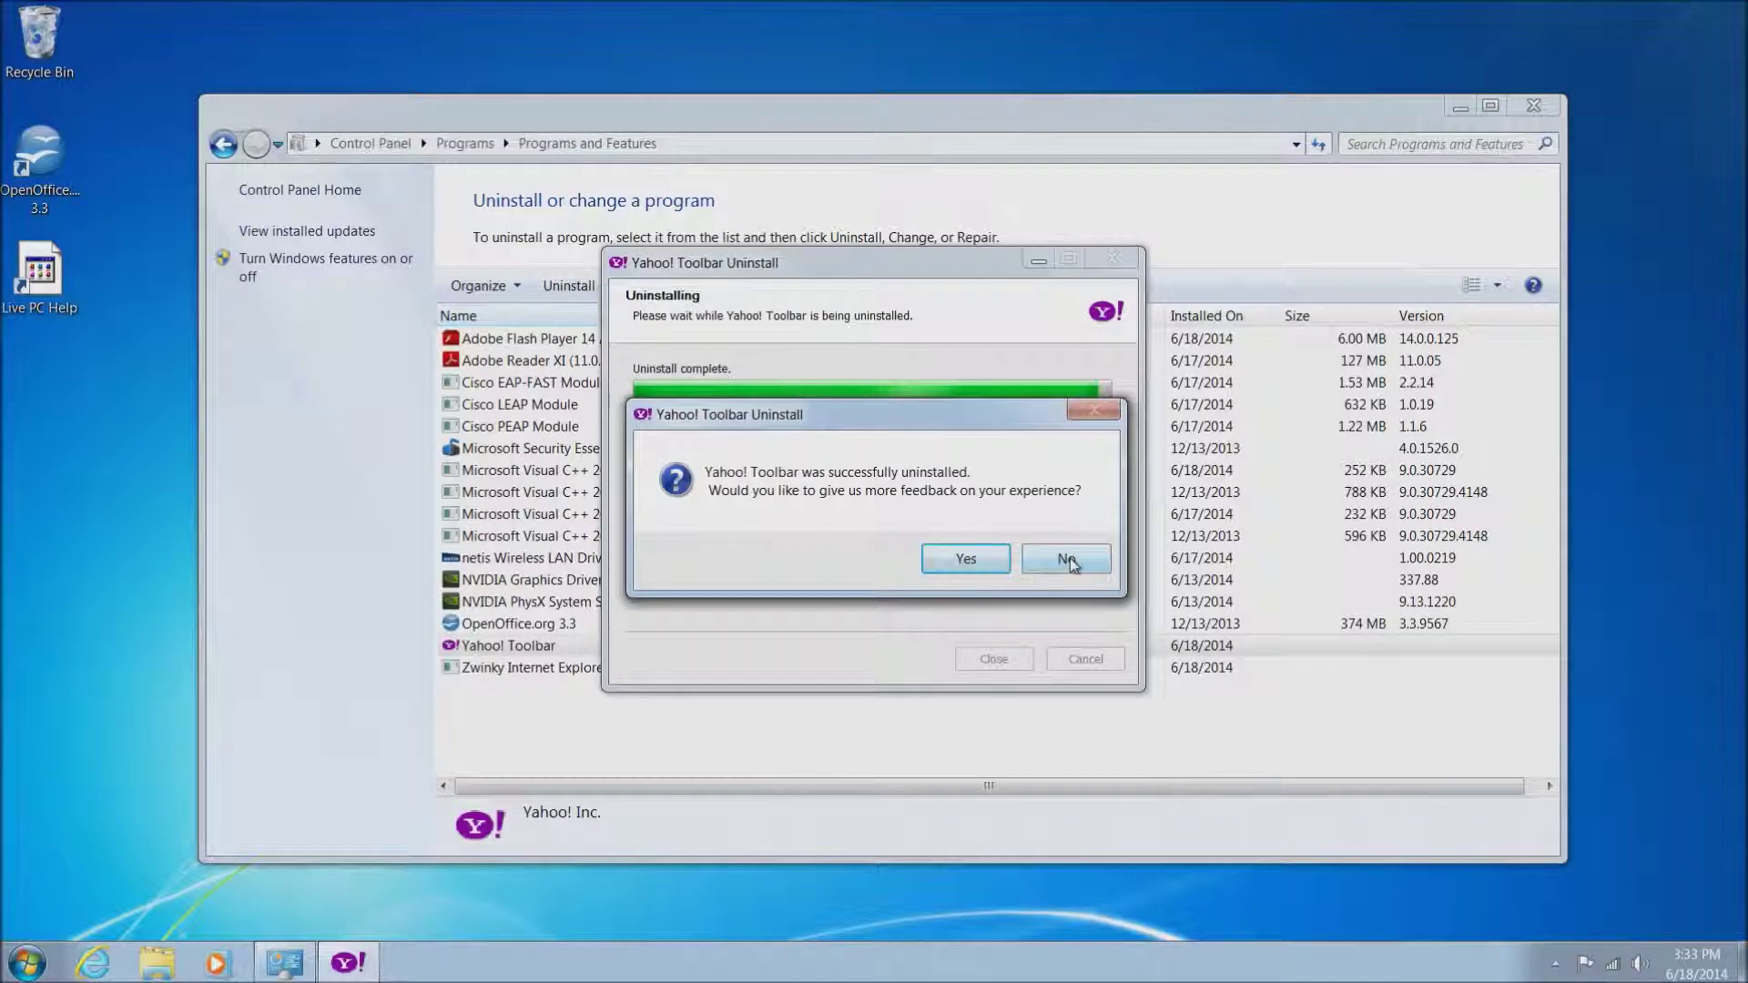
{"action": "left_click", "coordinate": [1067, 559]}
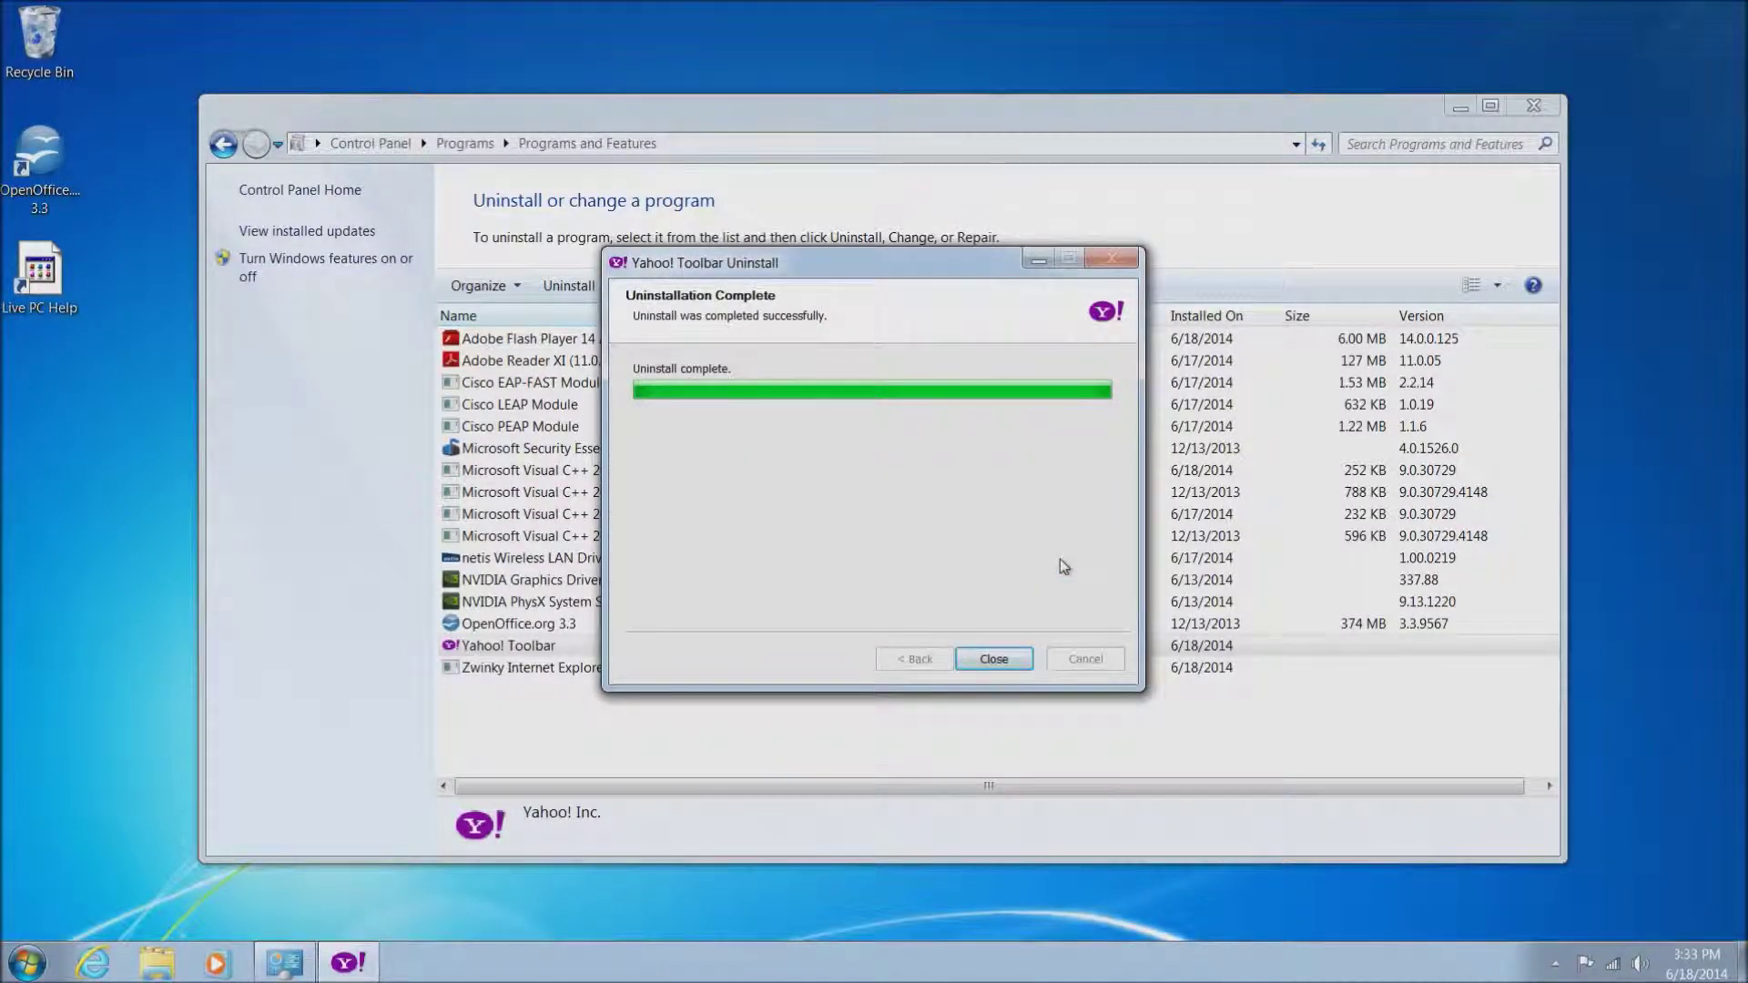
{"action": "left_click", "coordinate": [992, 658]}
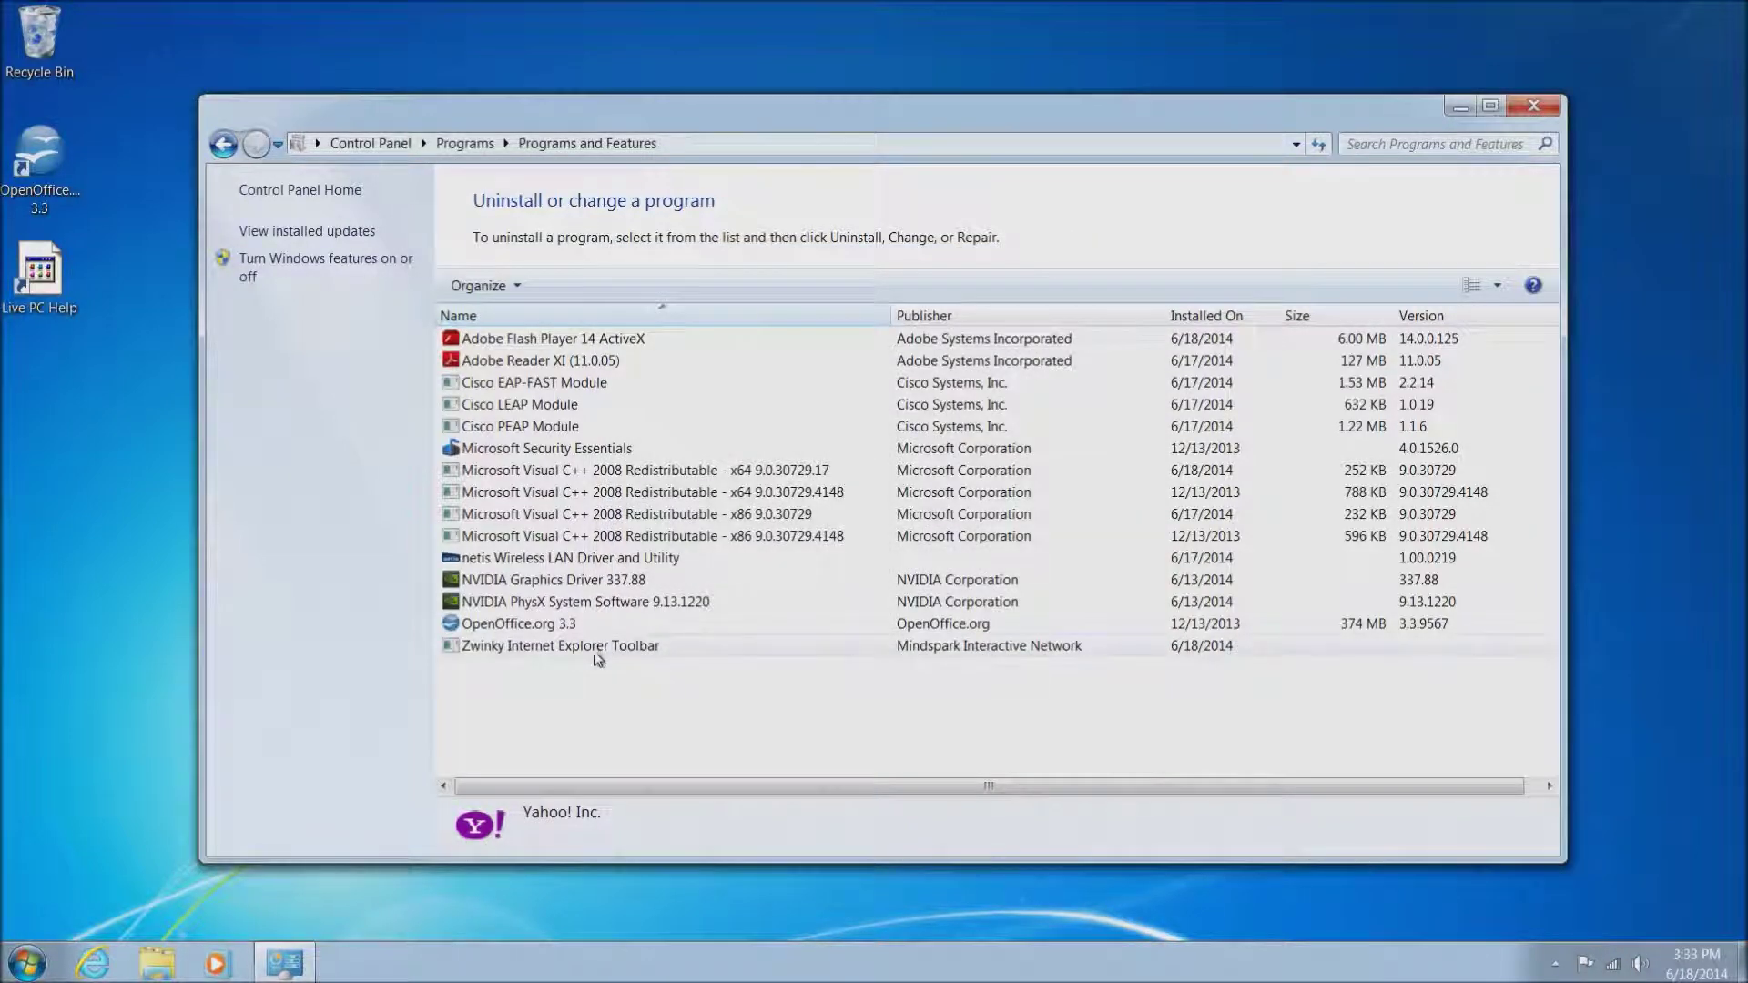
Step: Uninstall Zwinky Internet Explorer Toolbar and dismiss its reboot notice
{"action": "right_click", "coordinate": [581, 648]}
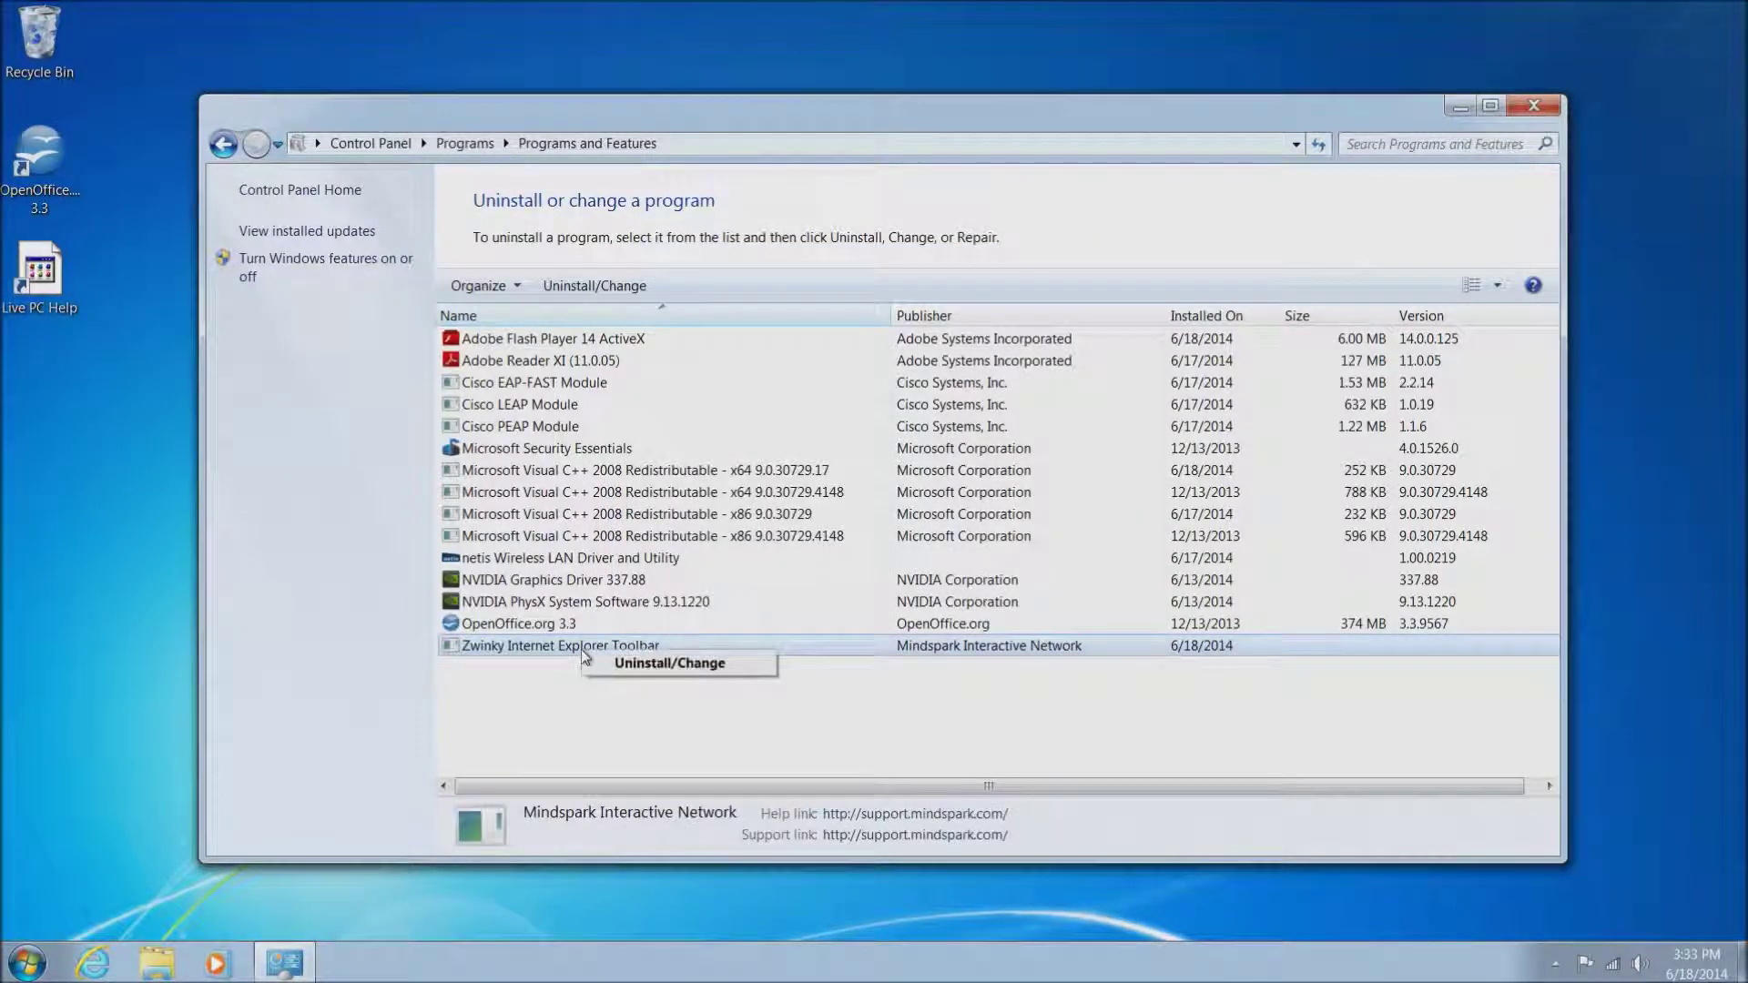
{"action": "left_click", "coordinate": [637, 664]}
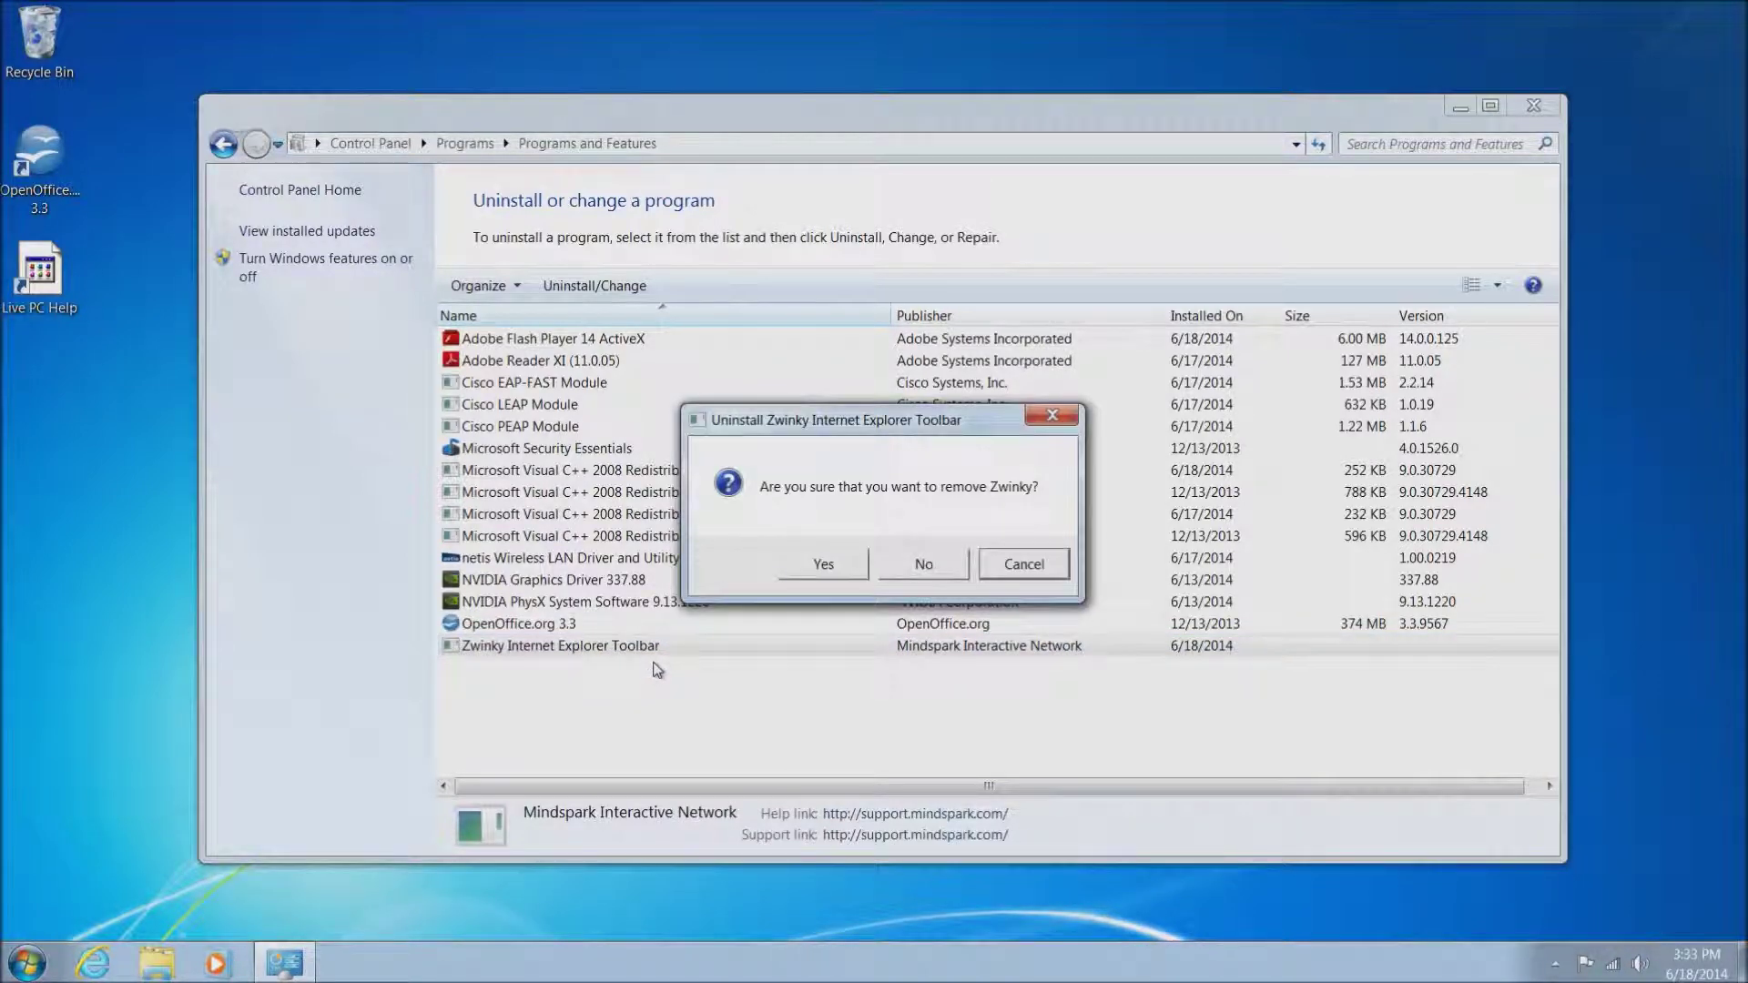
{"action": "left_click", "coordinate": [831, 565]}
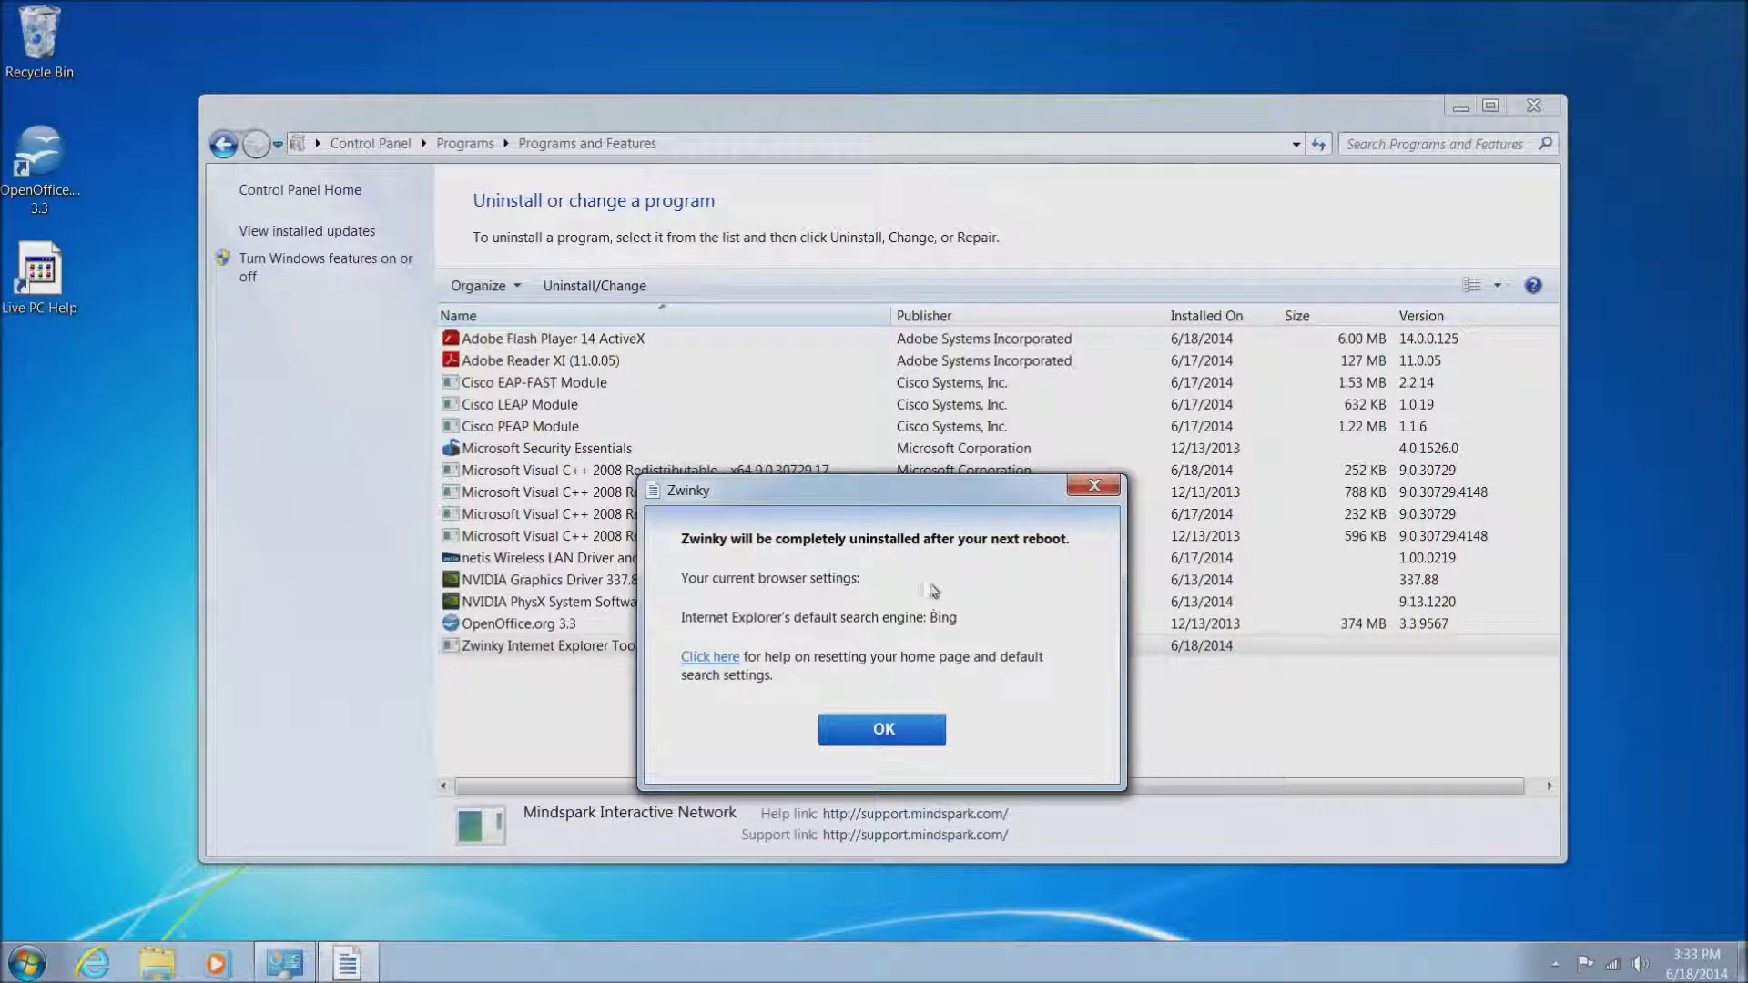
{"action": "left_click", "coordinate": [897, 728]}
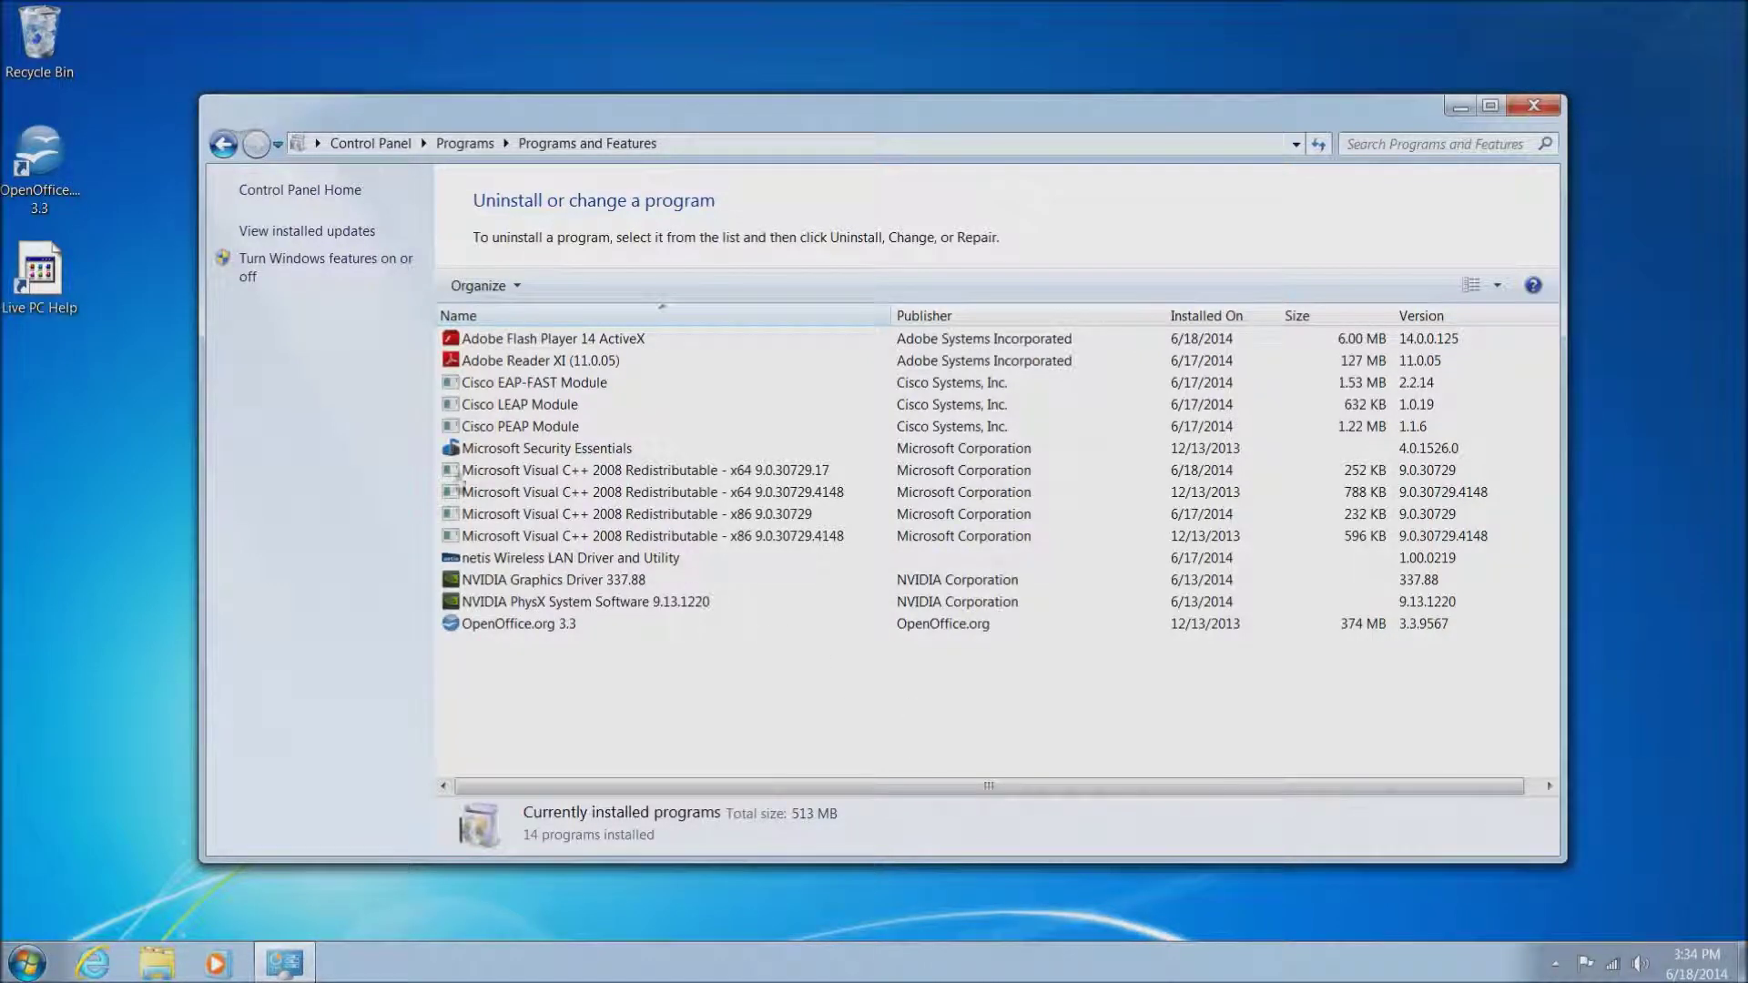
Step: Delete the Live PC Help desktop shortcut to the Recycle Bin and close Programs and Features
{"action": "right_click", "coordinate": [45, 282]}
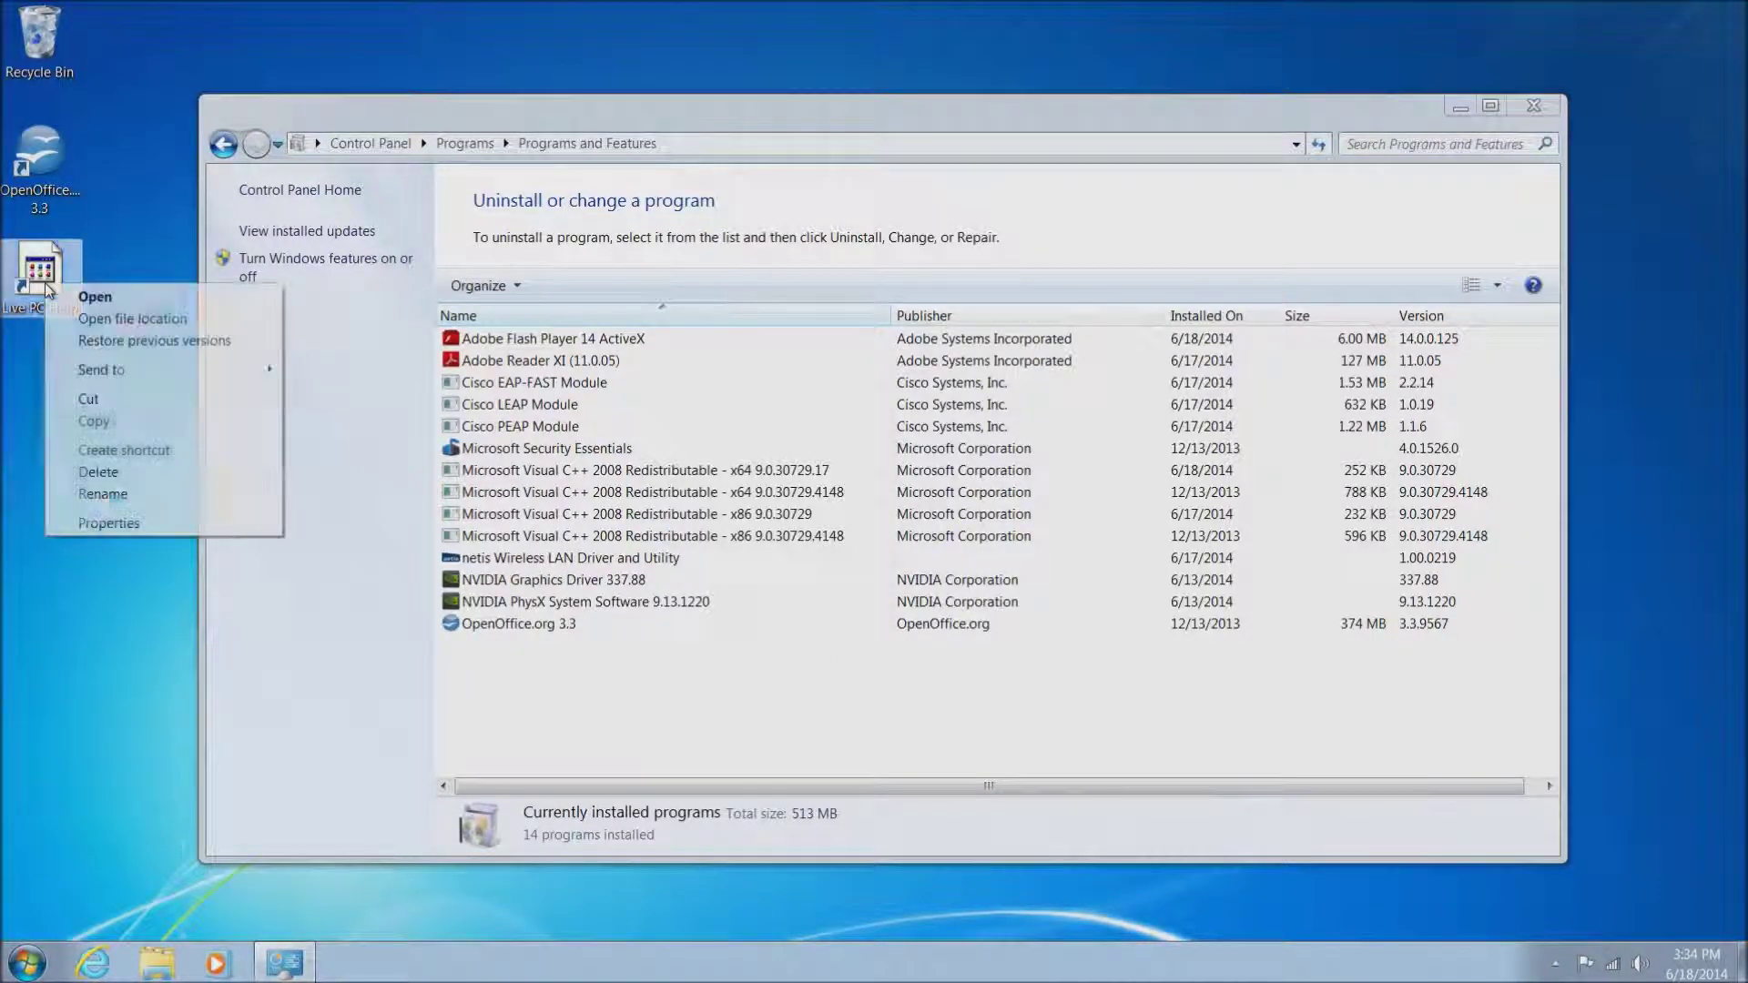
{"action": "left_click", "coordinate": [89, 473]}
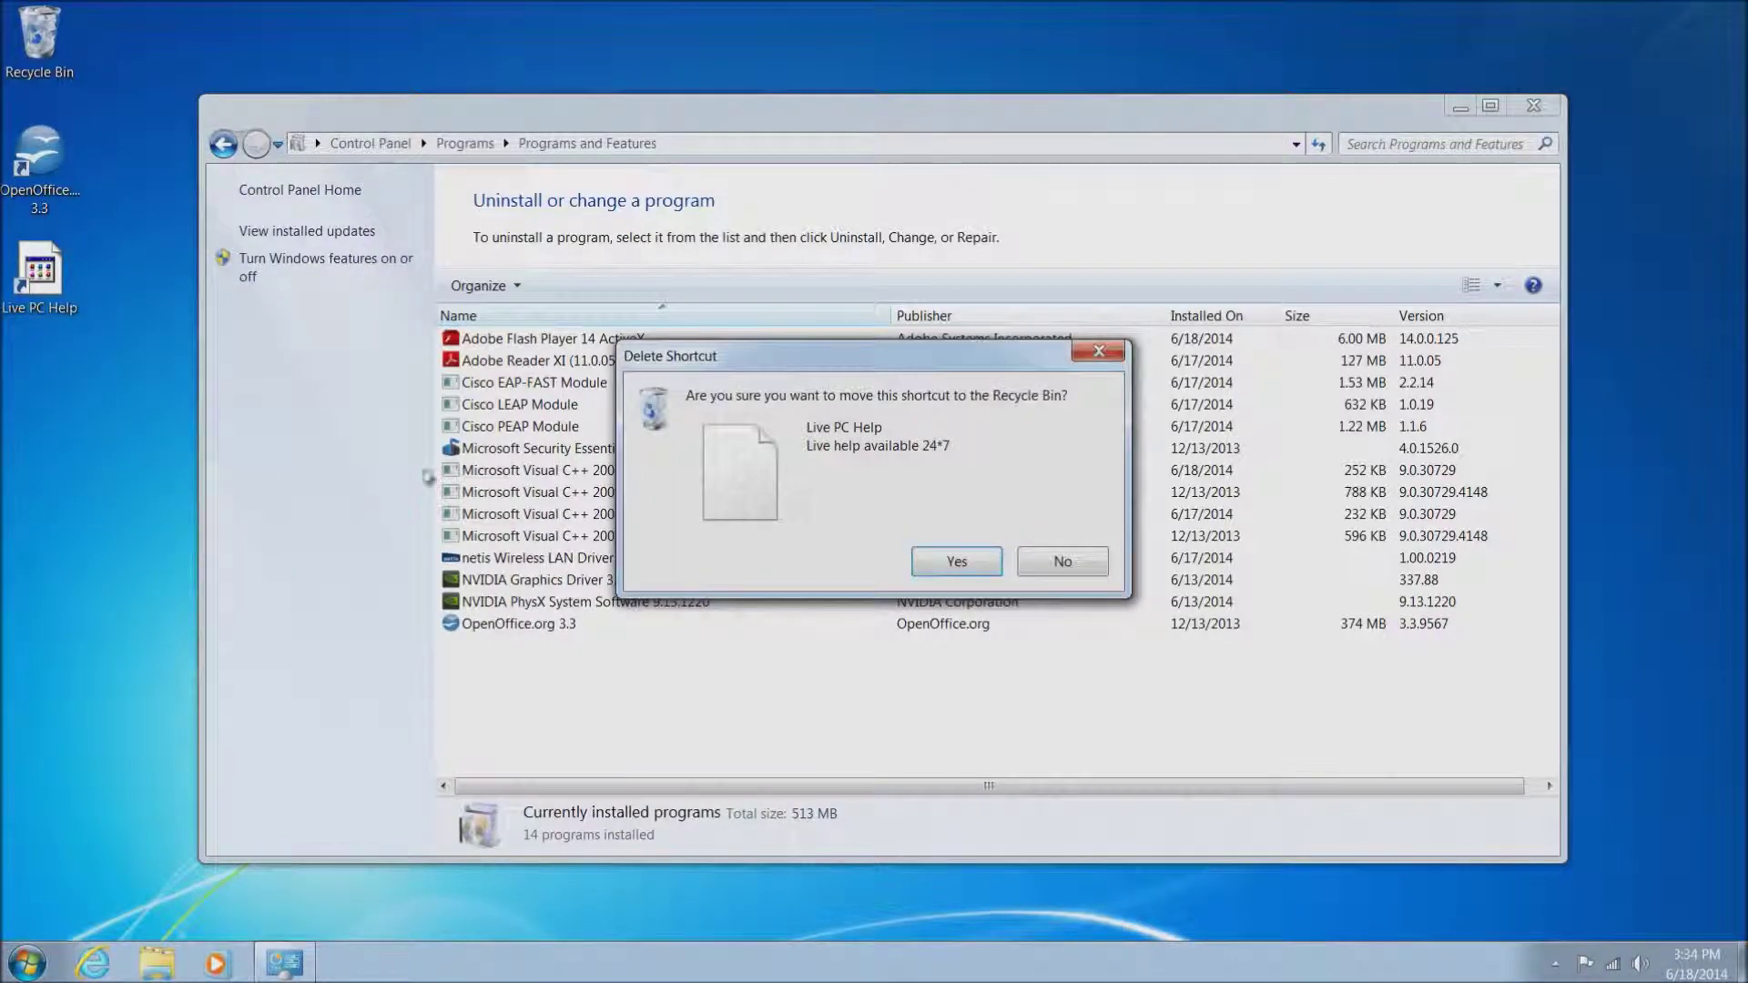
{"action": "left_click", "coordinate": [975, 567]}
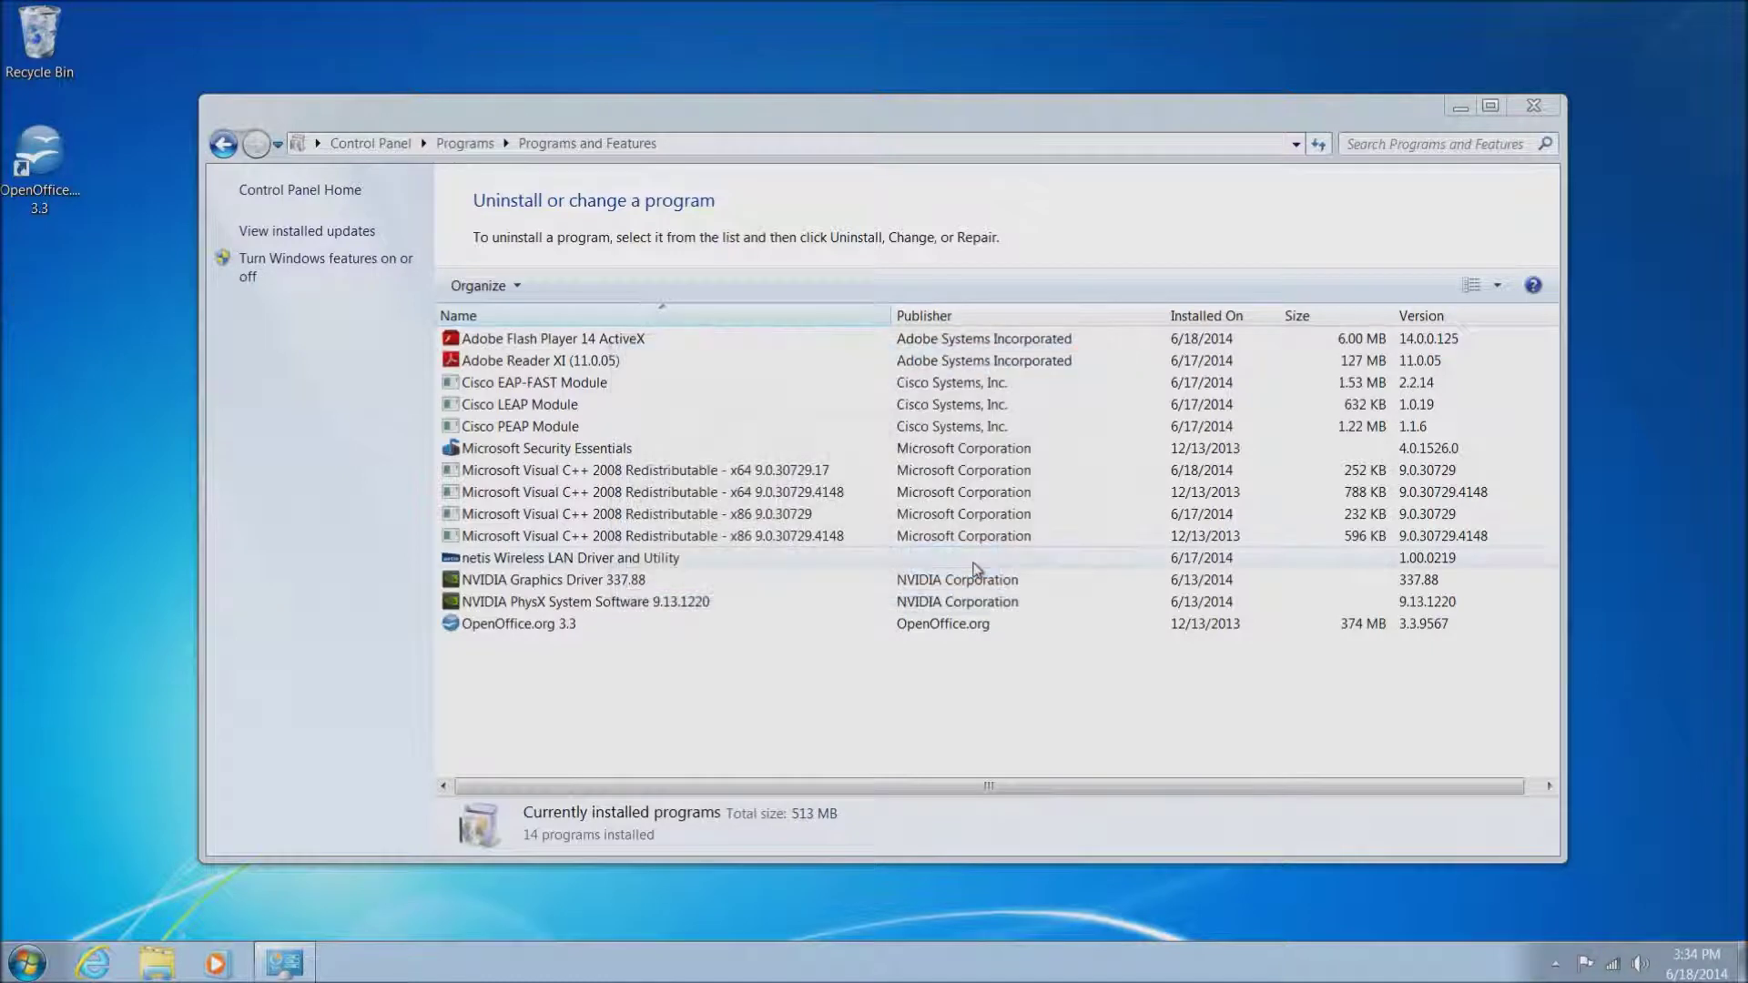
{"action": "left_click", "coordinate": [1535, 106]}
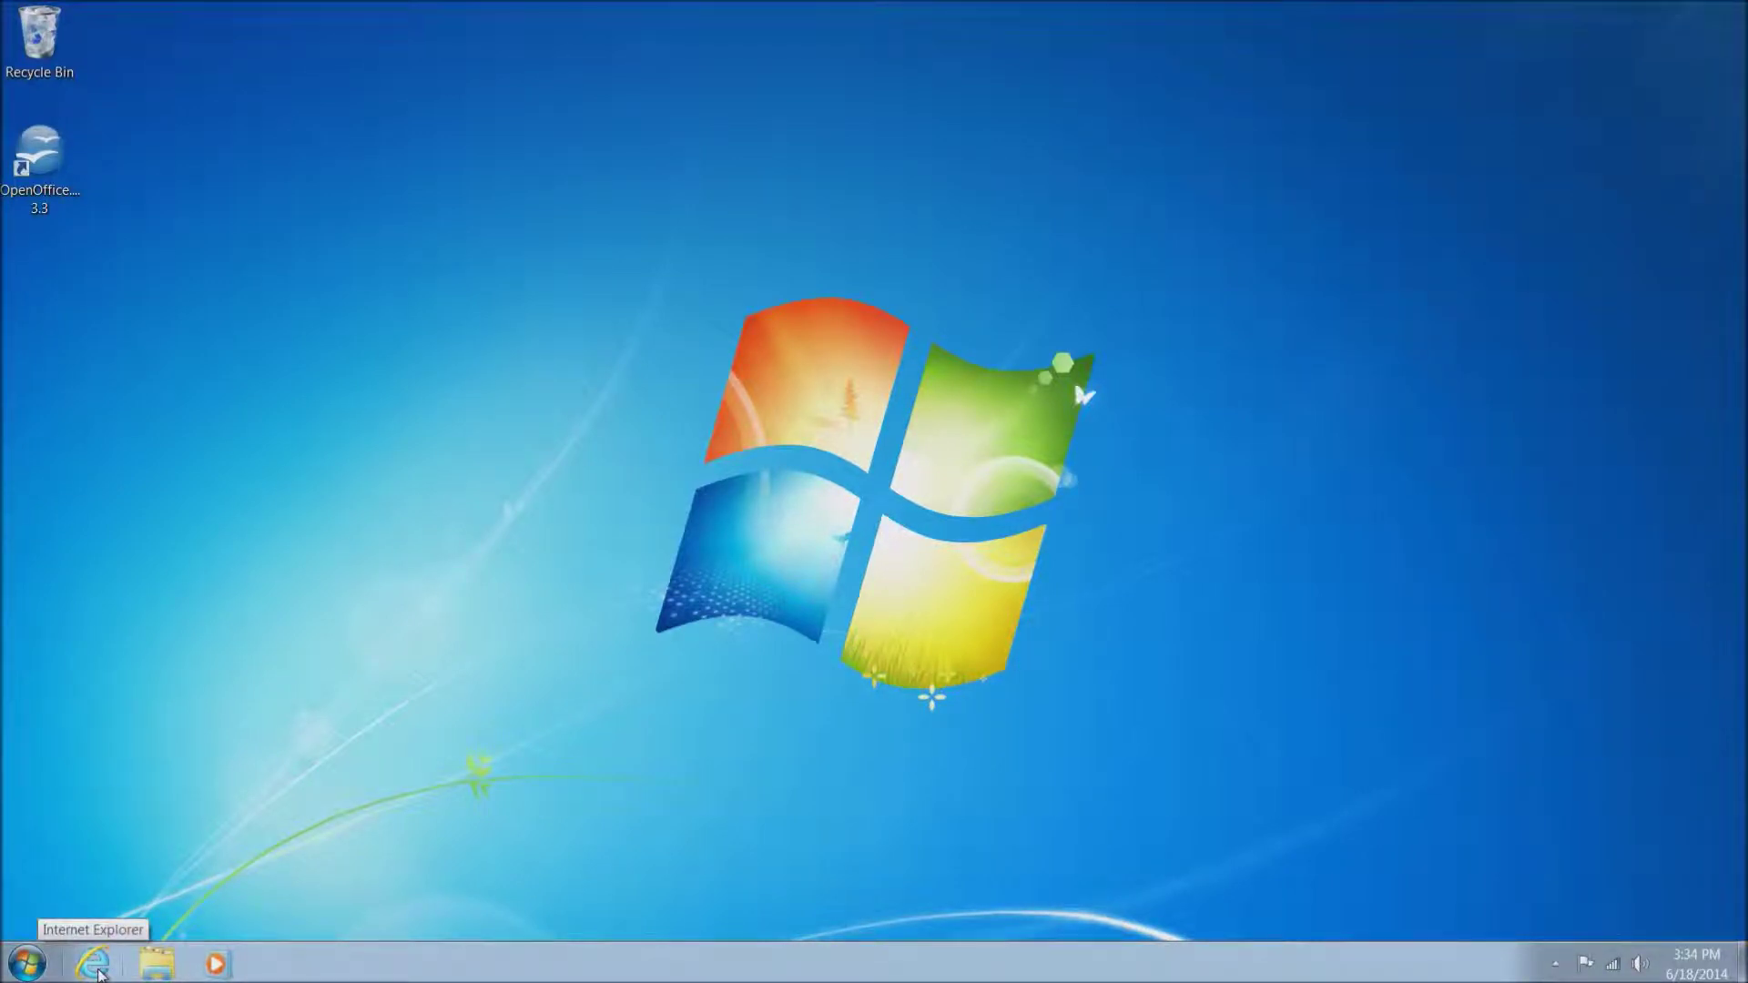
Step: Reset Internet Explorer's home page to the default Microsoft link and show the Internet Options Programs settings
{"action": "left_click", "coordinate": [99, 972]}
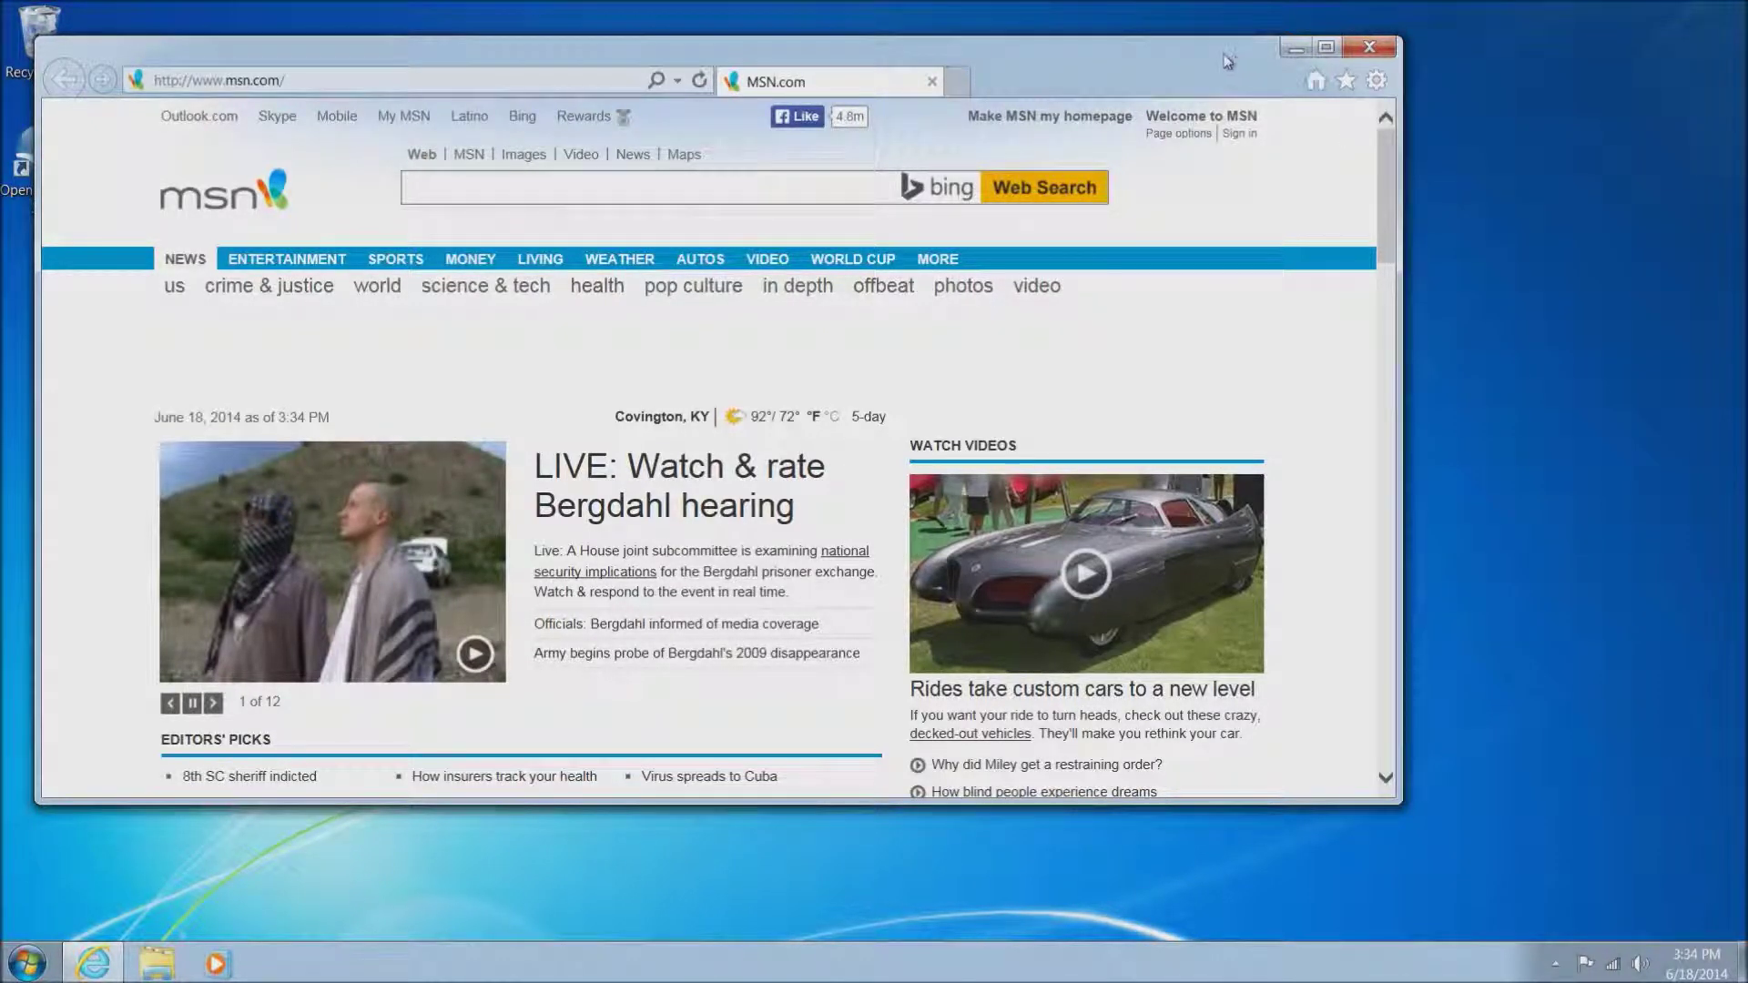
{"action": "left_click_drag", "start_coordinate": [1225, 60], "coordinate": [1328, 41]}
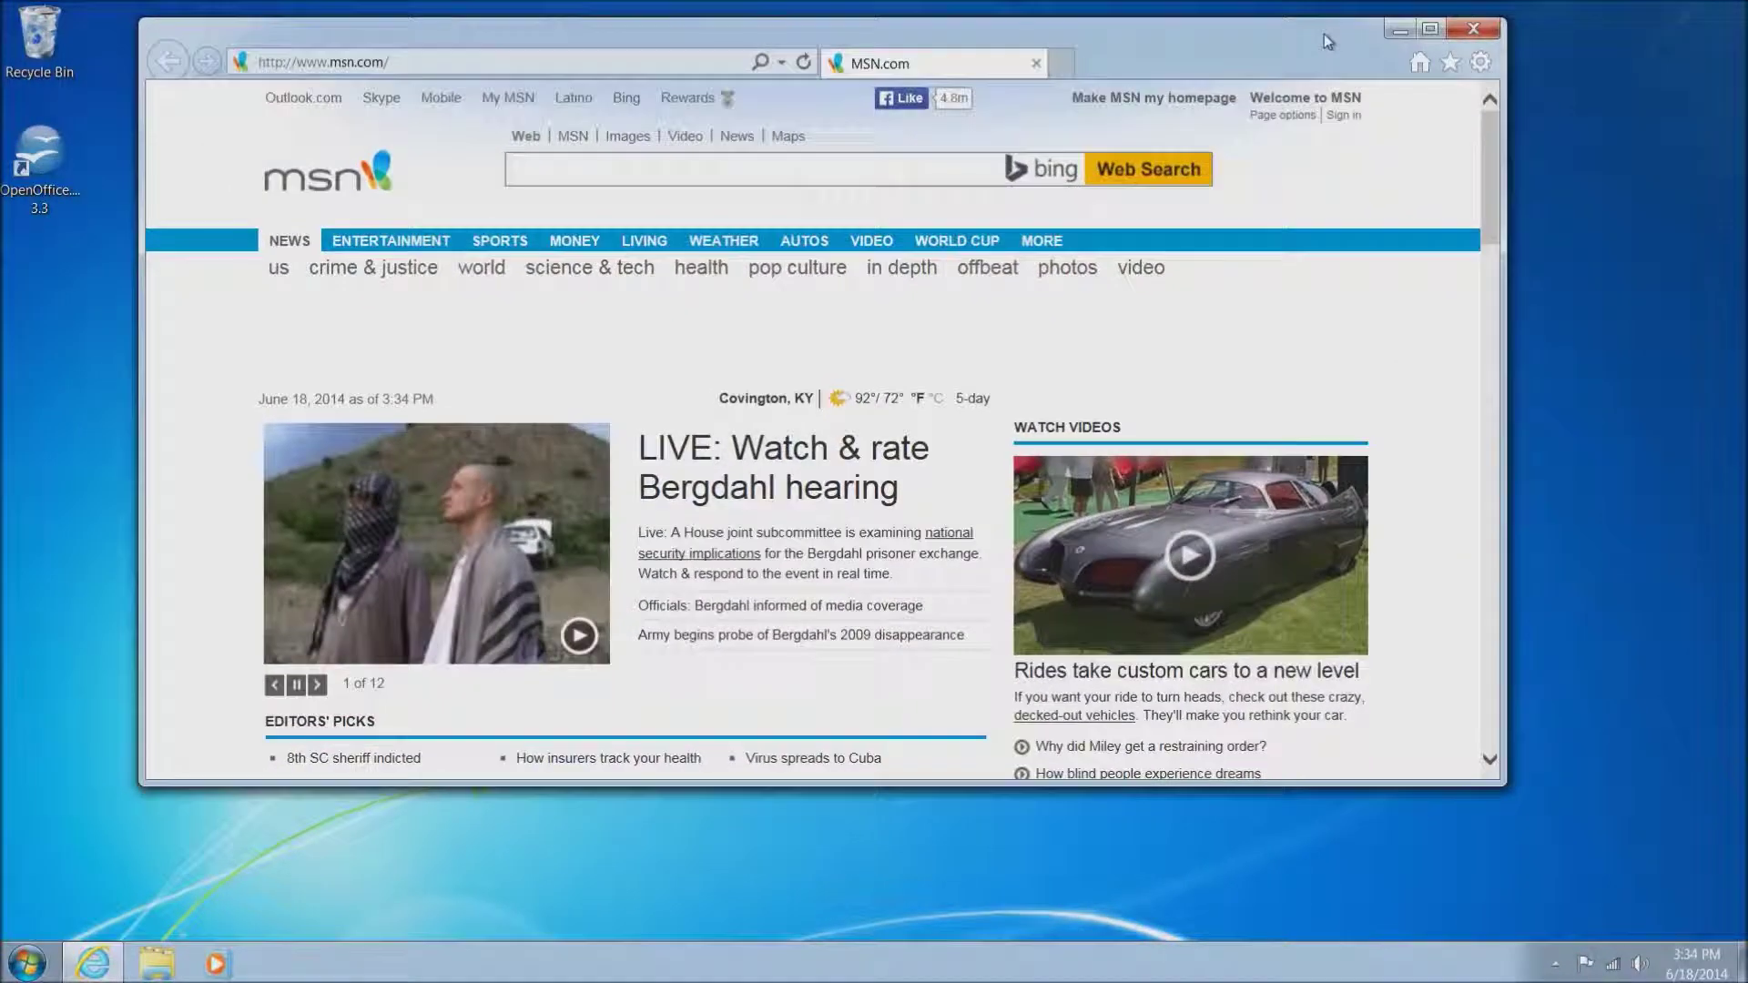
{"action": "left_click", "coordinate": [1480, 62]}
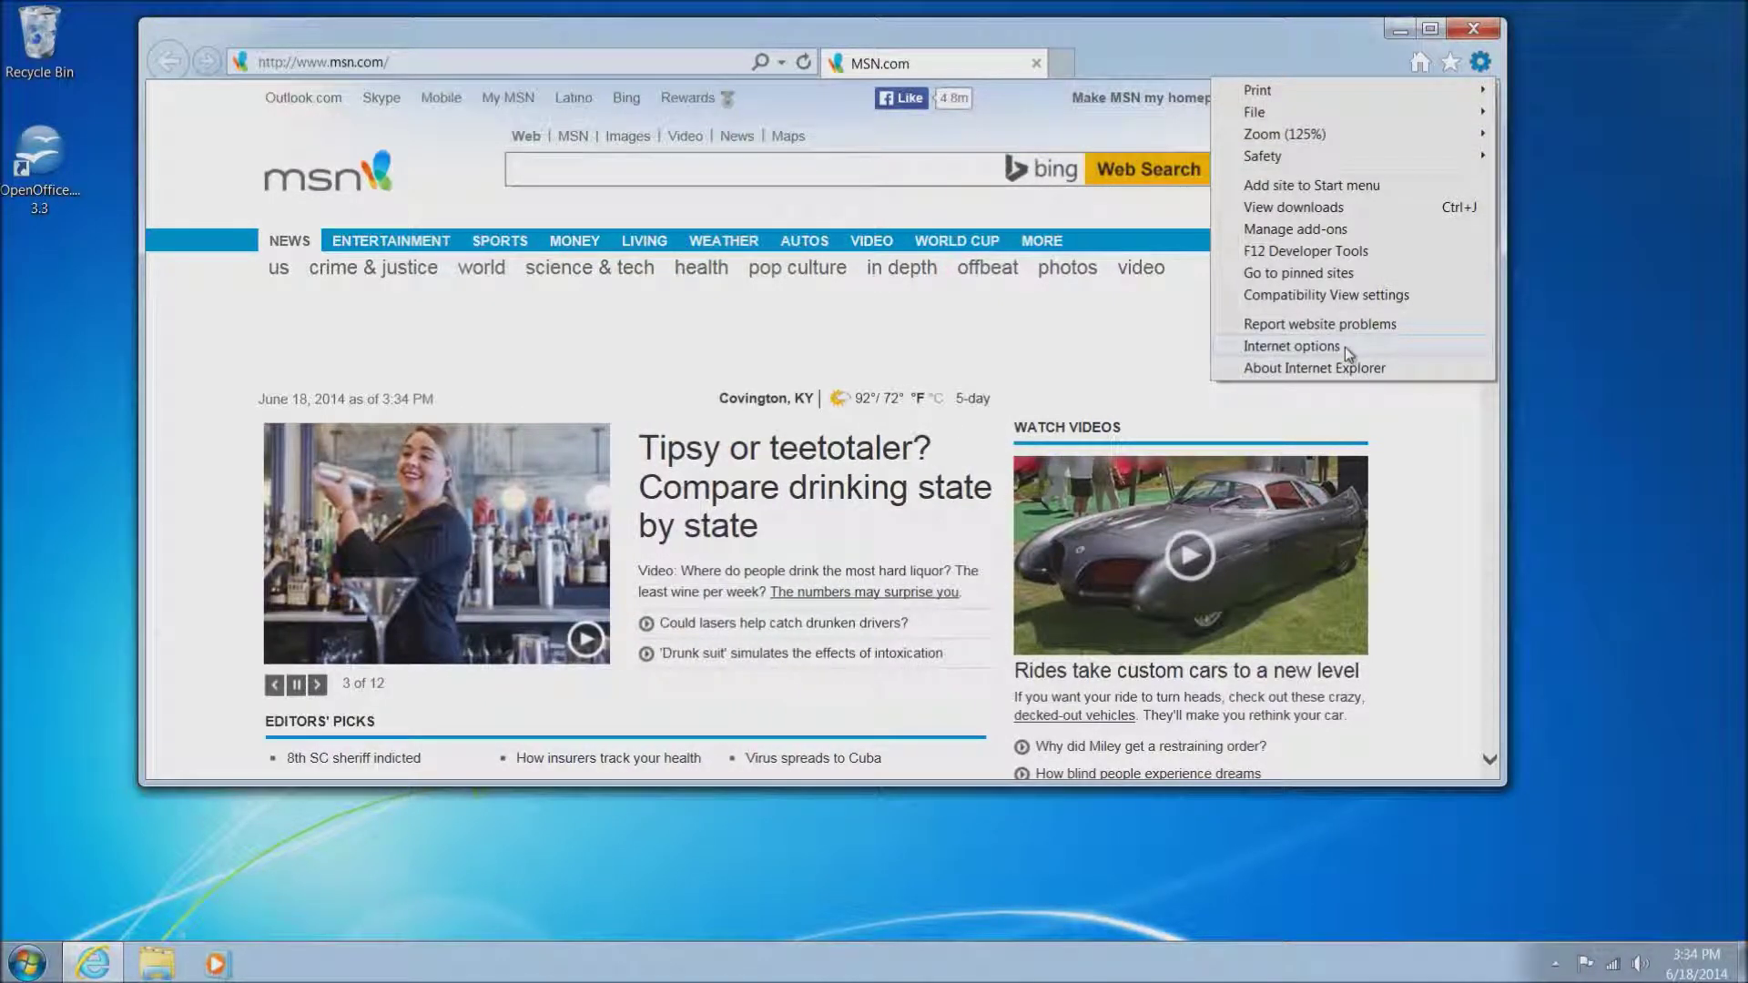
{"action": "left_click", "coordinate": [1346, 346]}
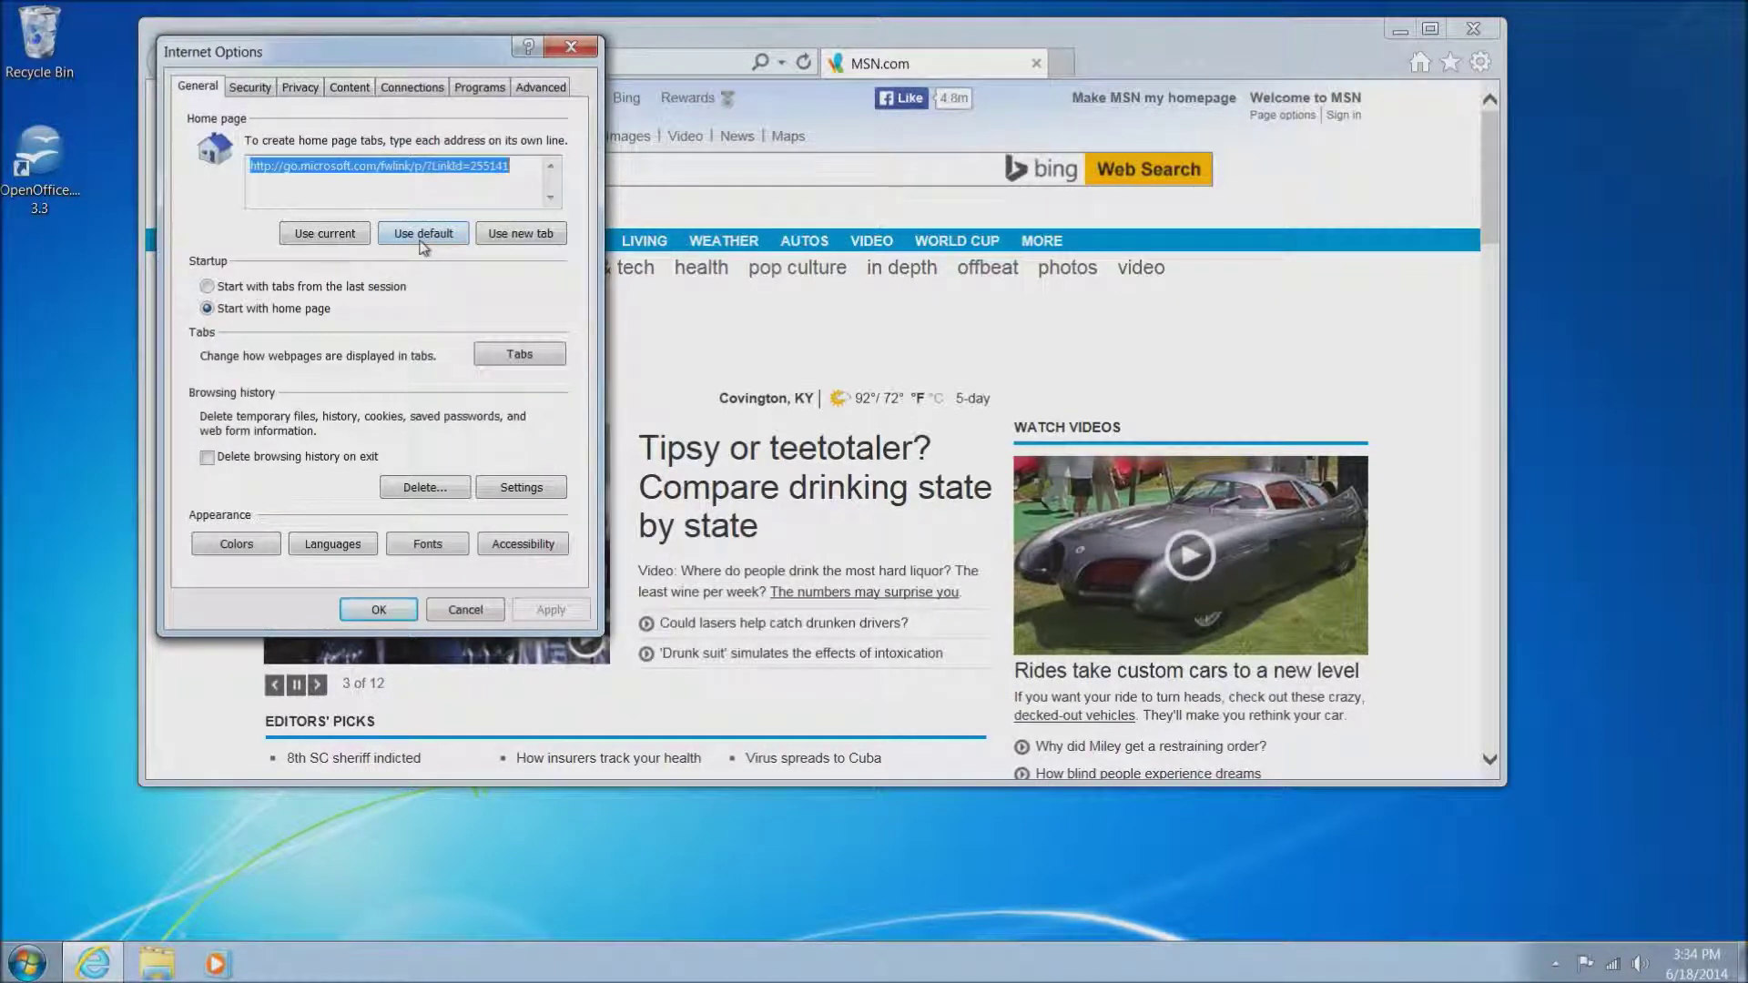
{"action": "left_click", "coordinate": [428, 239]}
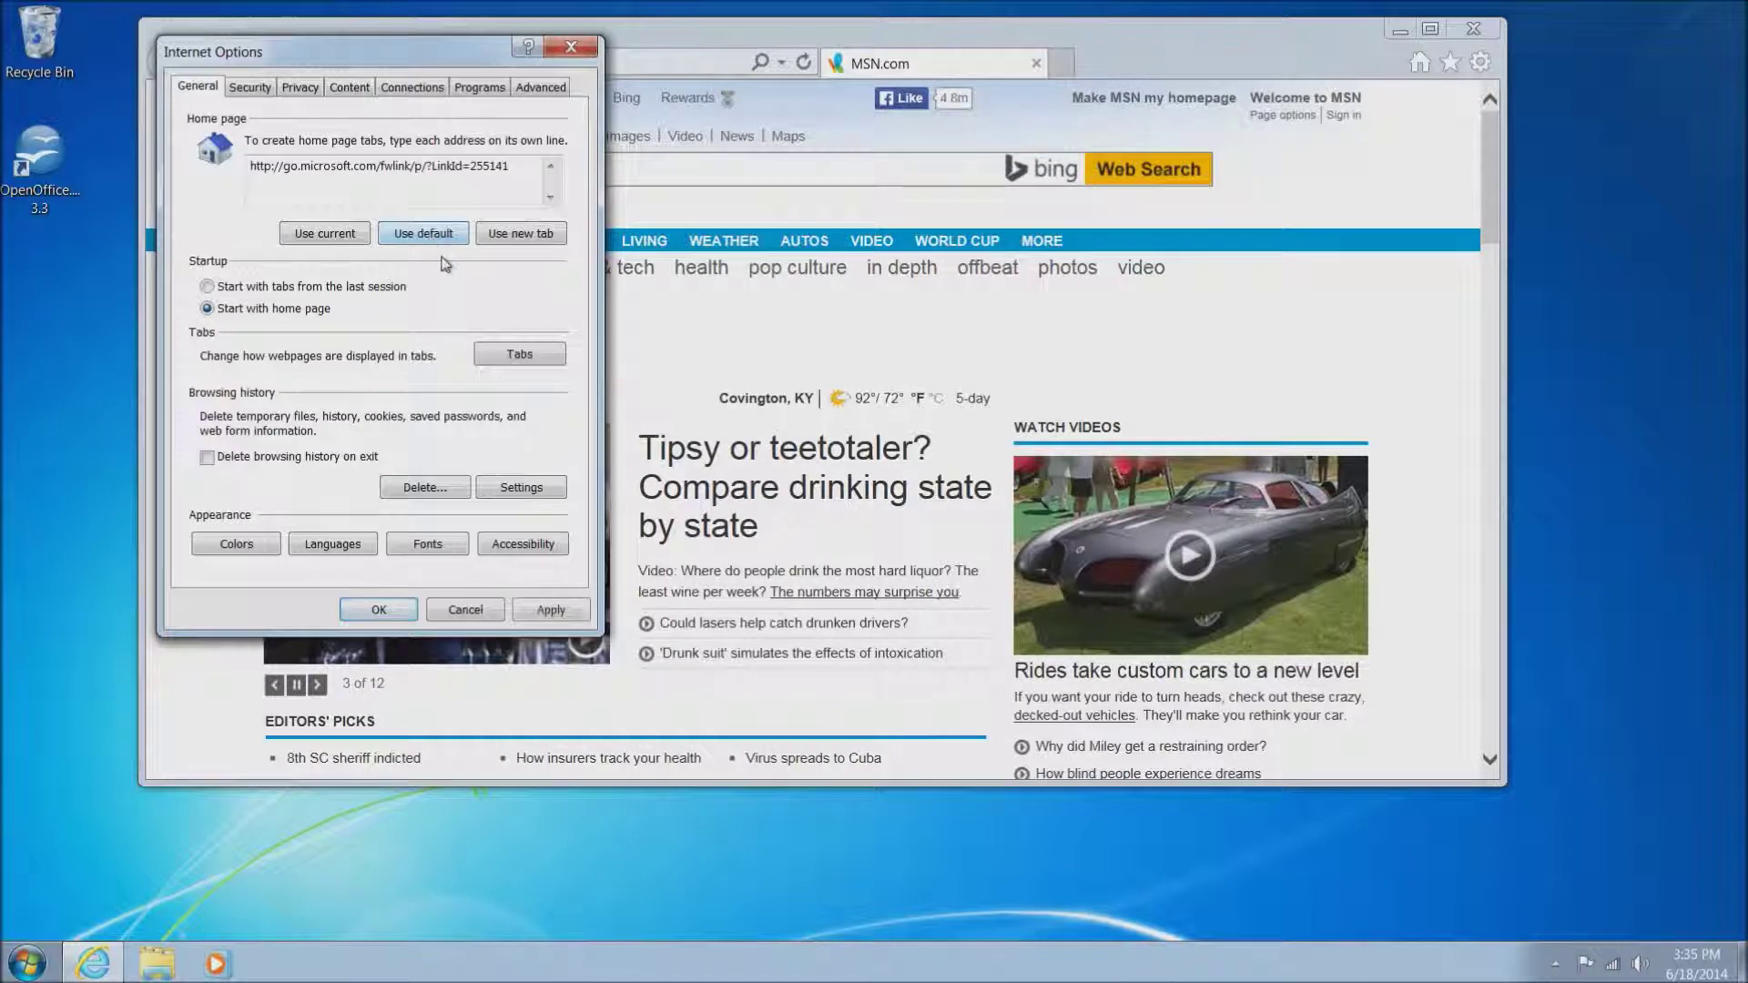
{"action": "left_click", "coordinate": [541, 612]}
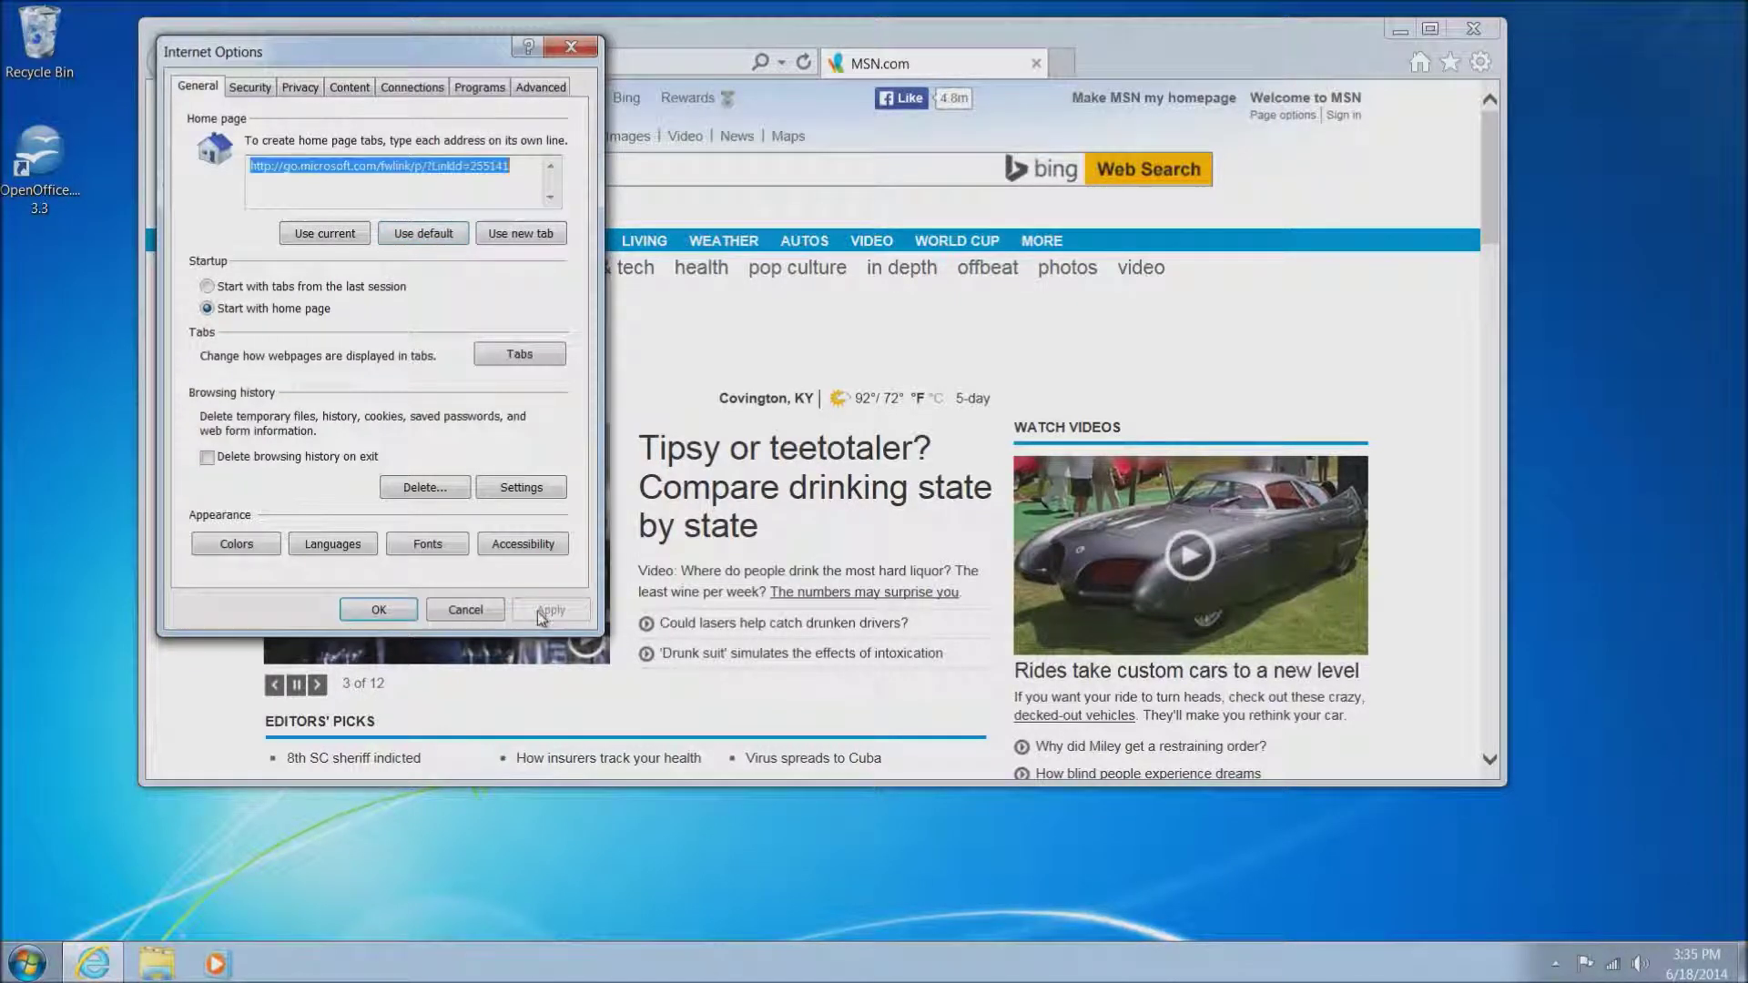
{"action": "left_click", "coordinate": [481, 89]}
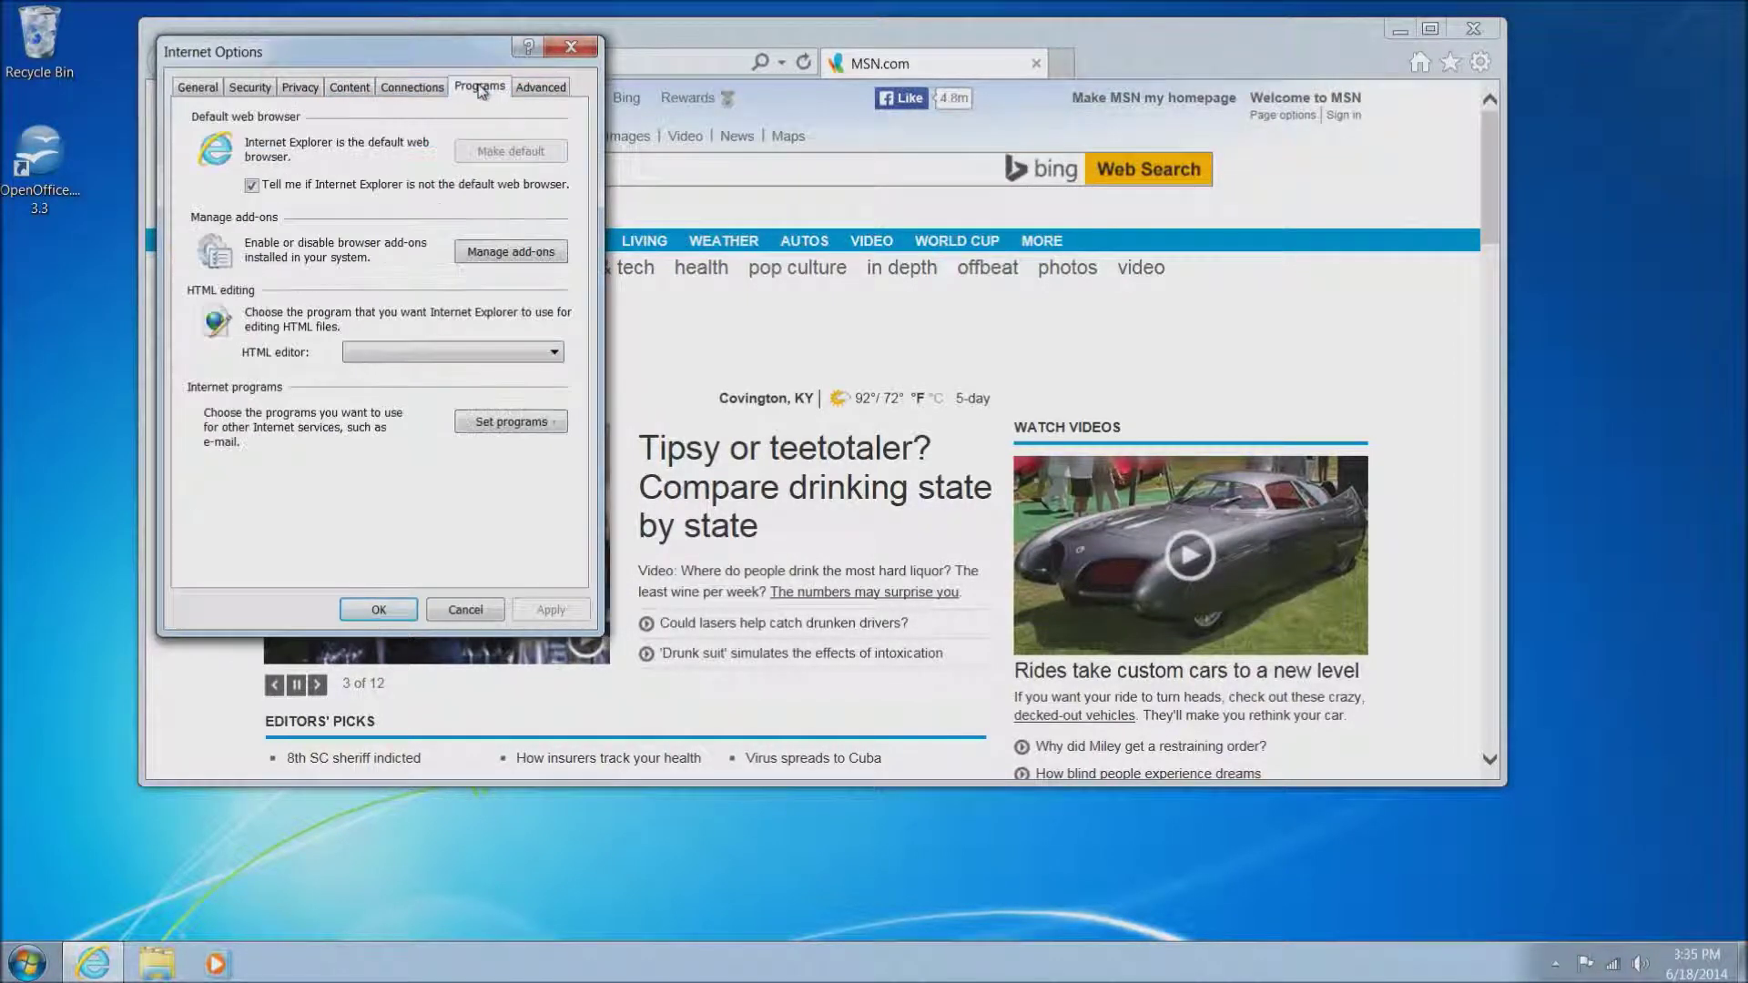
Step: Review Search Providers, Accelerators, Tracking Protection, Spelling Correction and Toolbars in Manage Add-ons, then close it
{"action": "left_click", "coordinate": [492, 259]}
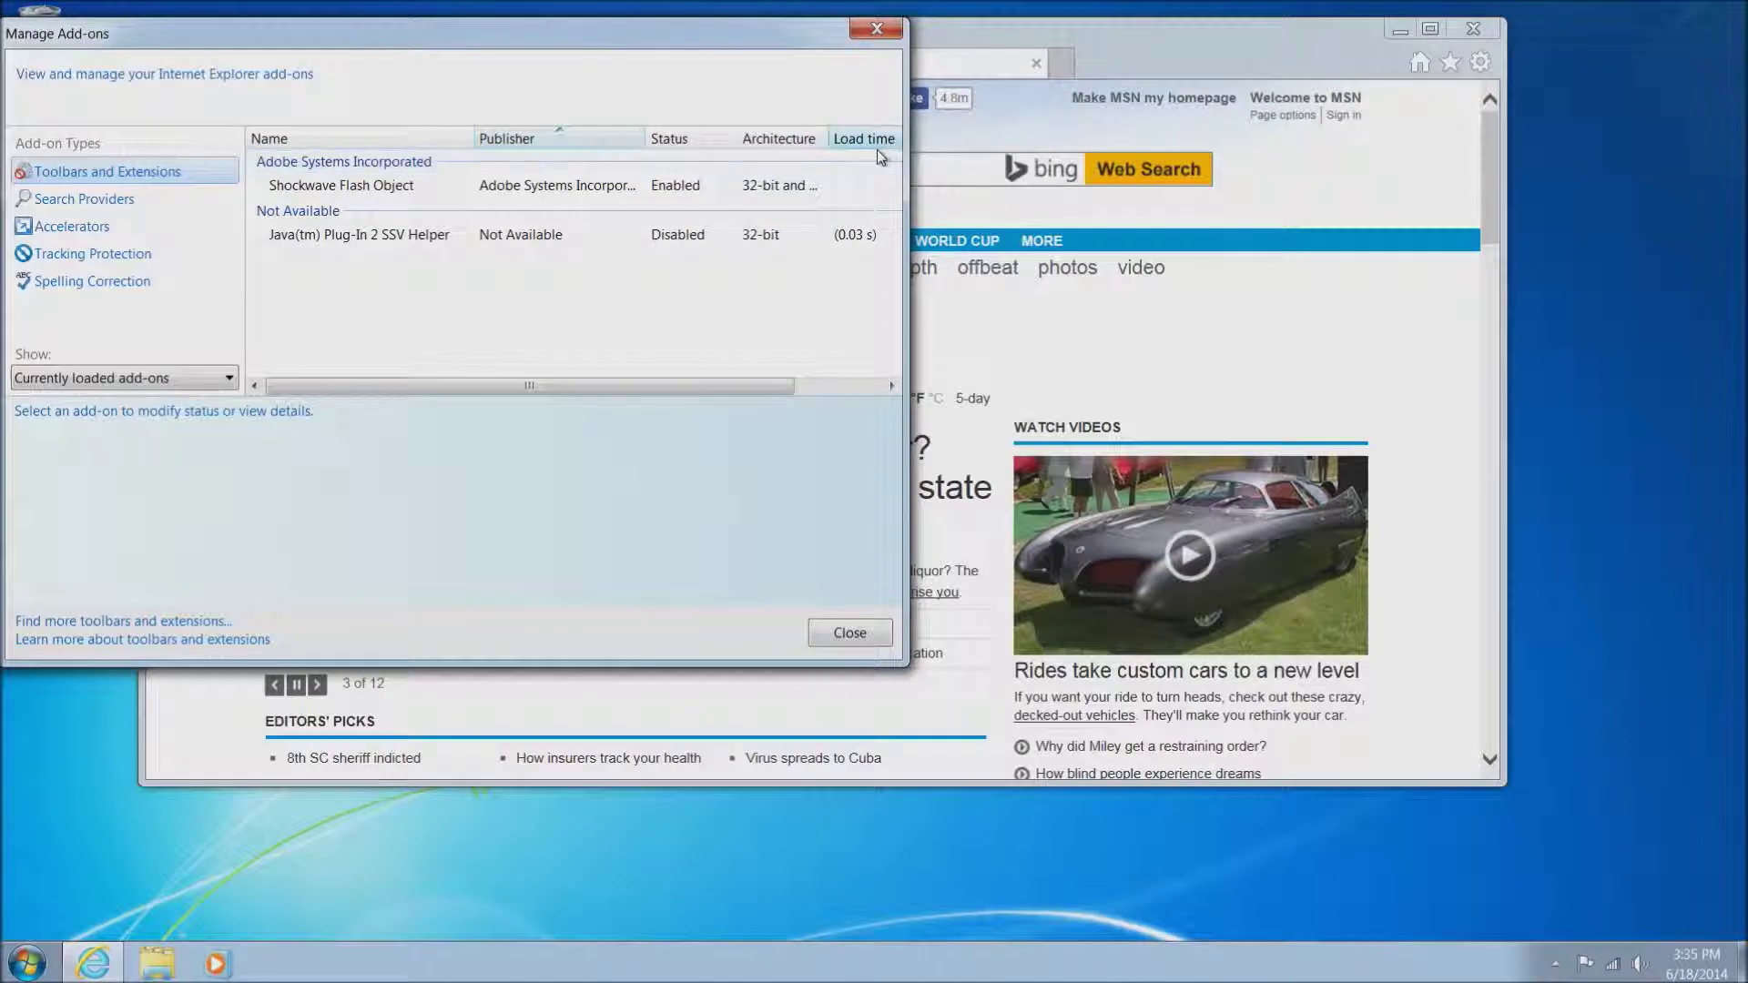
{"action": "left_click_drag", "start_coordinate": [906, 154], "coordinate": [1054, 156]}
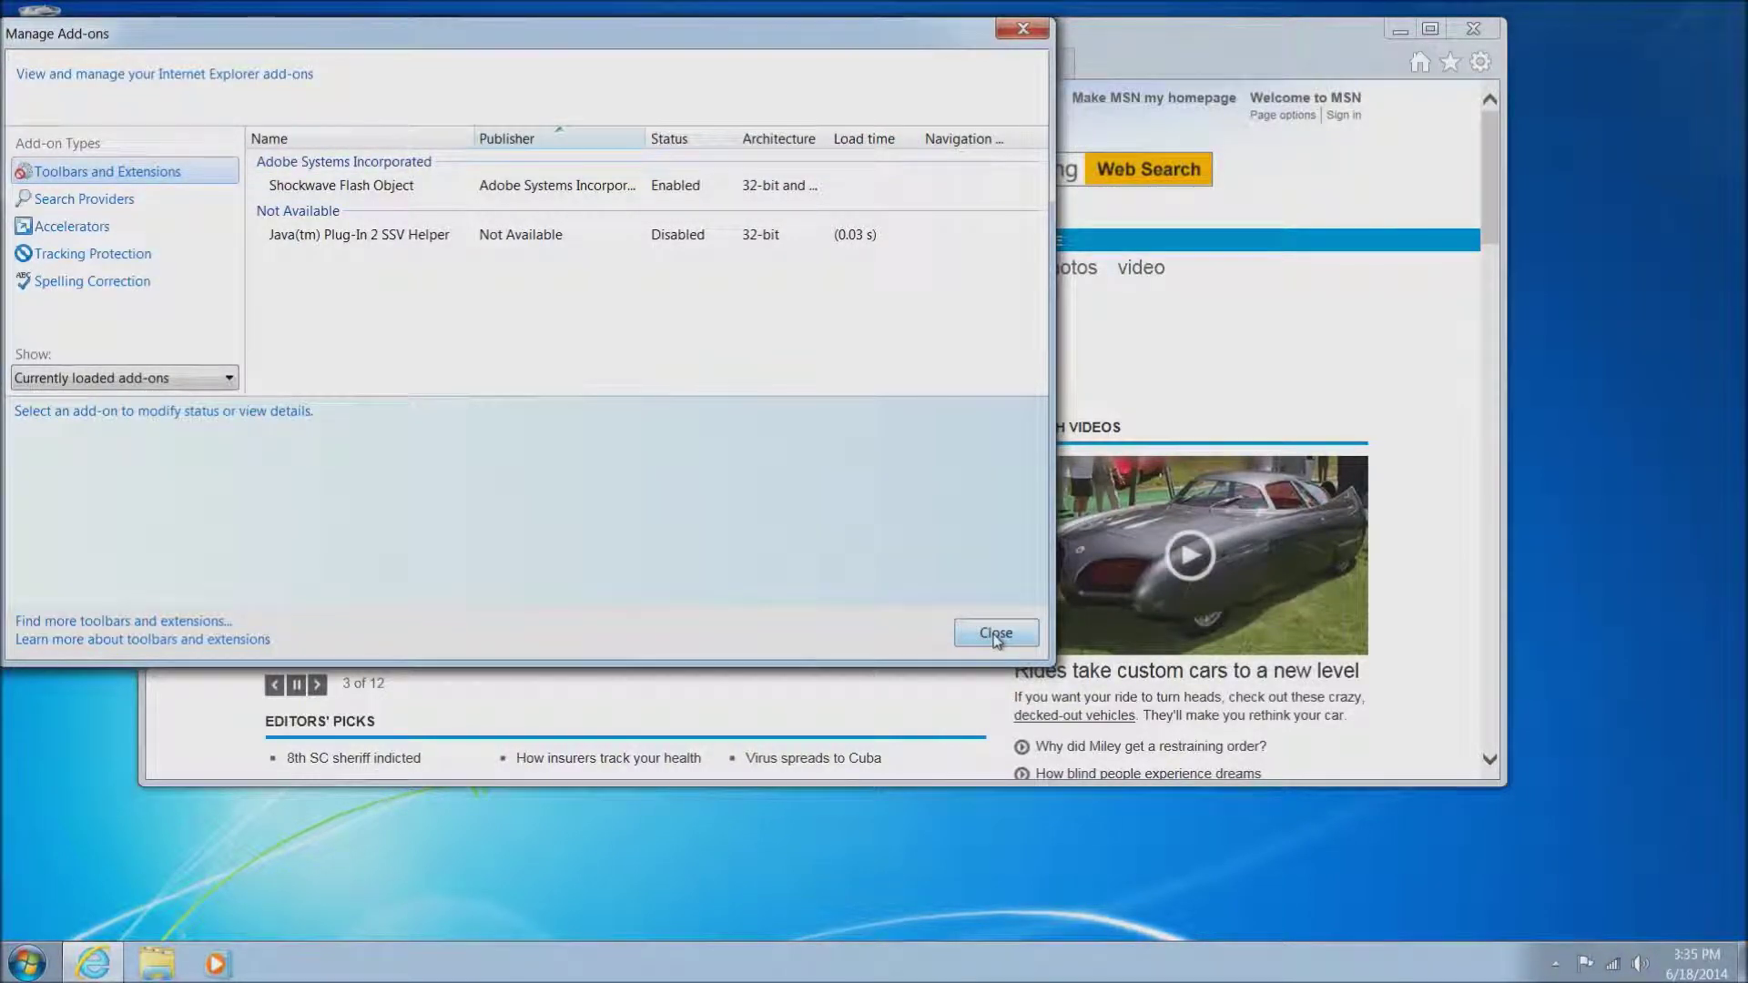
{"action": "left_click", "coordinate": [75, 204]}
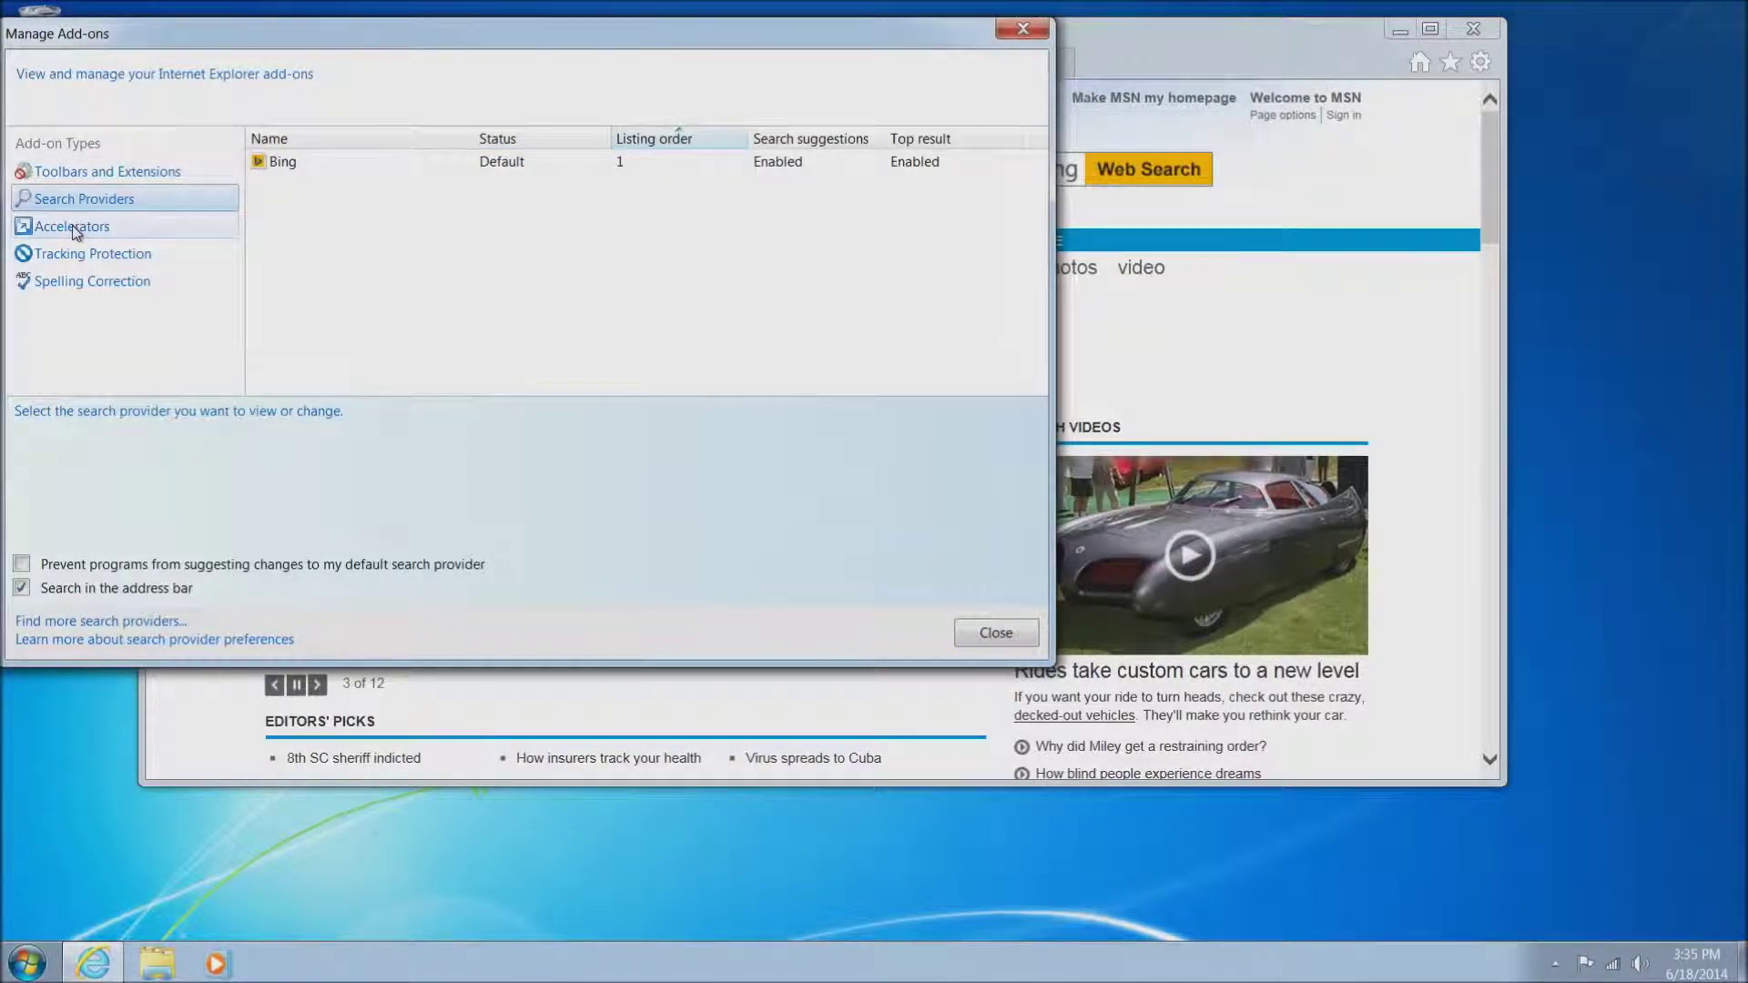
{"action": "left_click", "coordinate": [74, 227]}
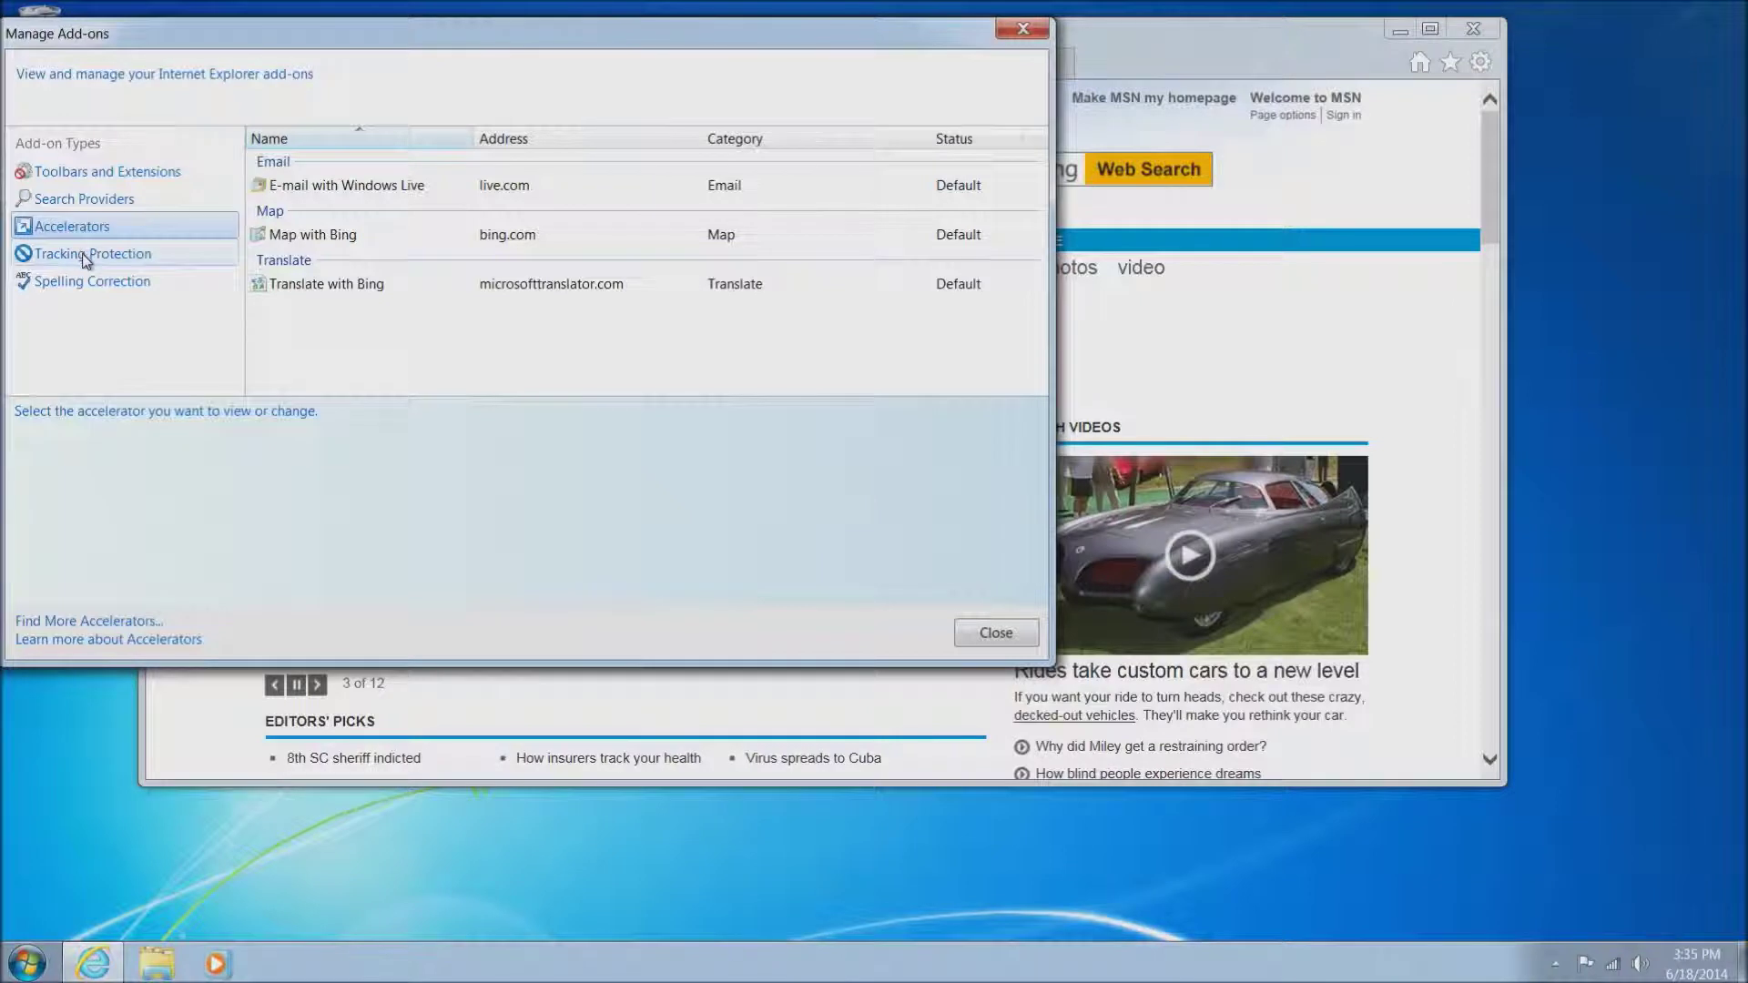
{"action": "left_click", "coordinate": [82, 253]}
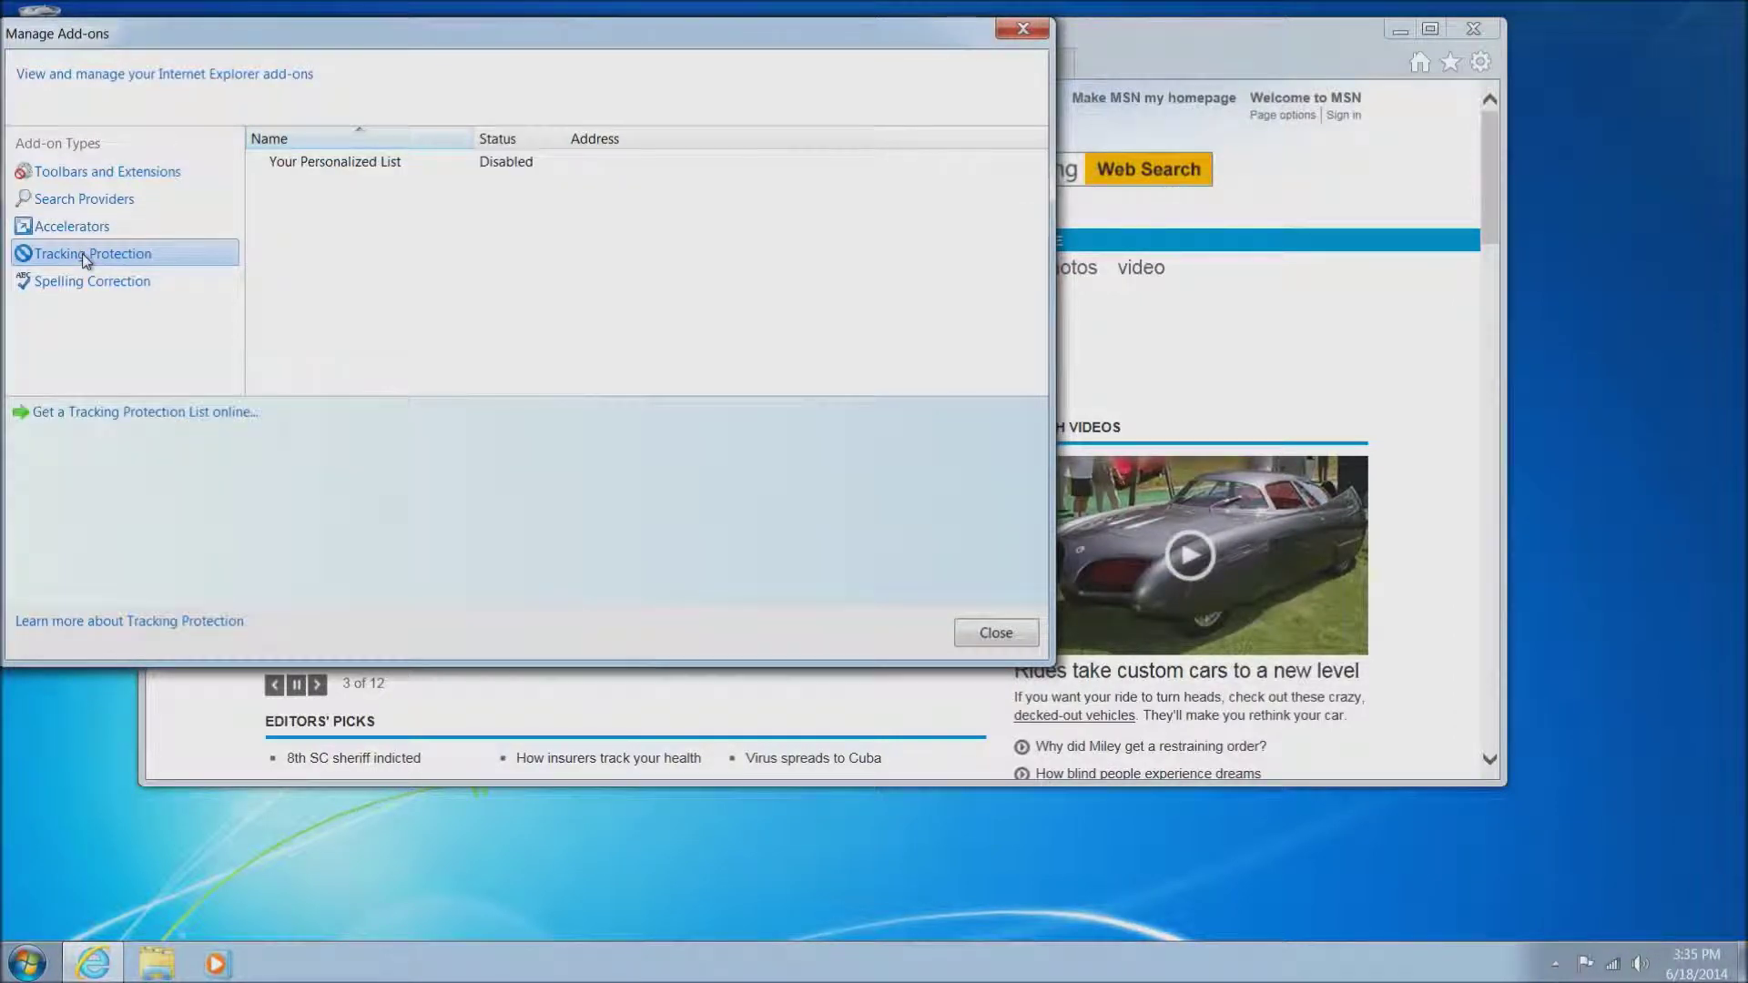
{"action": "left_click", "coordinate": [82, 280]}
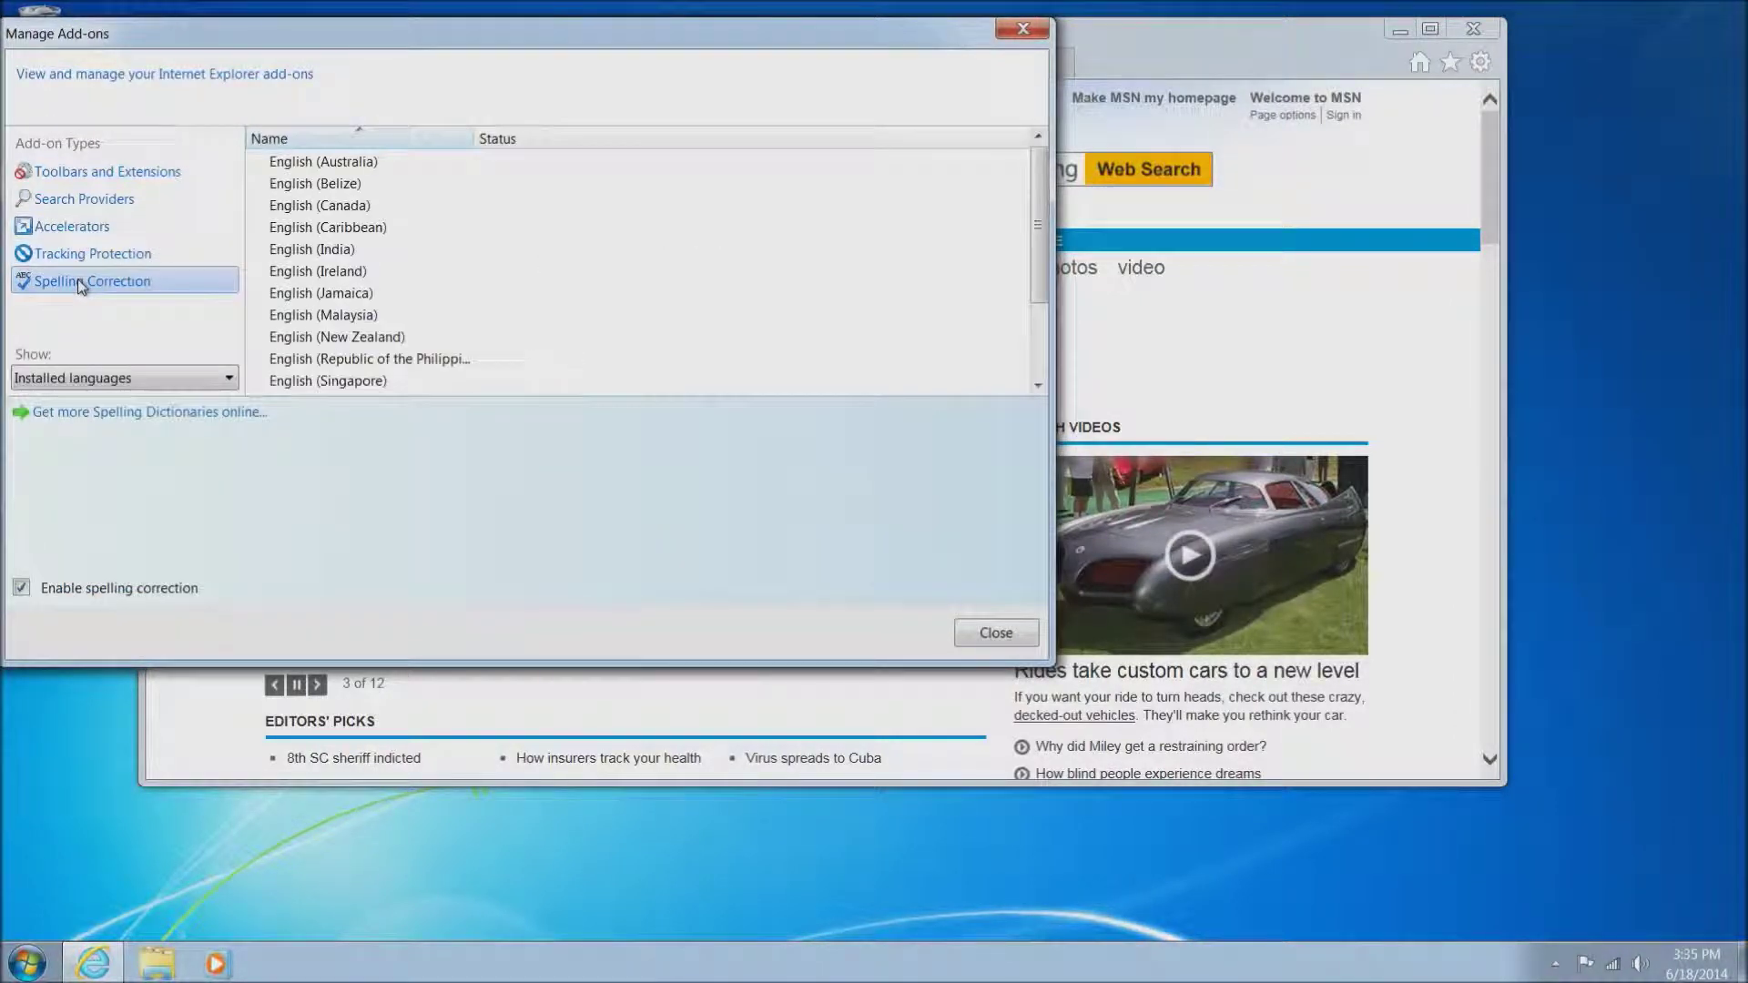
{"action": "left_click", "coordinate": [98, 178]}
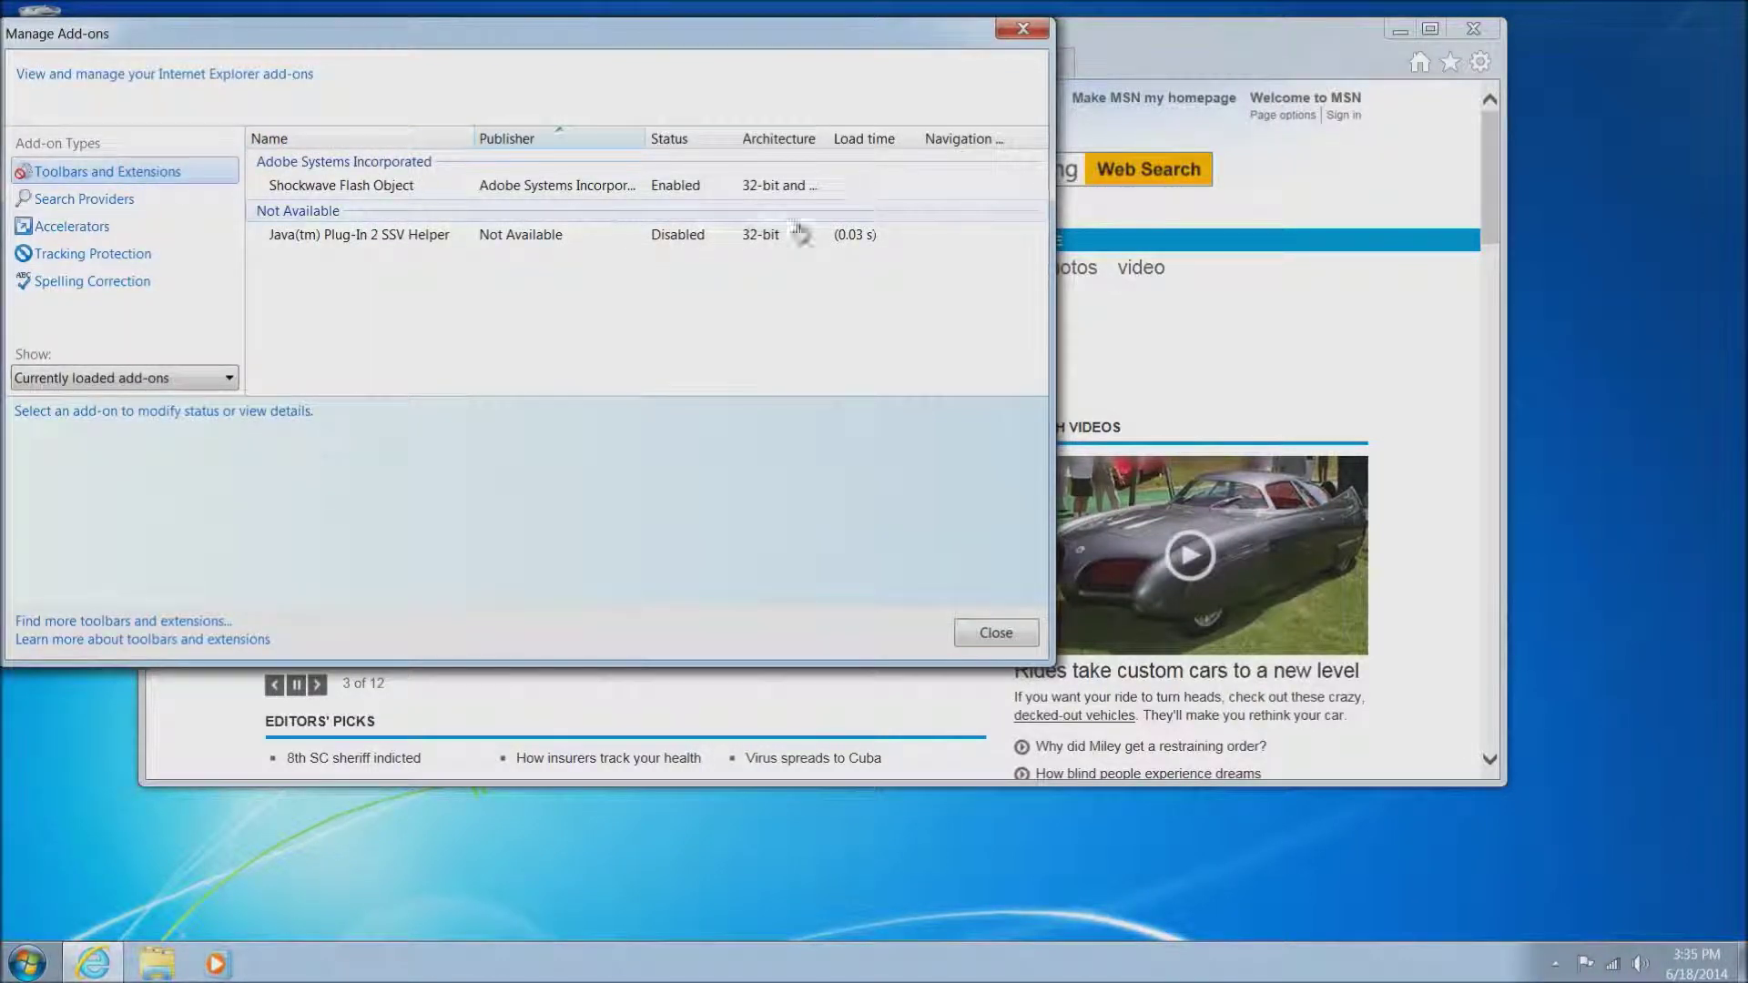
{"action": "left_click", "coordinate": [1022, 29]}
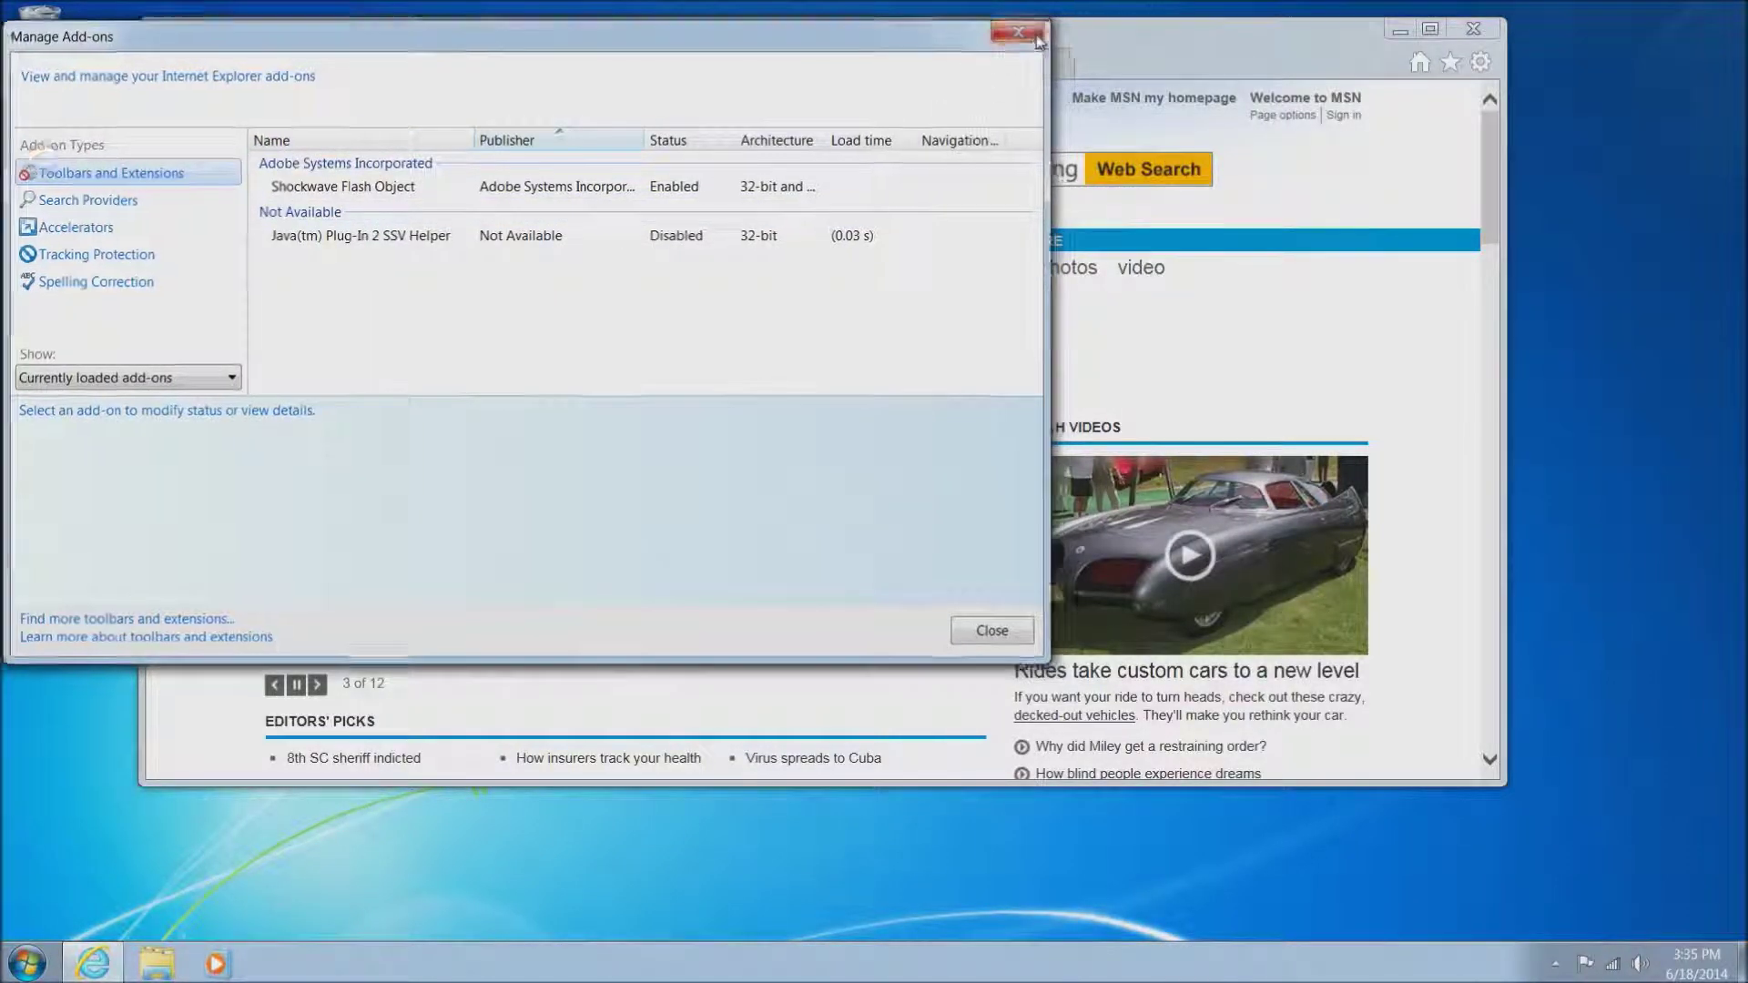
Step: Close Internet Options and Internet Explorer, then restart Windows, forcing past running background programs
{"action": "left_click", "coordinate": [571, 46]}
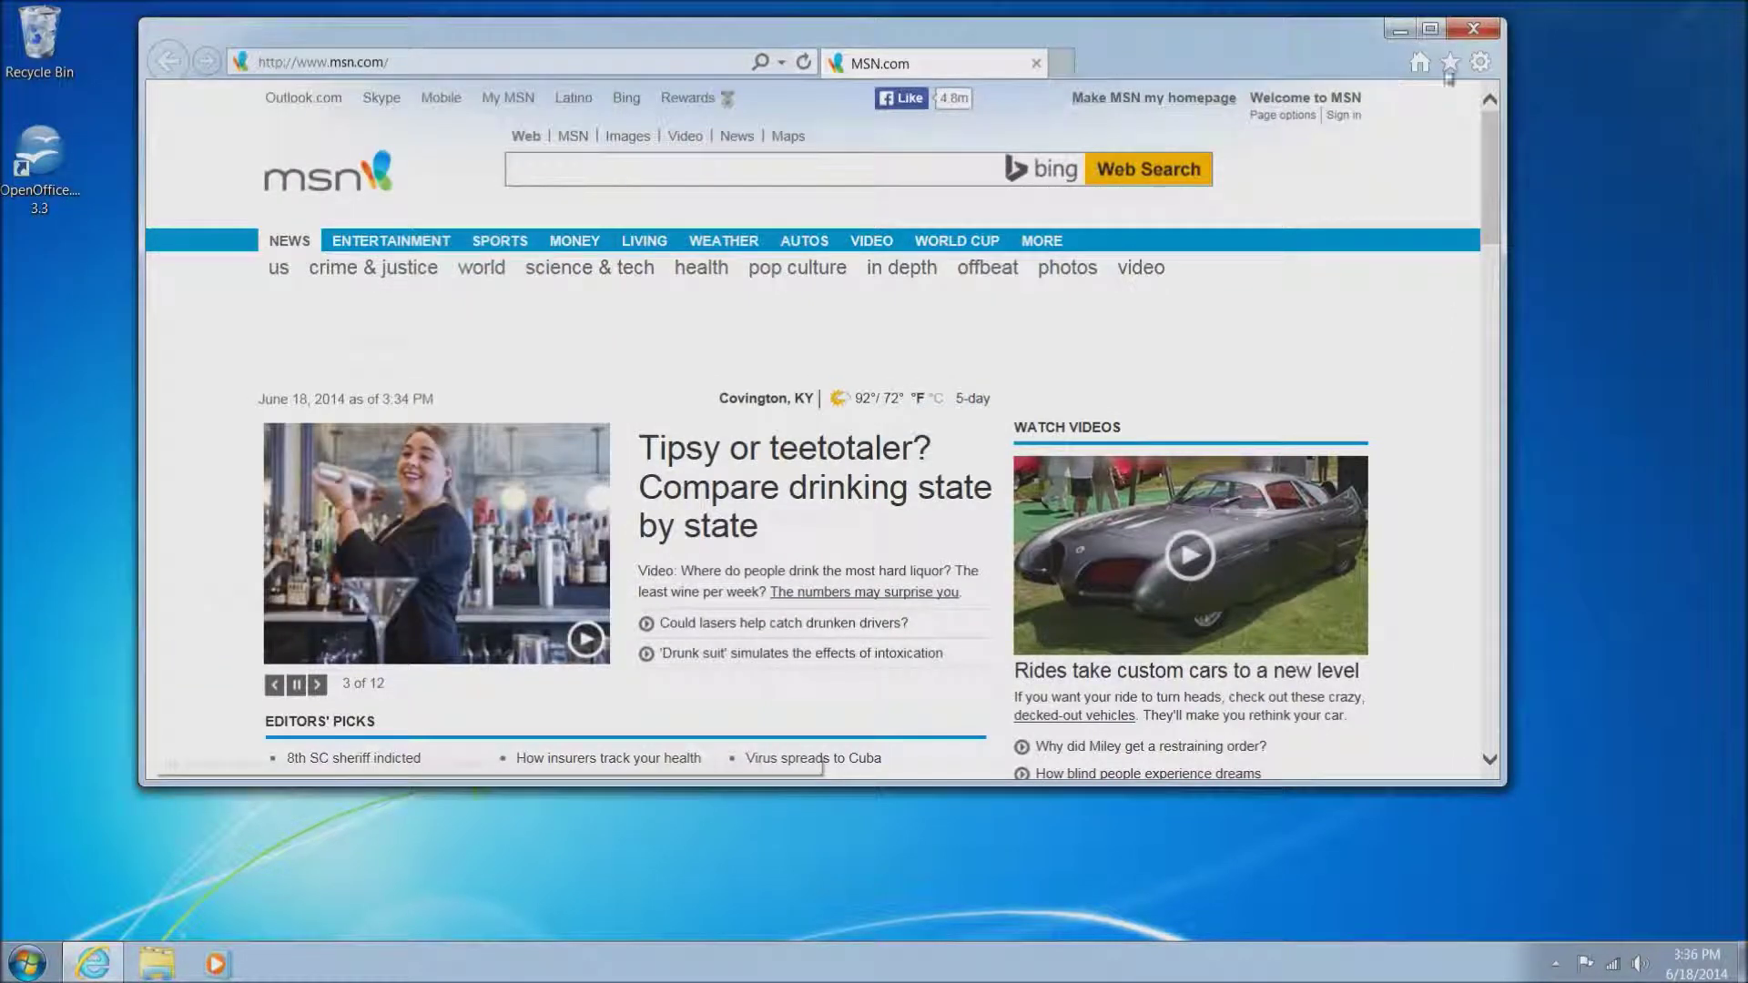
{"action": "left_click", "coordinate": [1487, 34]}
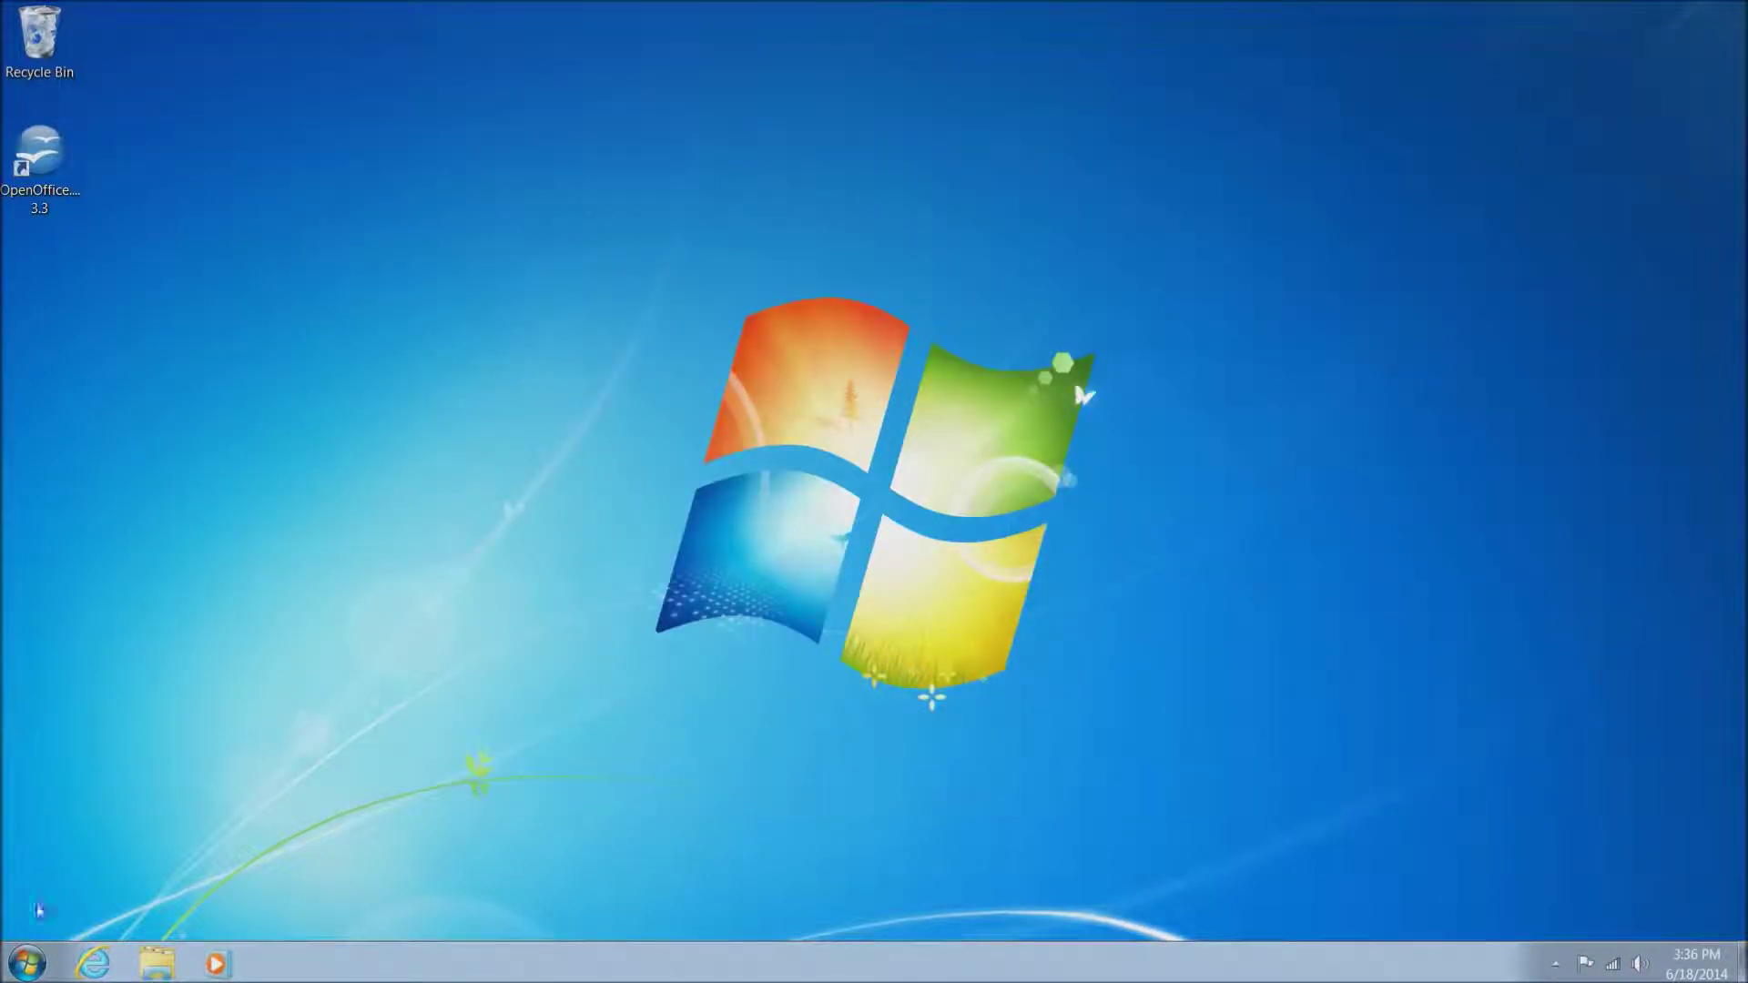
{"action": "left_click", "coordinate": [27, 965]}
{"action": "mouse_move", "coordinate": [390, 907]}
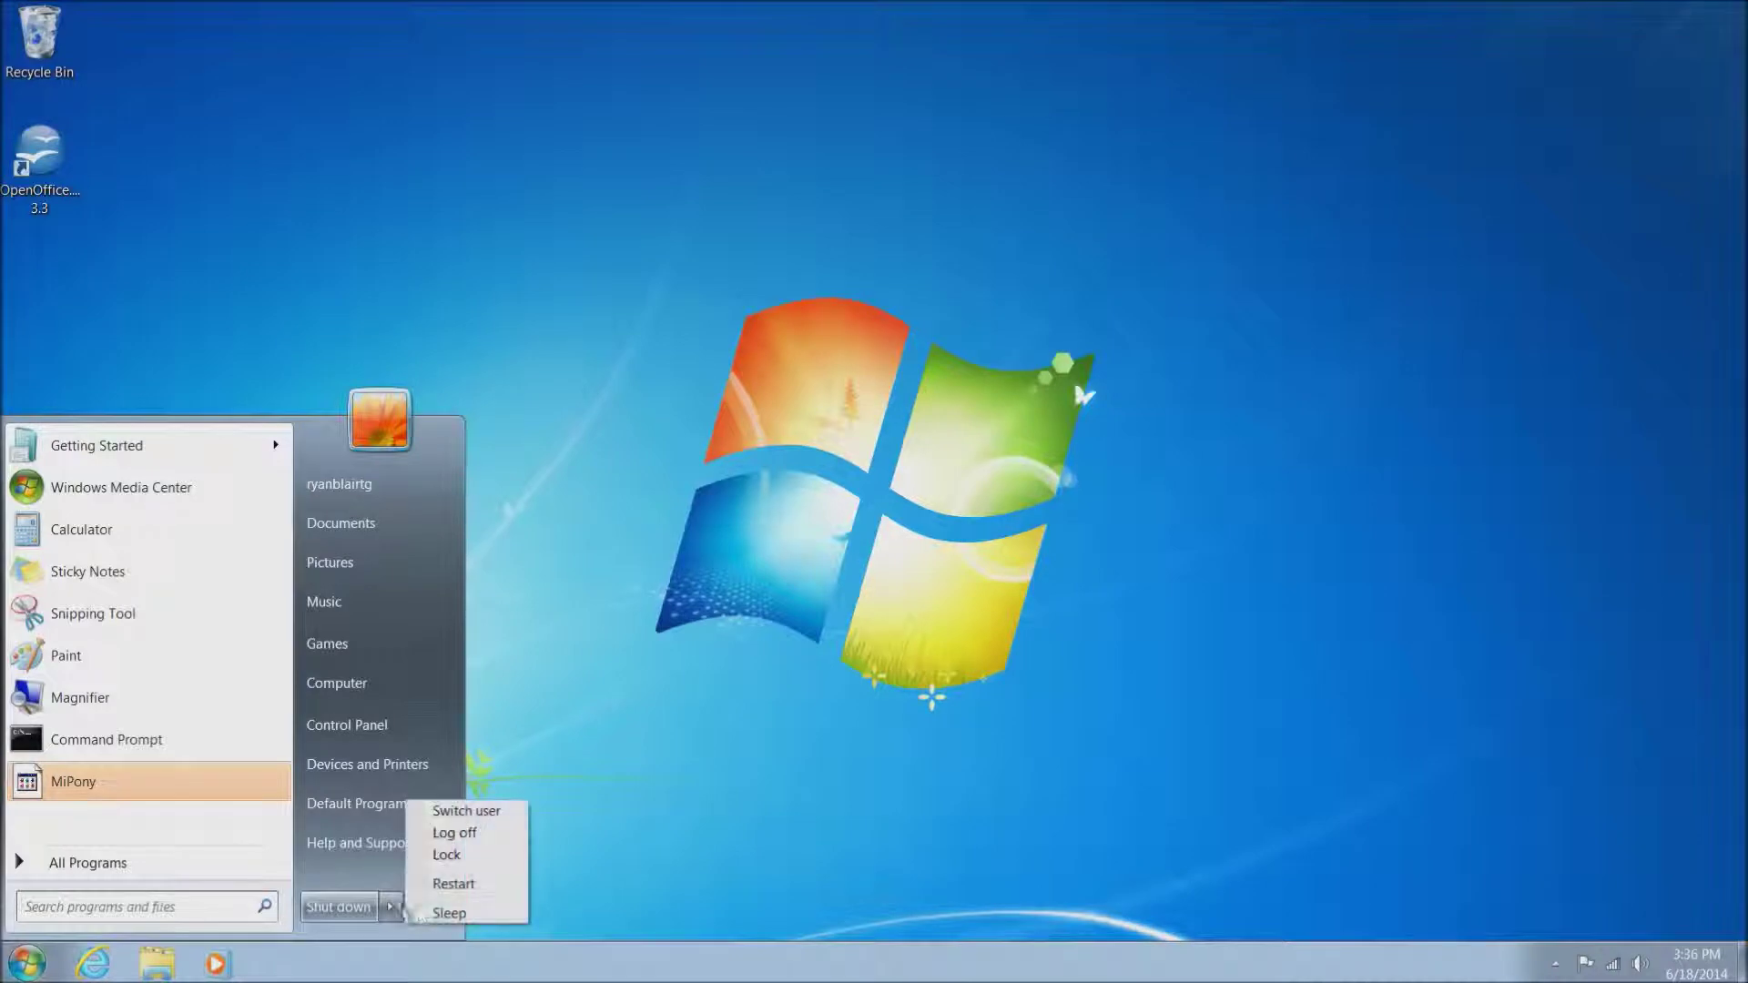
{"action": "left_click", "coordinate": [470, 885]}
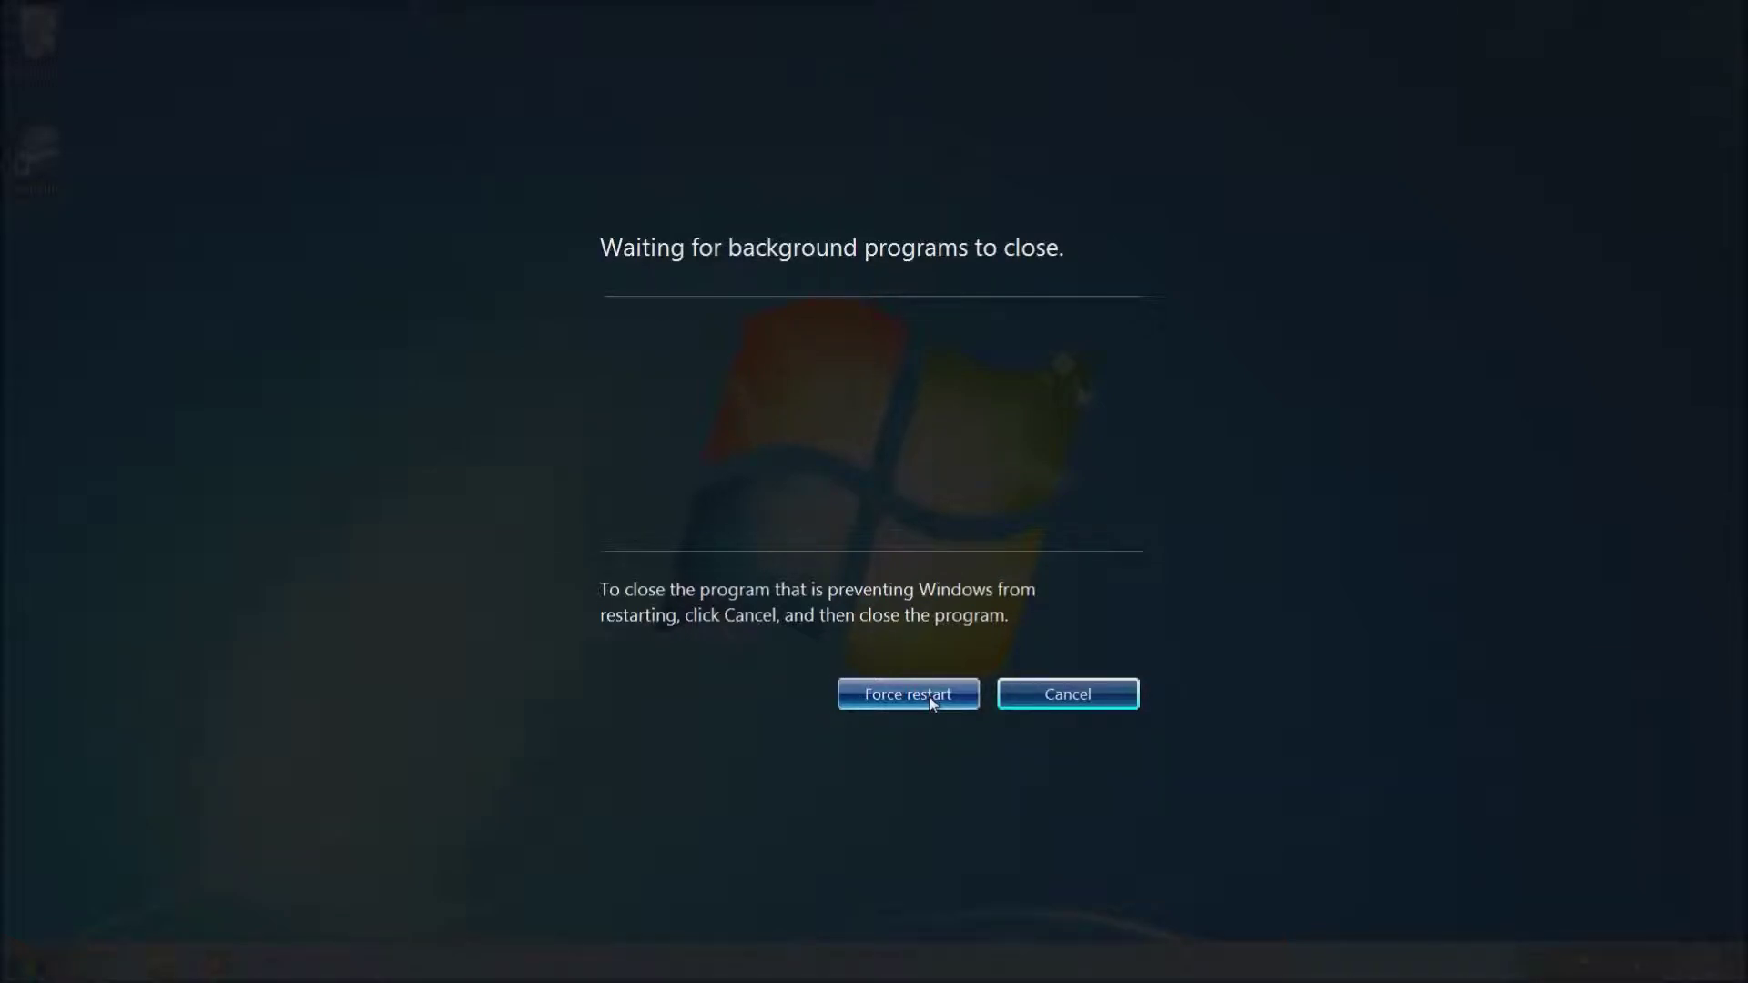
{"action": "left_click", "coordinate": [930, 702]}
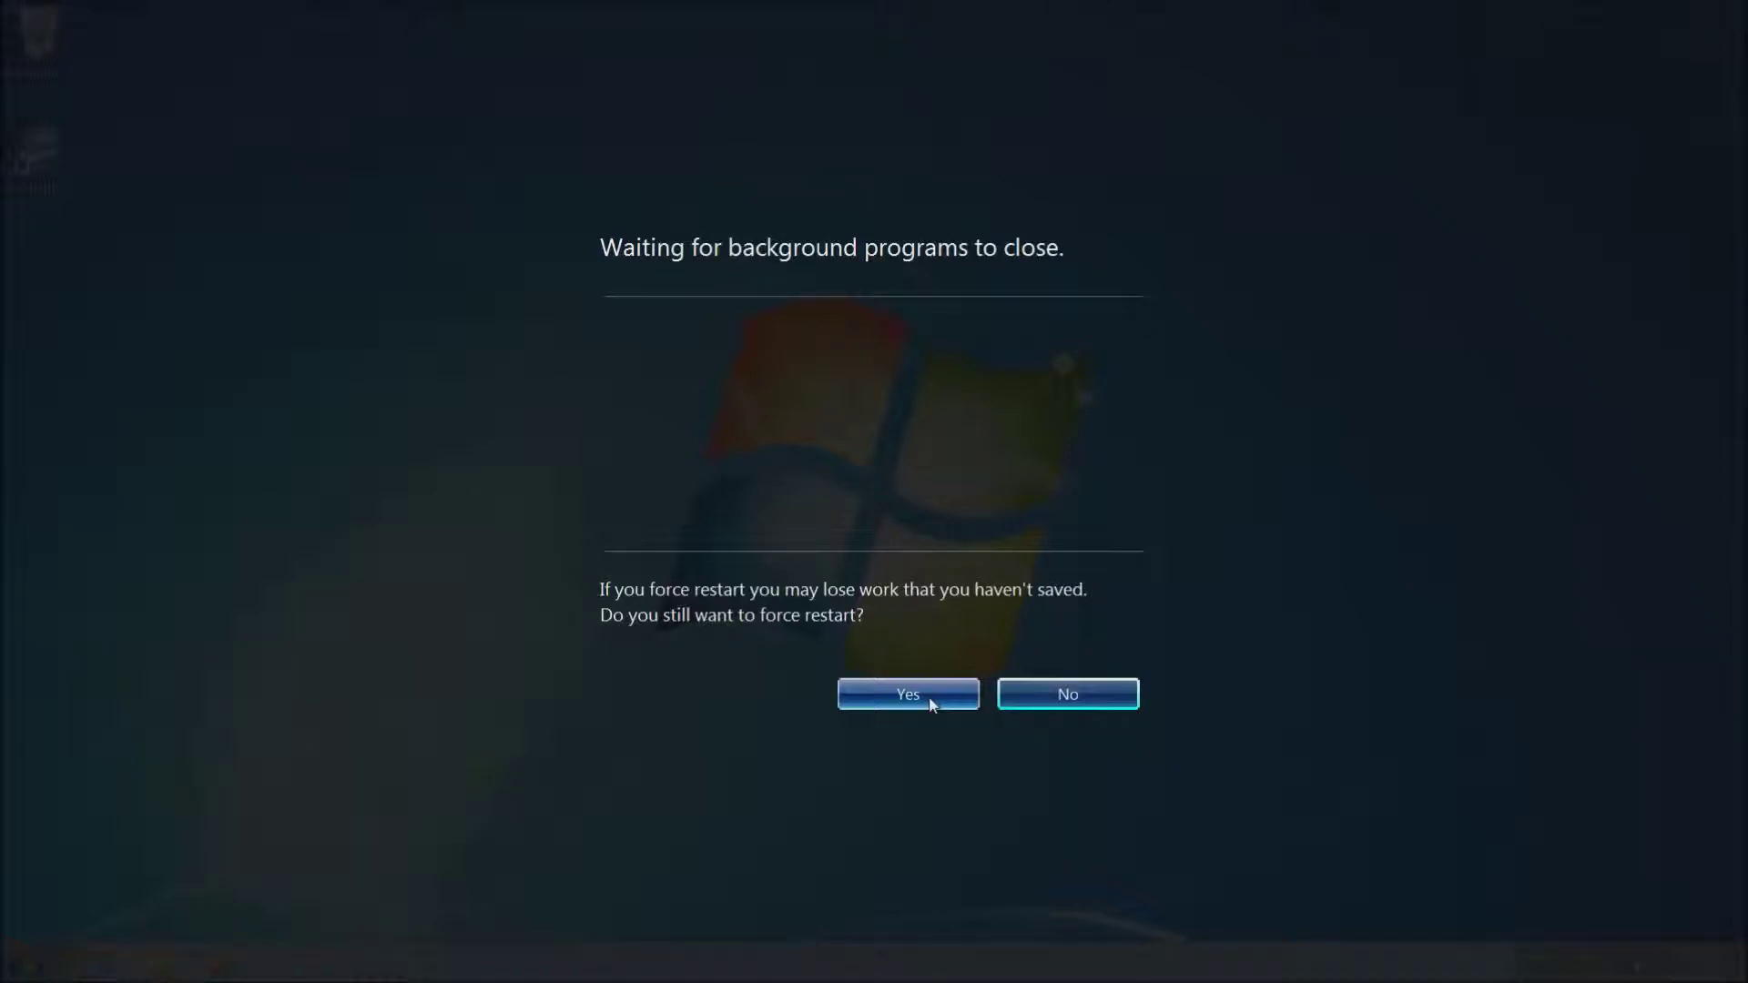
Step: Confirm the forced restart so Windows reboots back to the desktop
{"action": "left_click", "coordinate": [930, 702]}
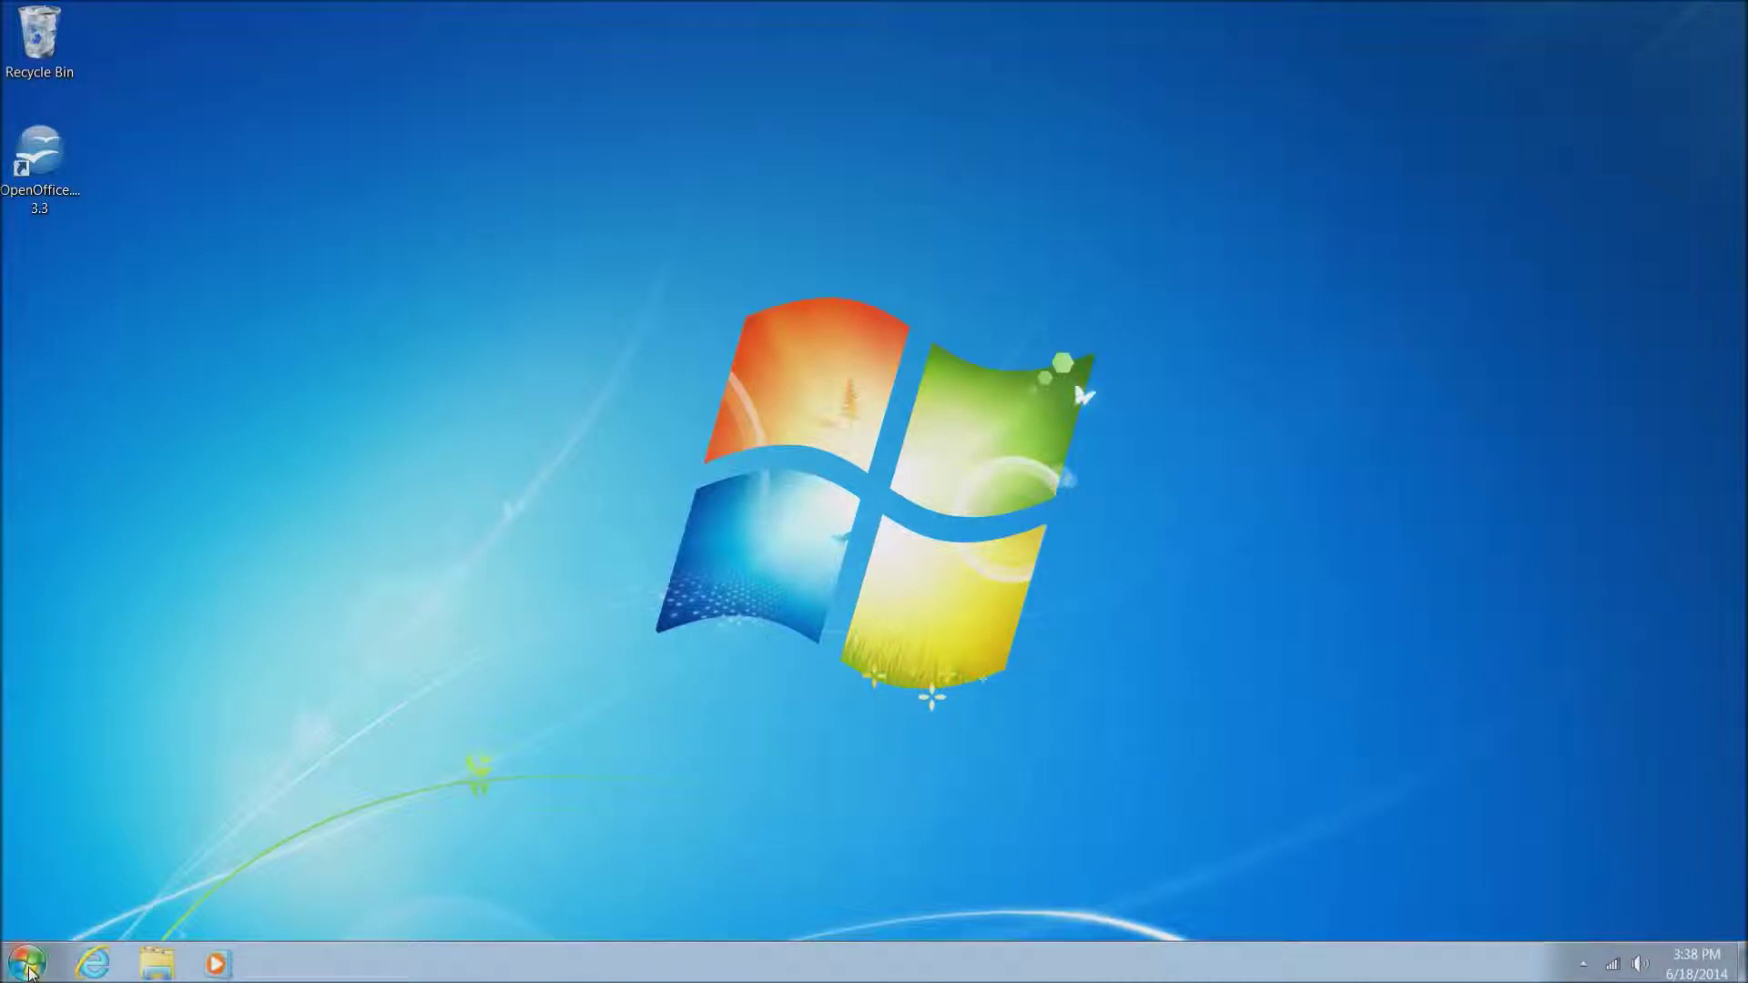
Step: Reopen Internet Explorer on MSN and enter 'malwarebytes' in the Bing search box
{"action": "left_click", "coordinate": [91, 967]}
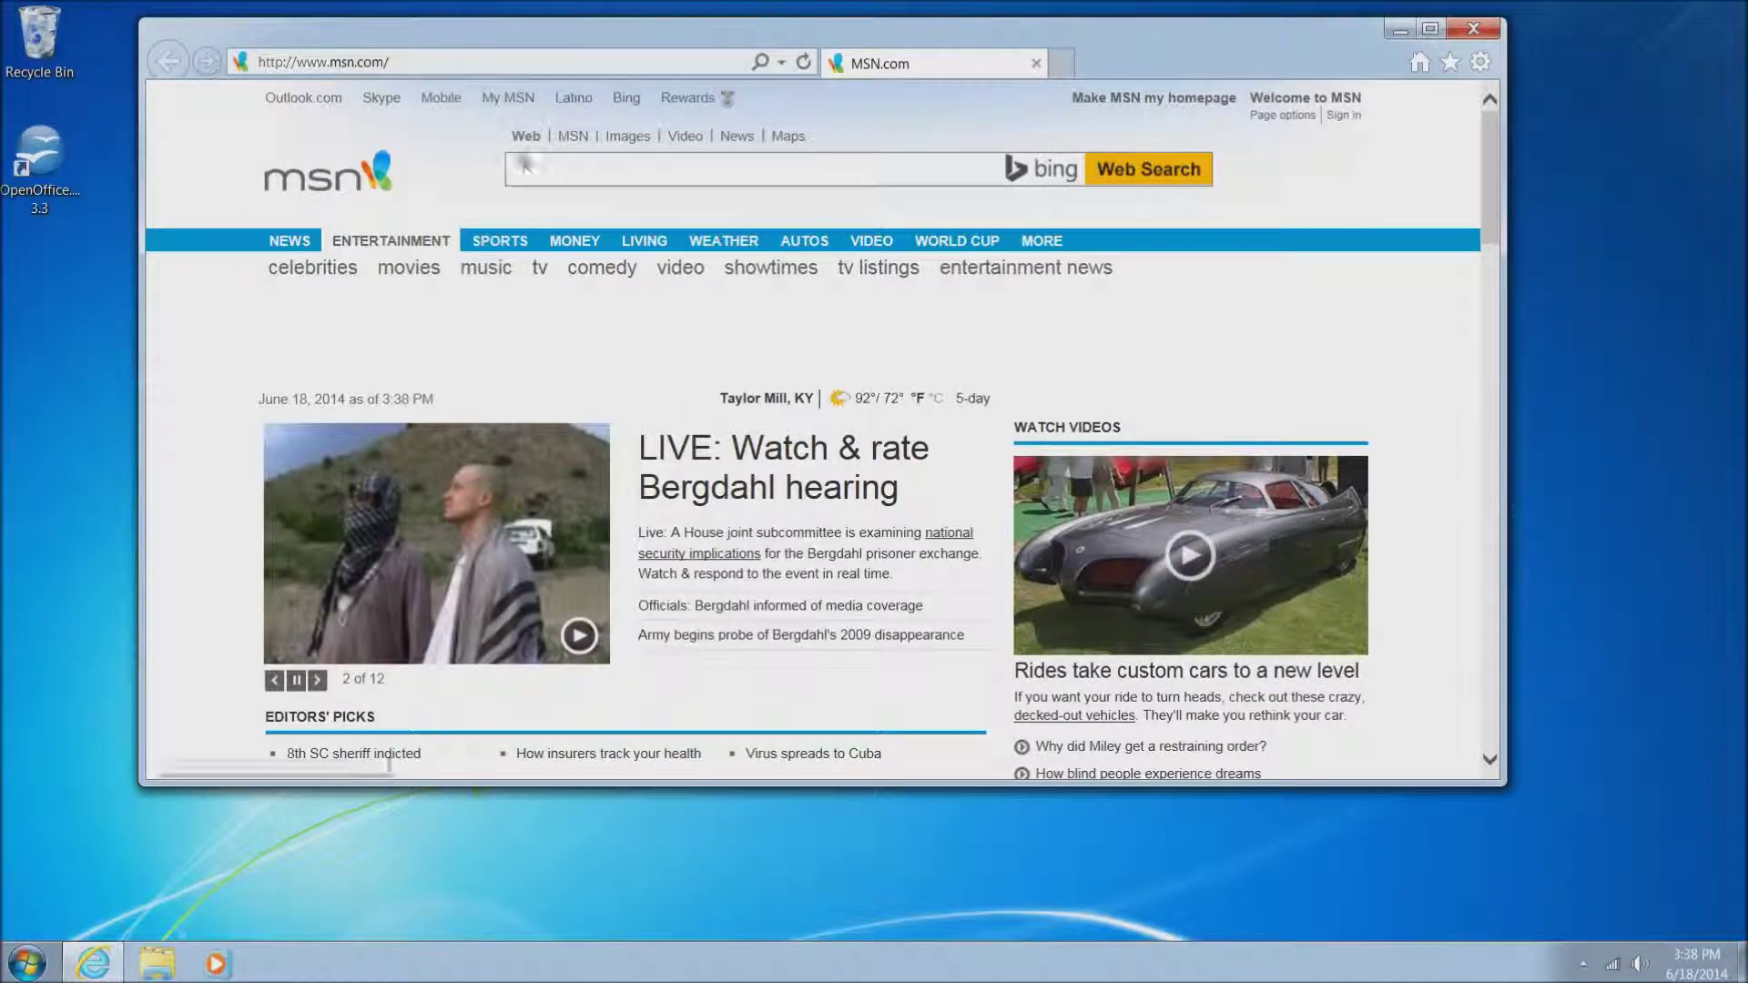
{"action": "left_click", "coordinate": [526, 167]}
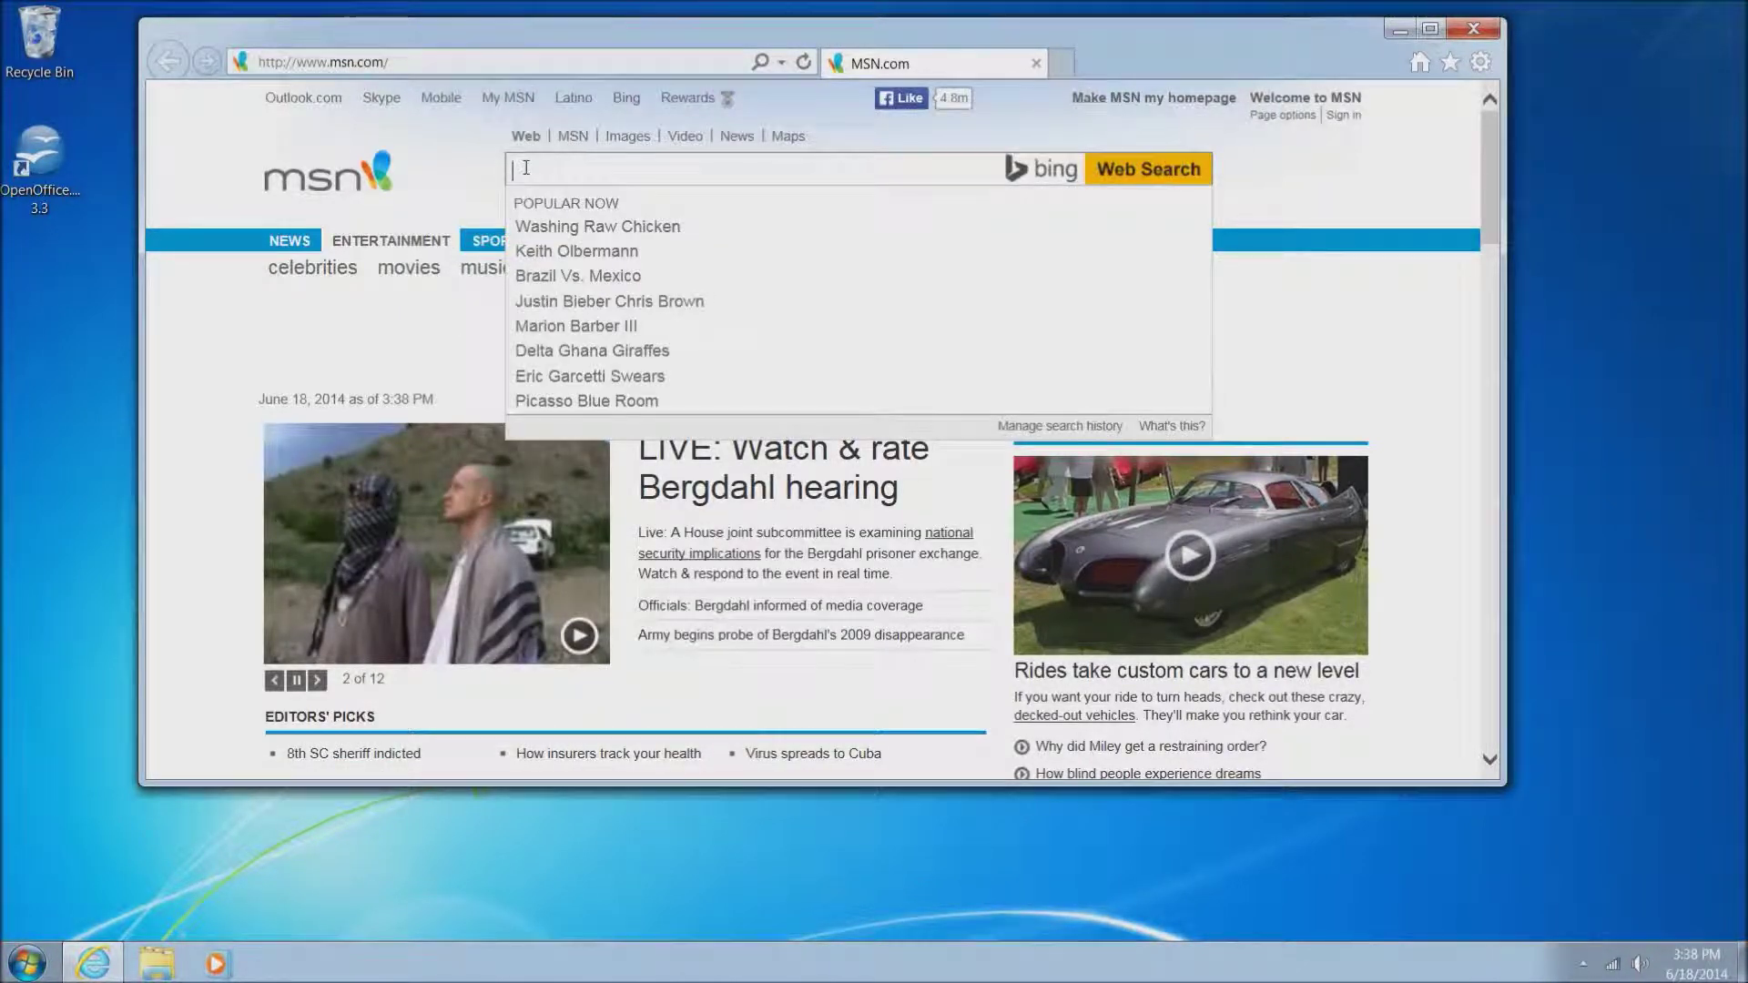
{"action": "type", "text": "malwareb"}
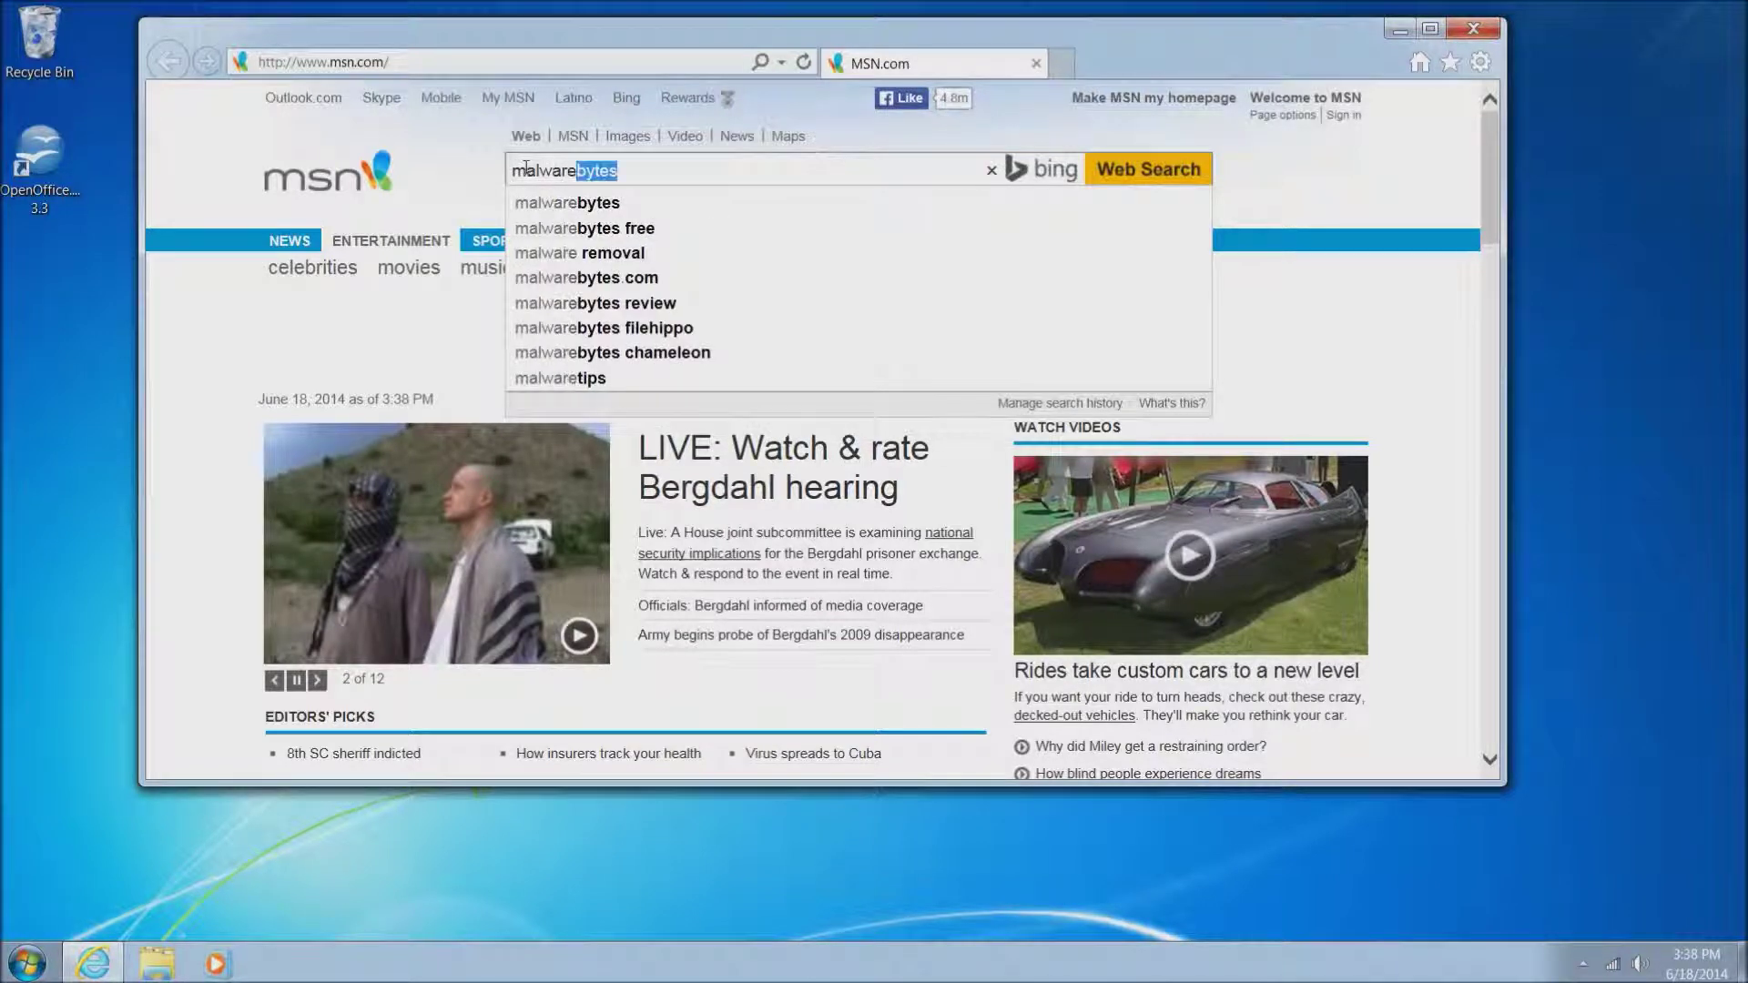
{"action": "type", "text": "ytes"}
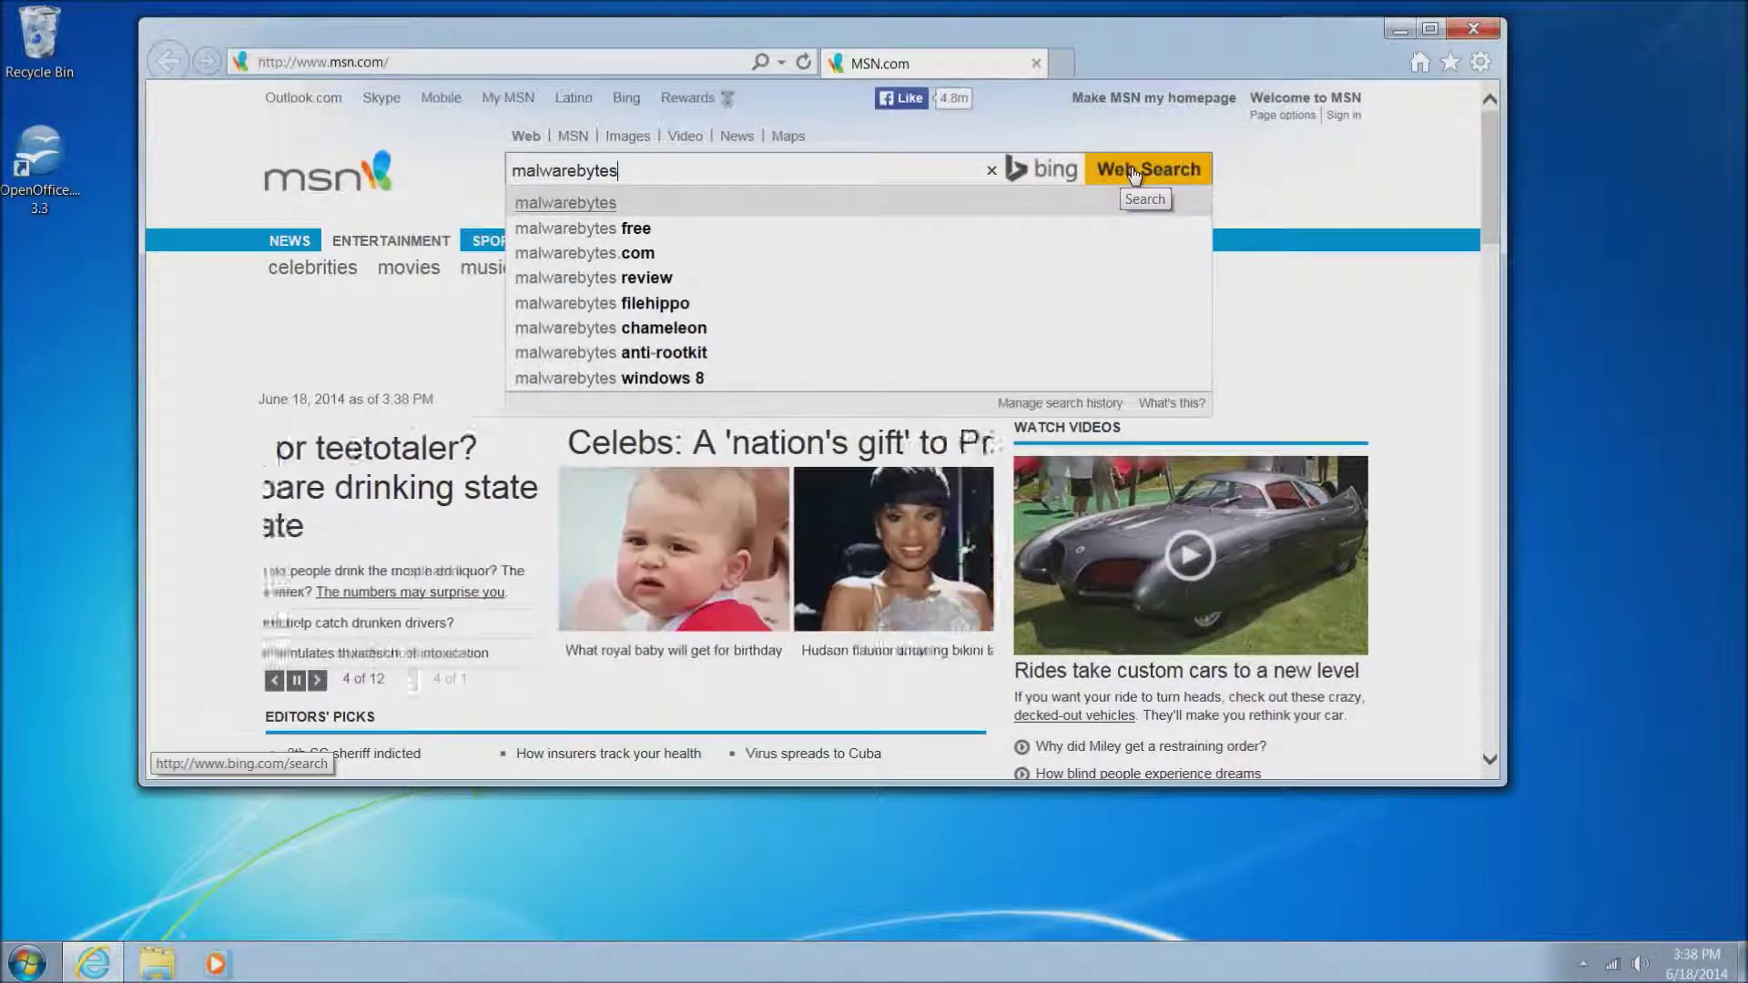
Step: Run the Bing web search for 'malwarebytes'
{"action": "left_click", "coordinate": [1134, 173]}
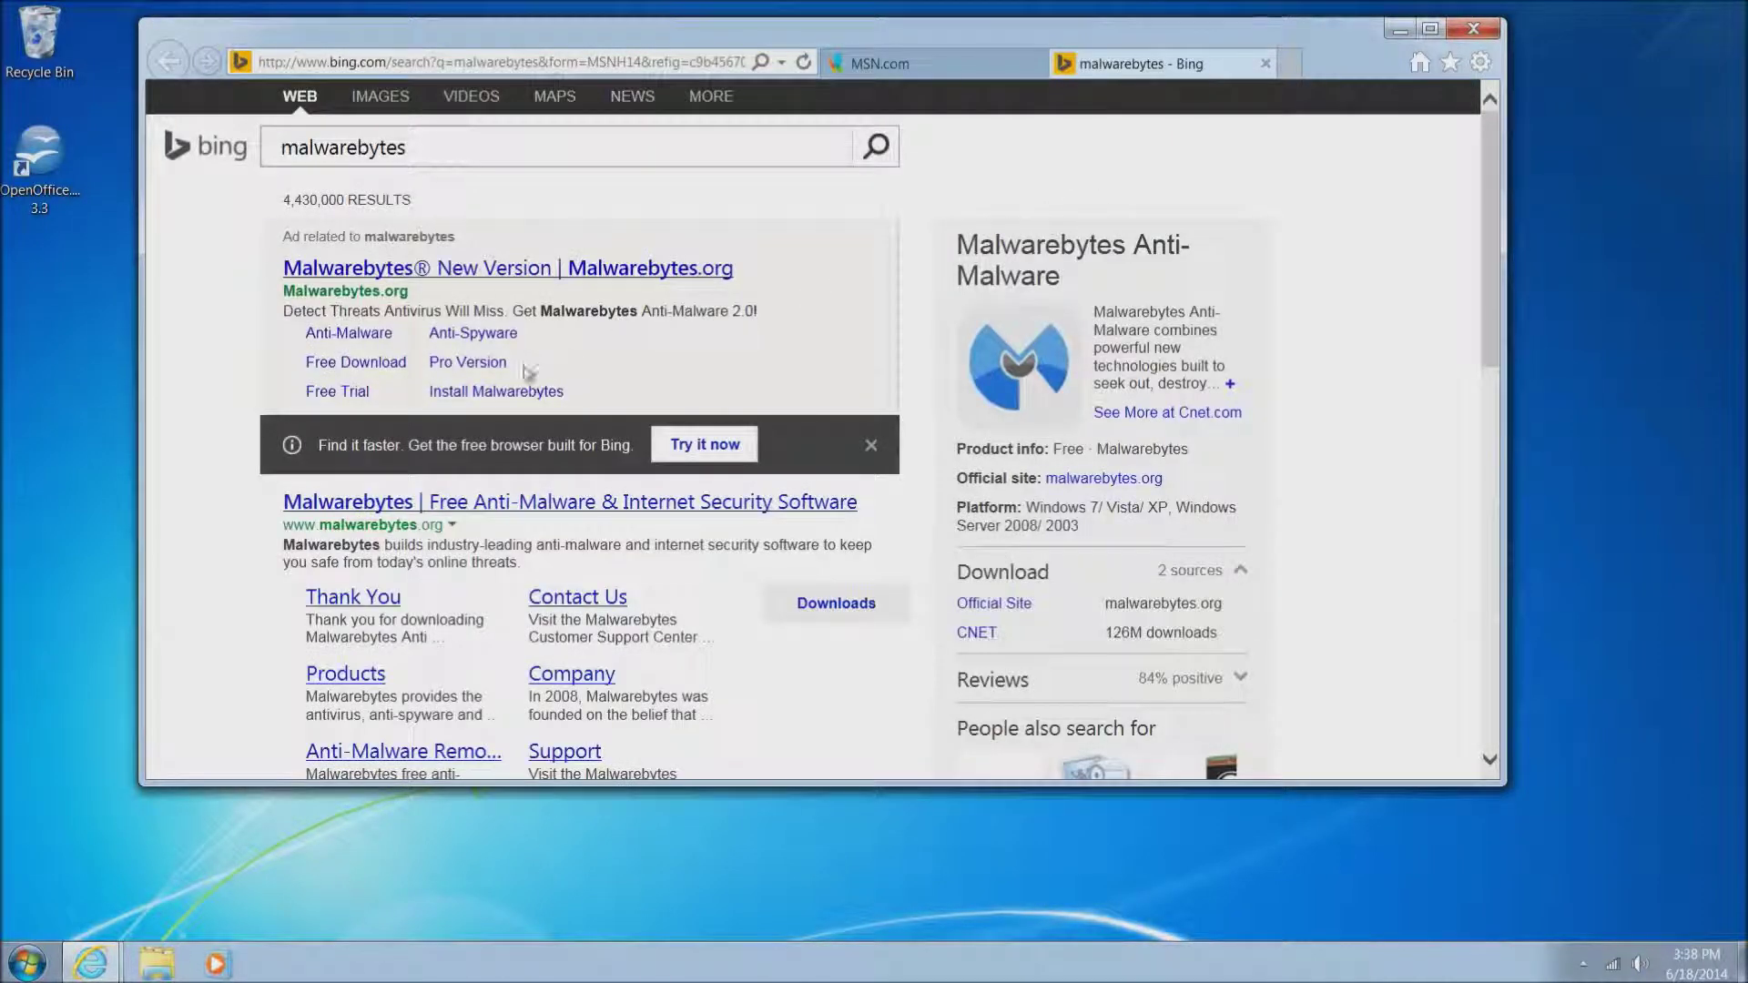
Step: Open malwarebytes.org from the results and start the free version download of mbam-setup-2.0.2.1012.exe
{"action": "left_click", "coordinate": [475, 503]}
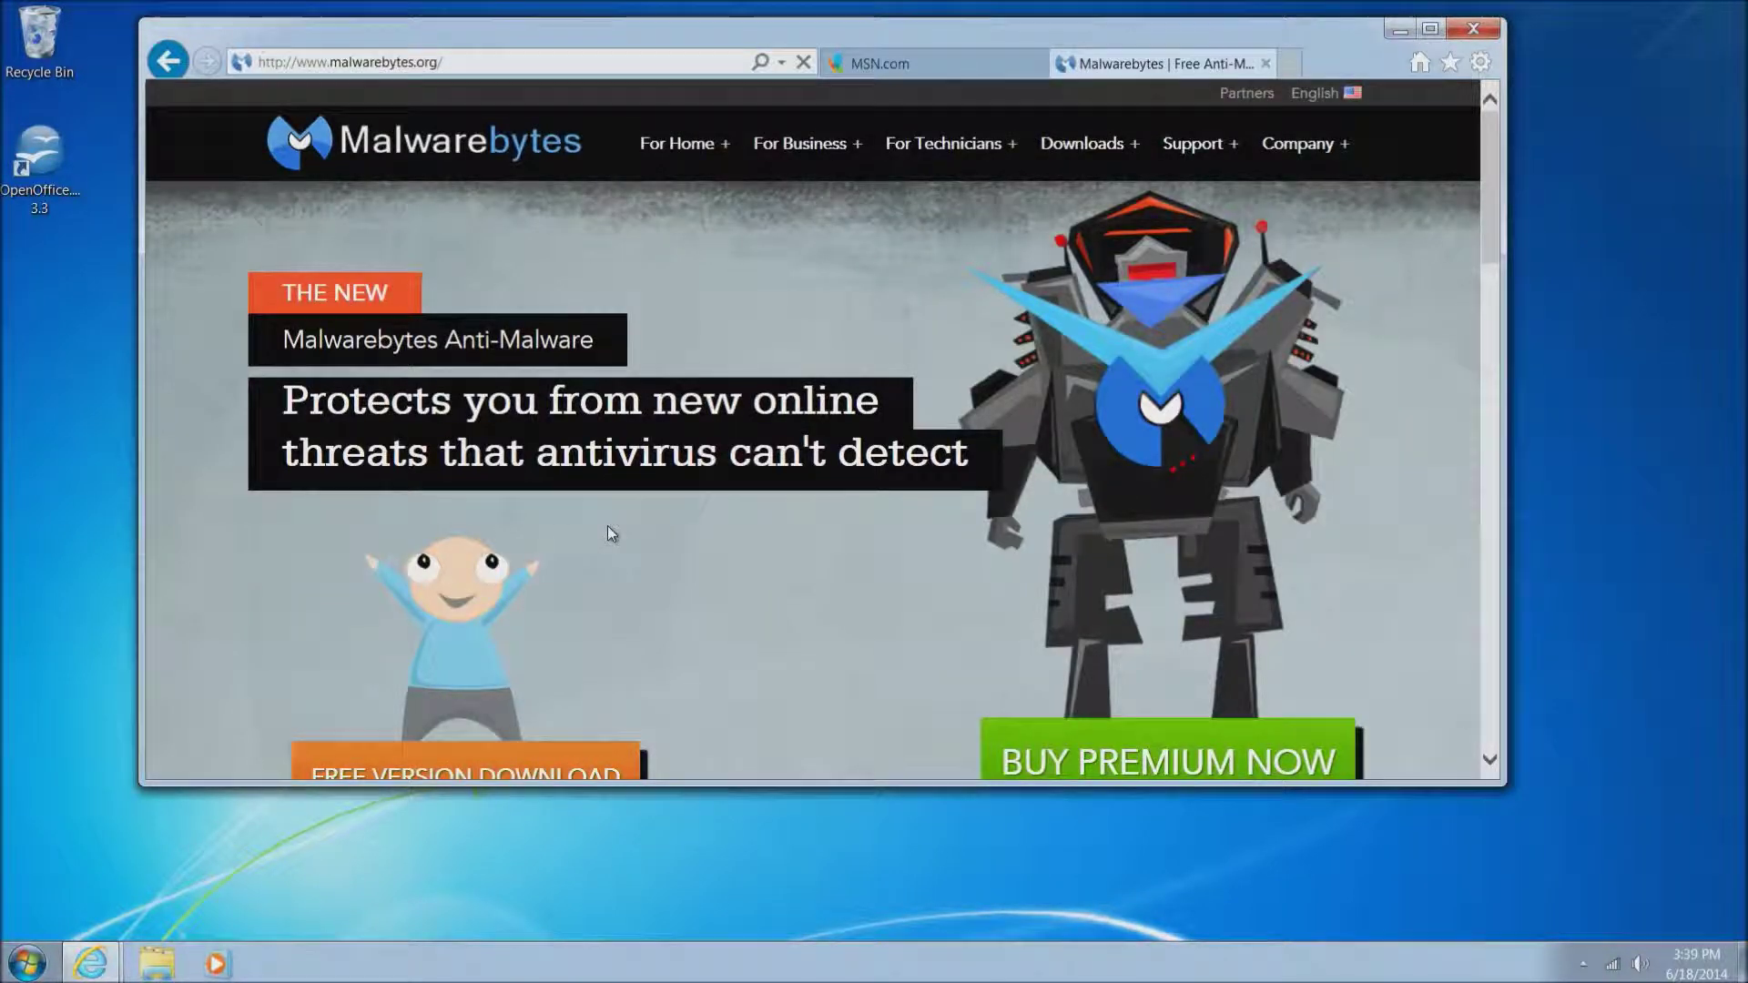
{"action": "scroll", "coordinate": [1329, 385], "scroll_direction": "down", "scroll_amount": 1}
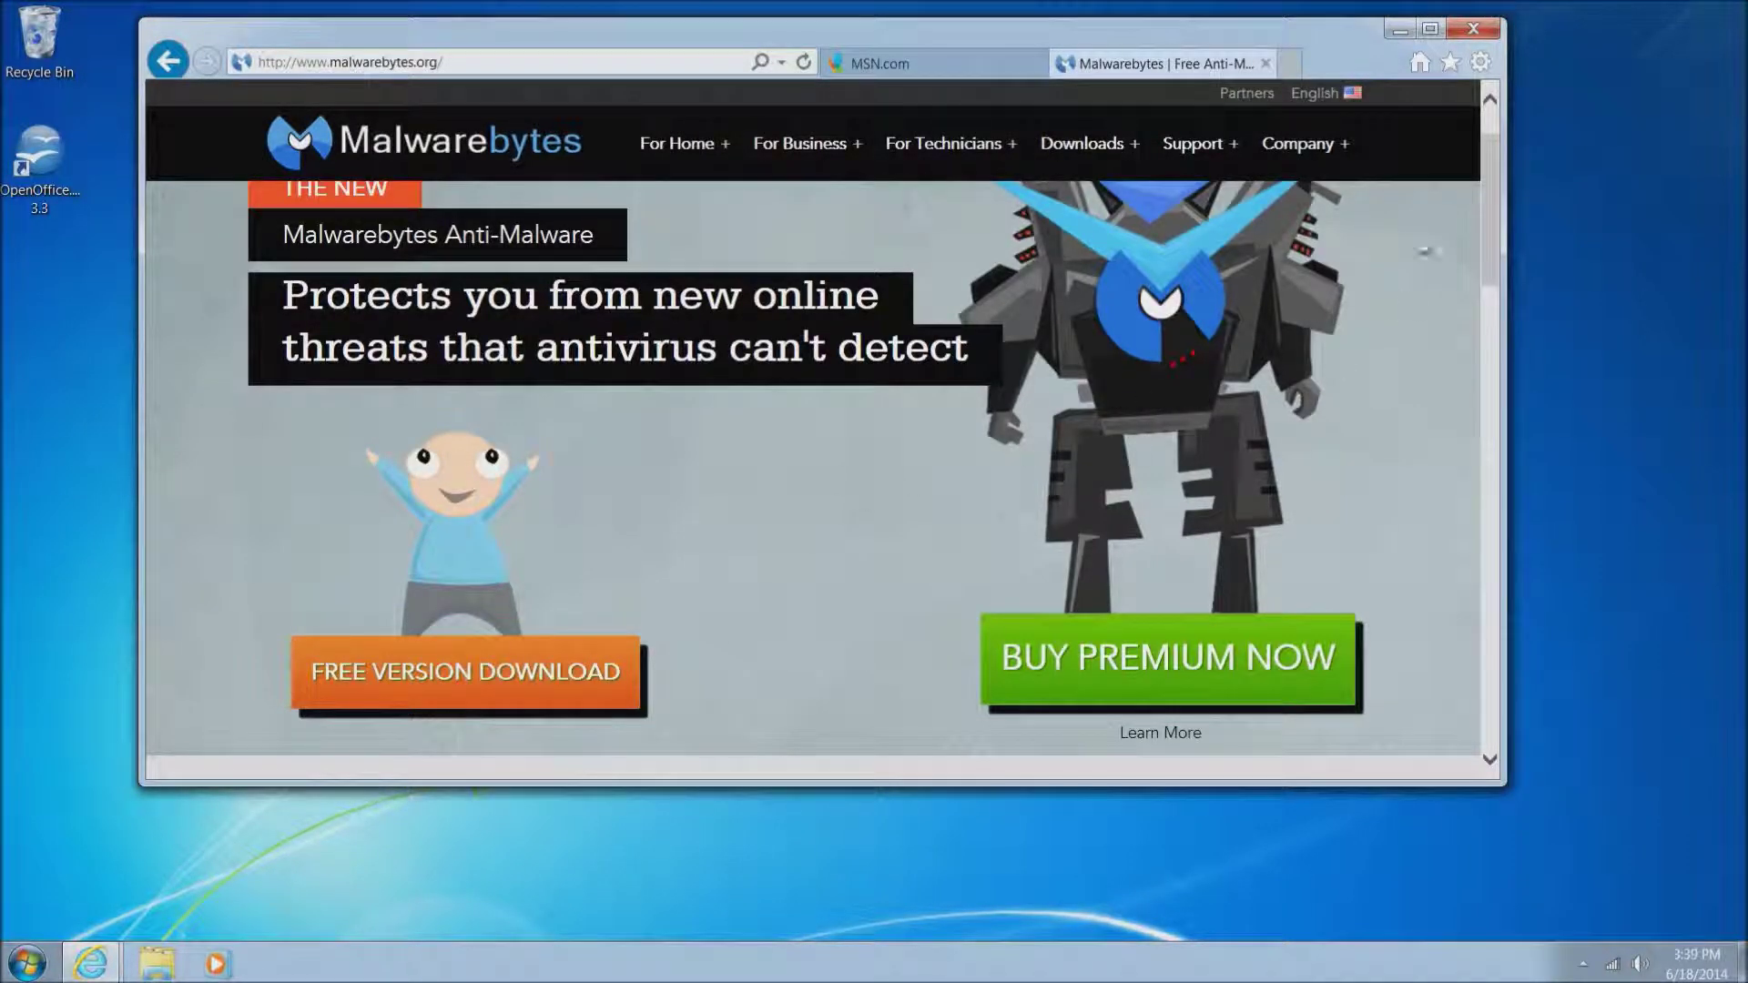
{"action": "left_click_drag", "start_coordinate": [959, 785], "coordinate": [946, 933]}
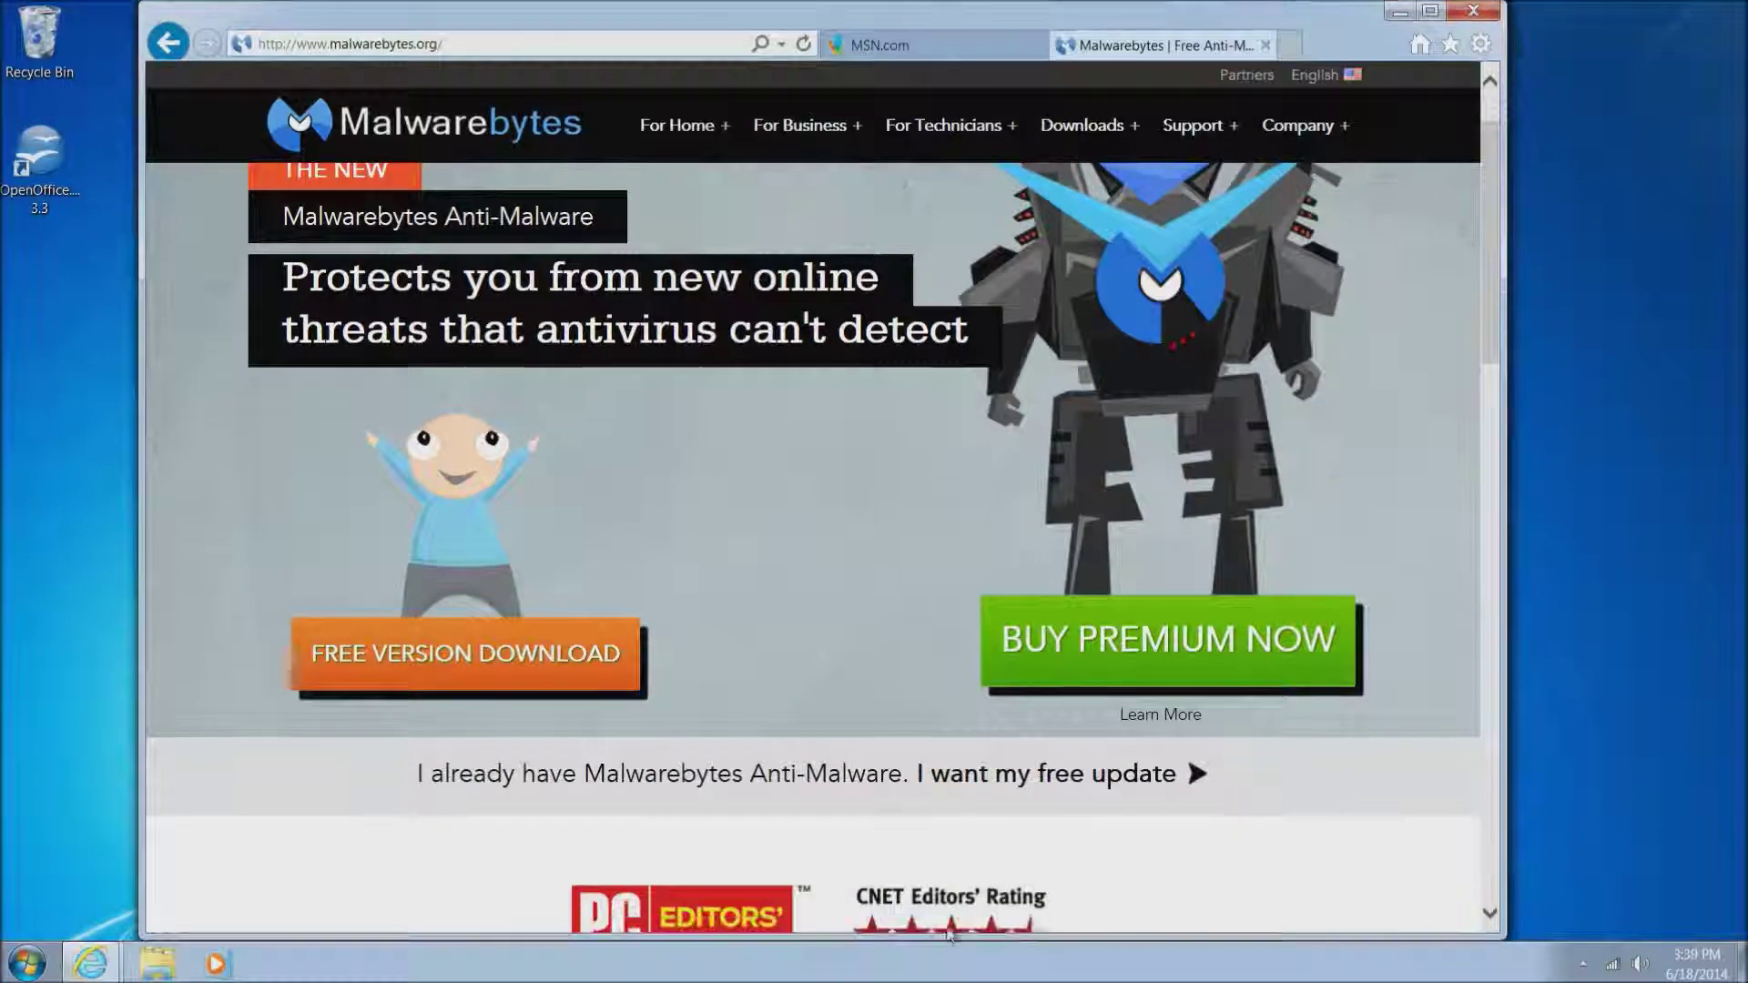
{"action": "left_click", "coordinate": [474, 662]}
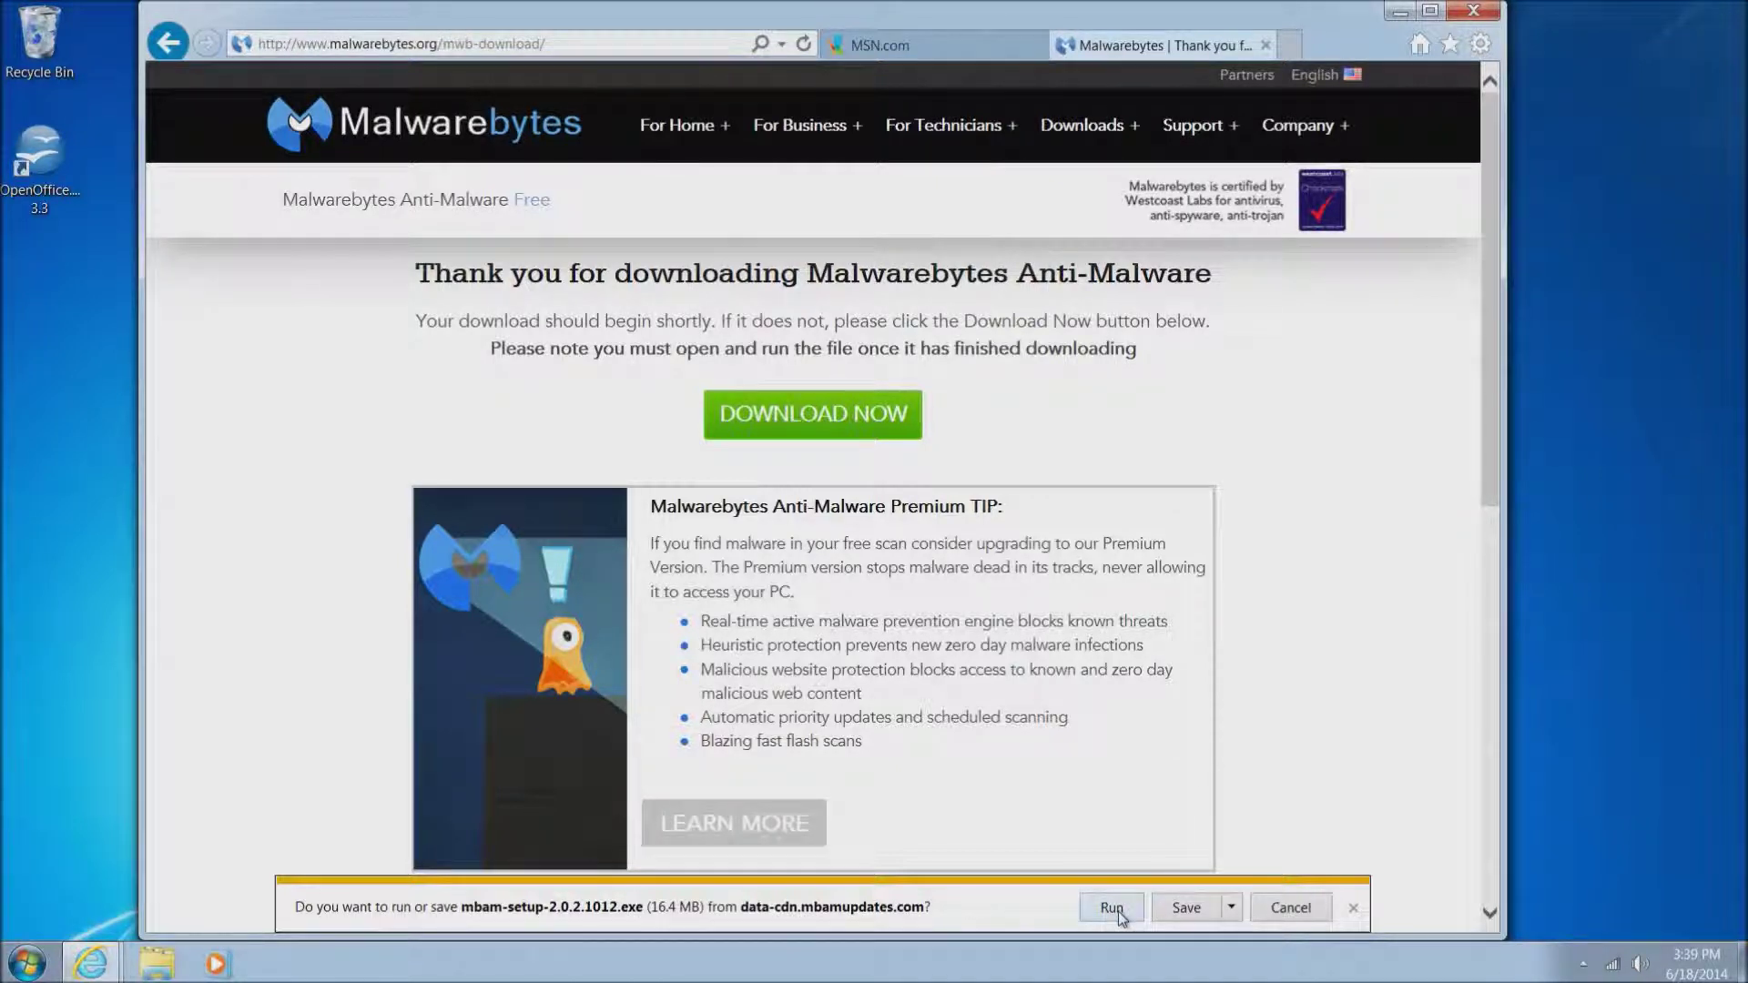
Step: Run the downloaded Malwarebytes setup file and accept English as the setup language
{"action": "left_click", "coordinate": [1118, 910]}
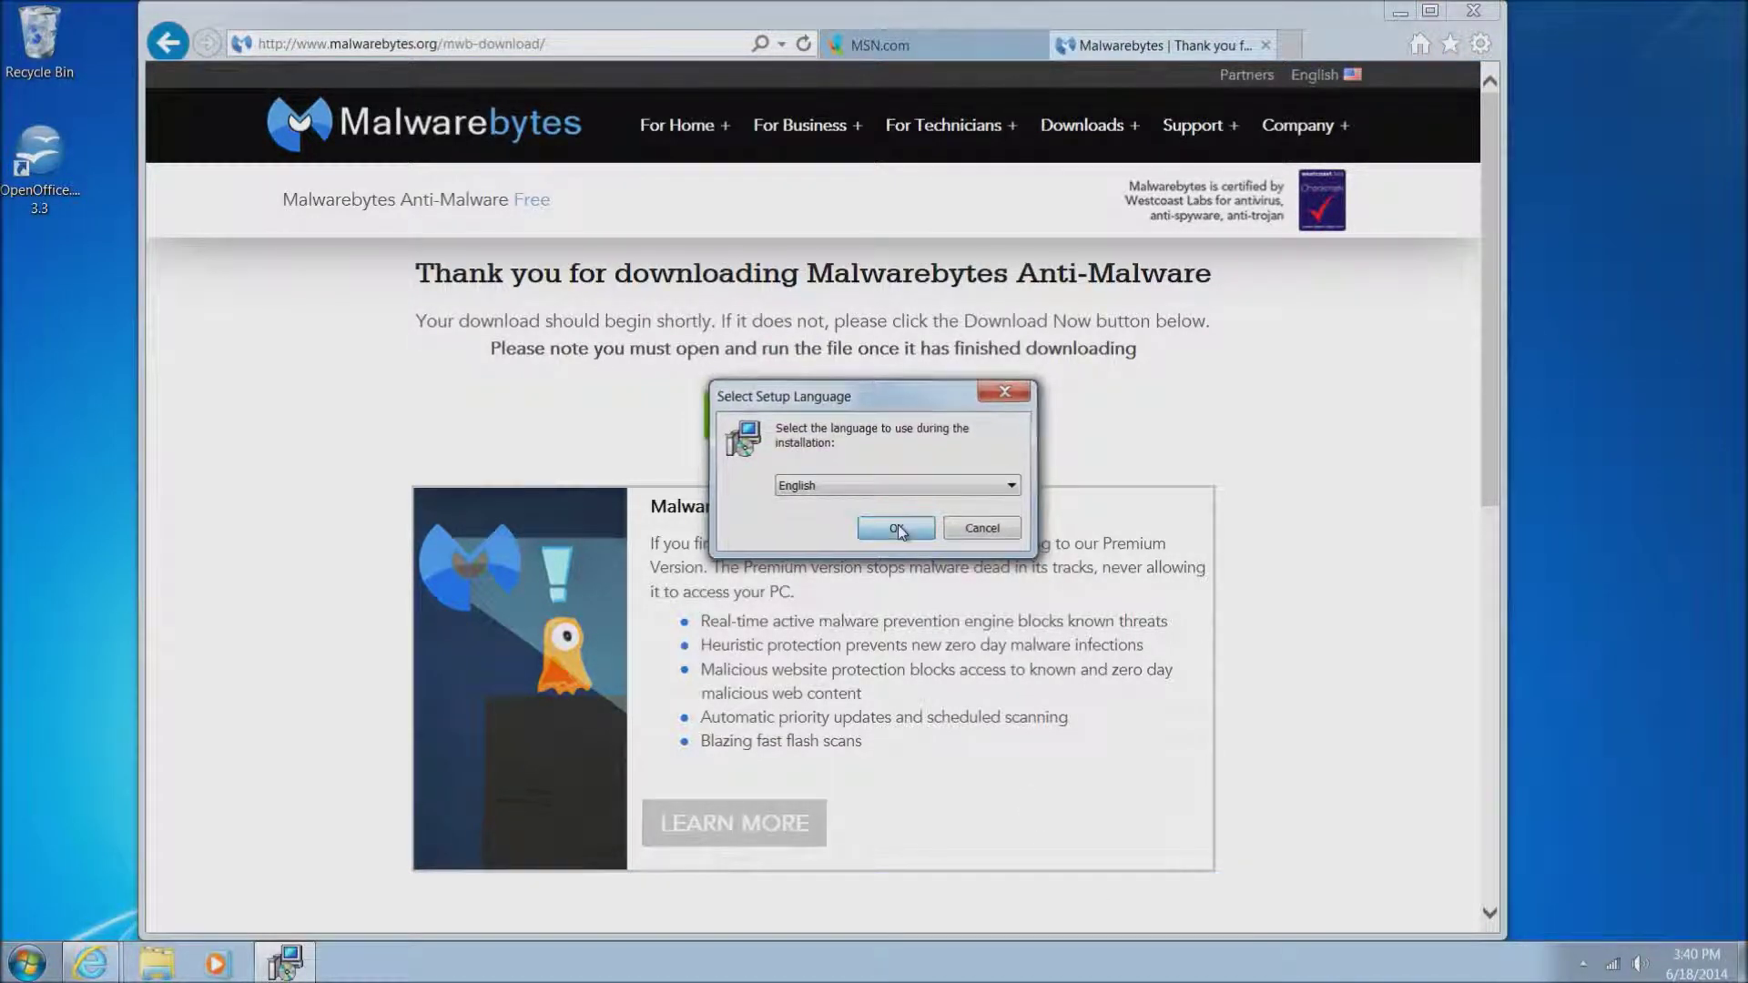
{"action": "left_click", "coordinate": [898, 526]}
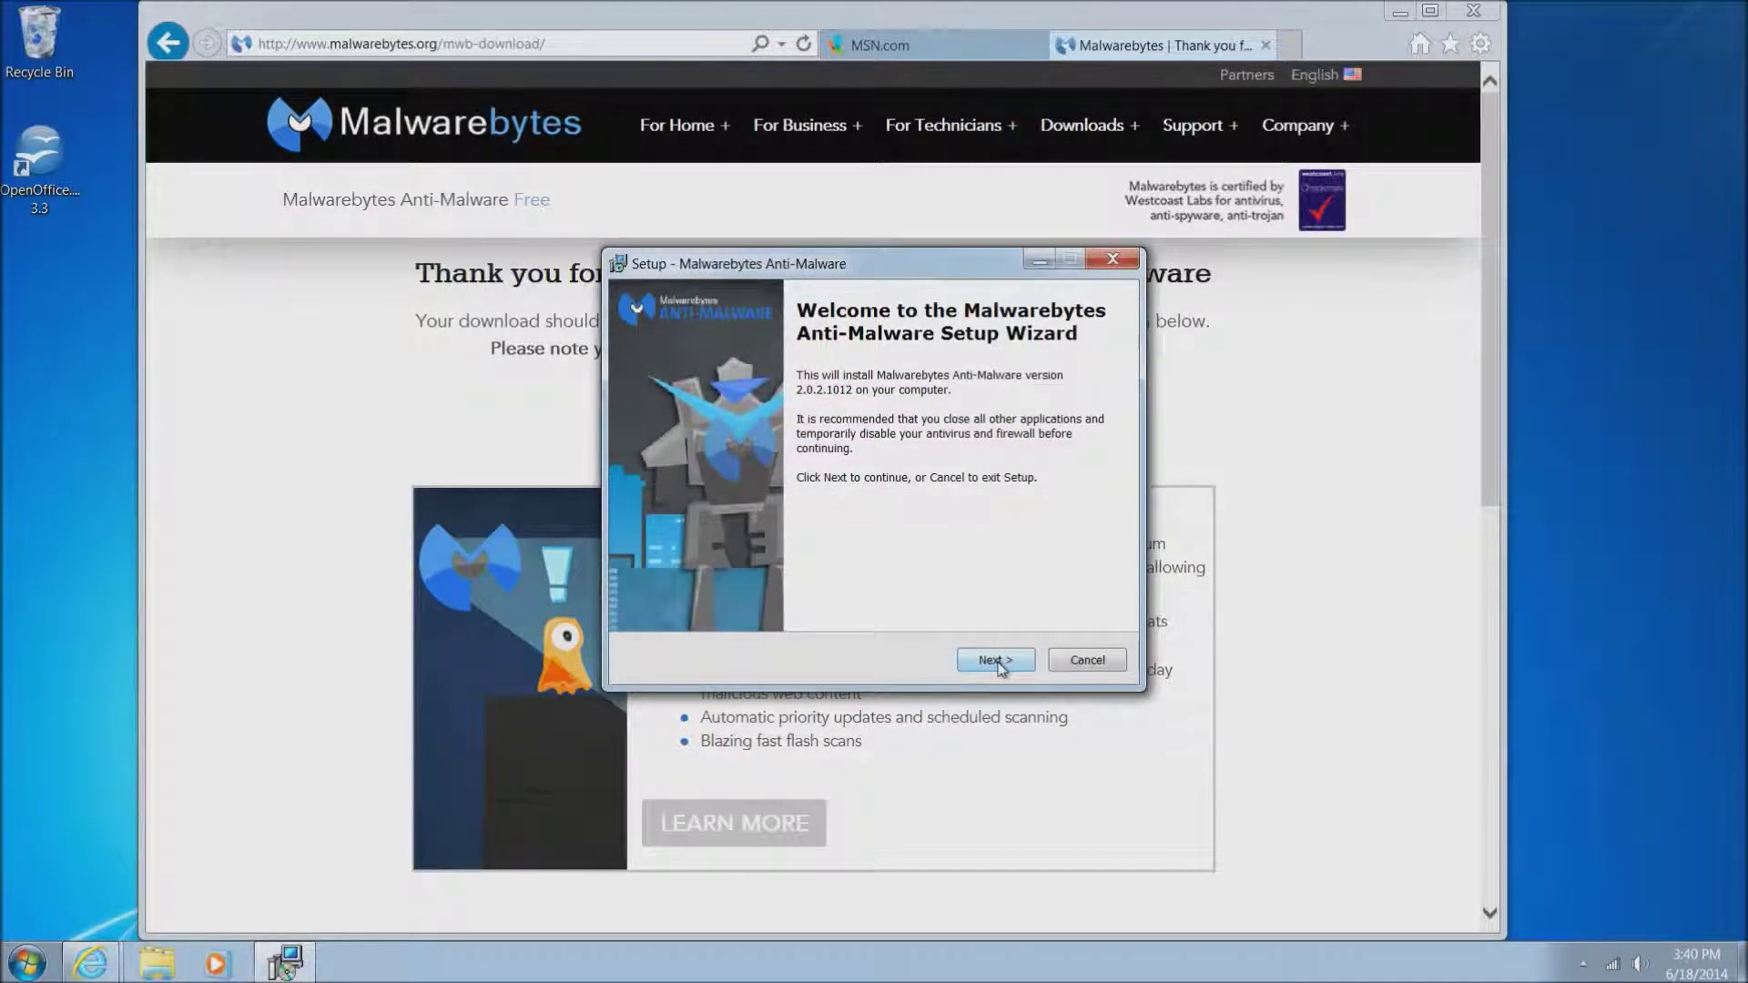
Step: Install Malwarebytes Anti-Malware, accepting the license, default folders and the desktop icon option
{"action": "left_click", "coordinate": [996, 661]}
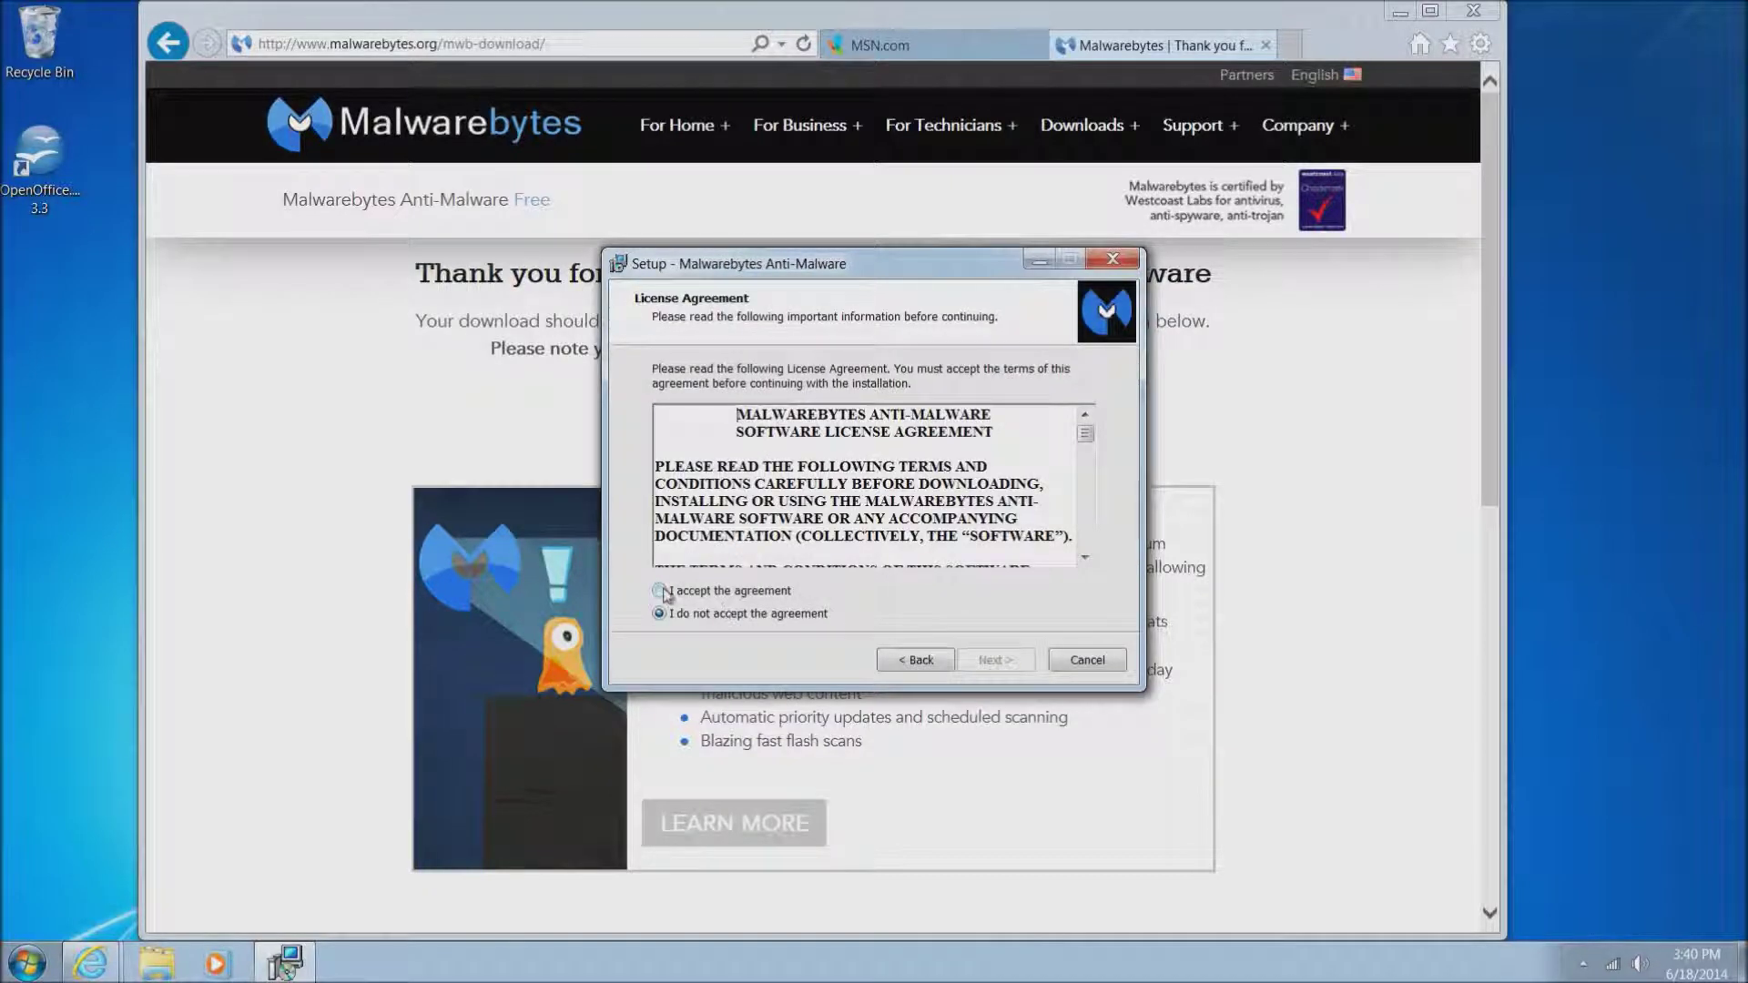
{"action": "left_click", "coordinate": [662, 592]}
{"action": "left_click", "coordinate": [999, 663]}
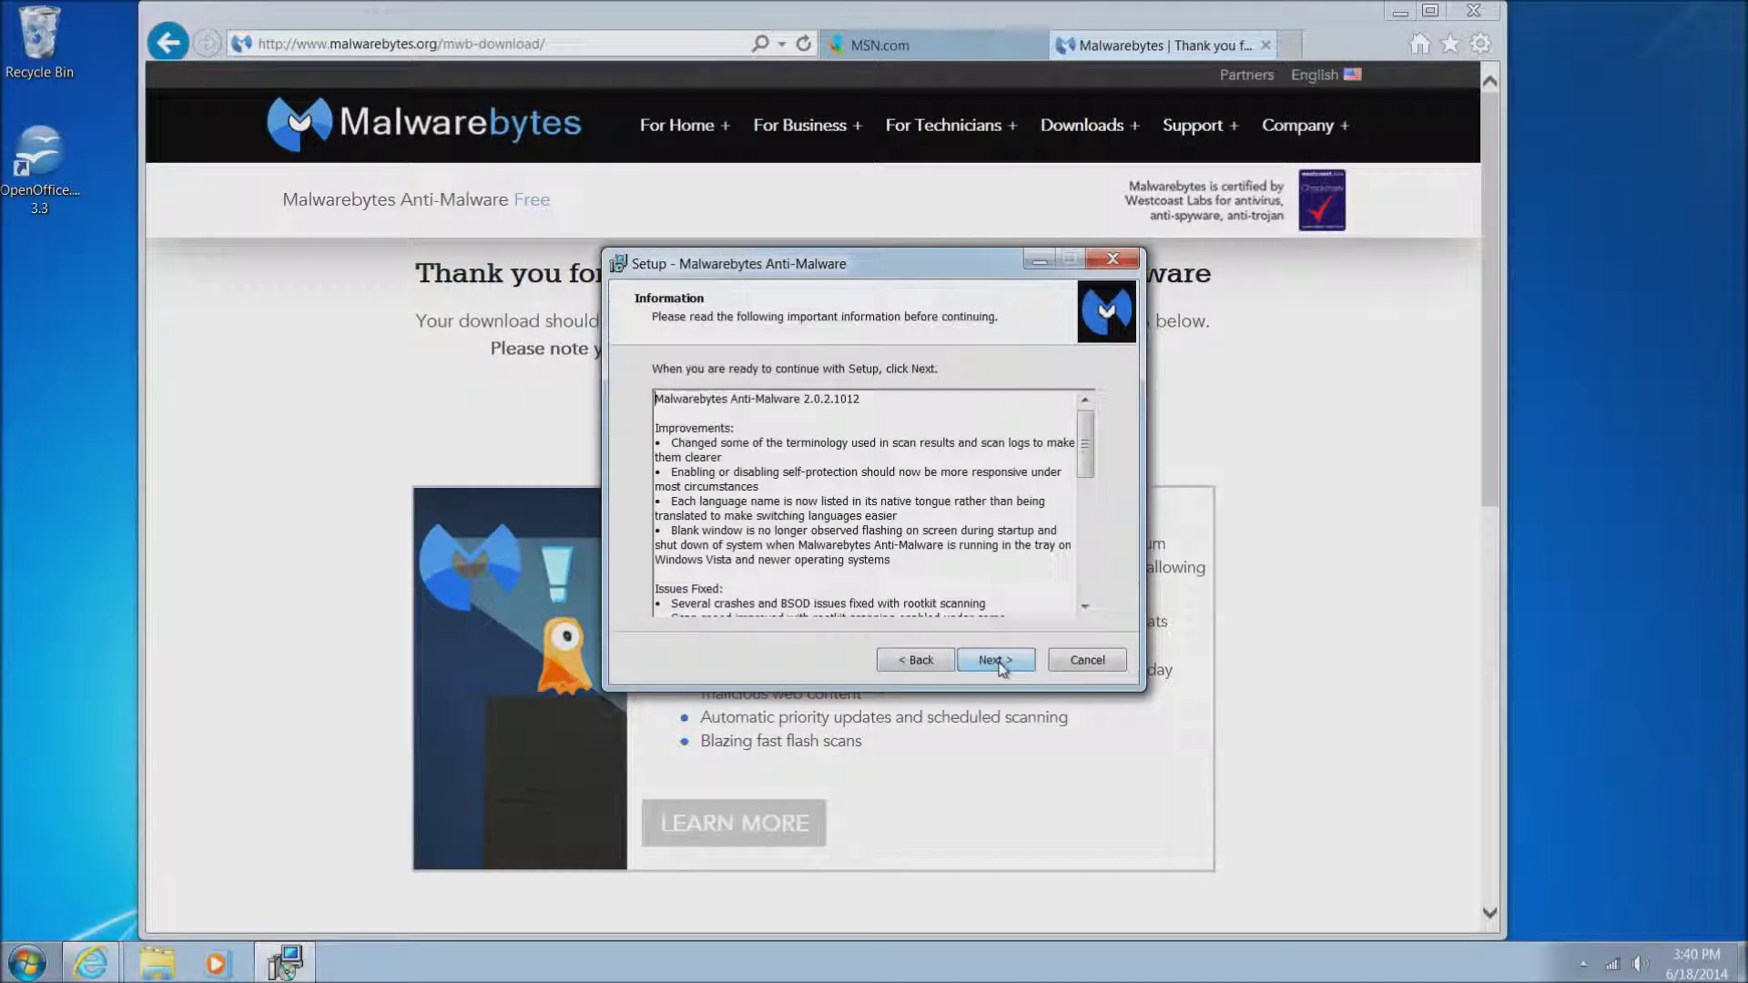
{"action": "left_click", "coordinate": [999, 662]}
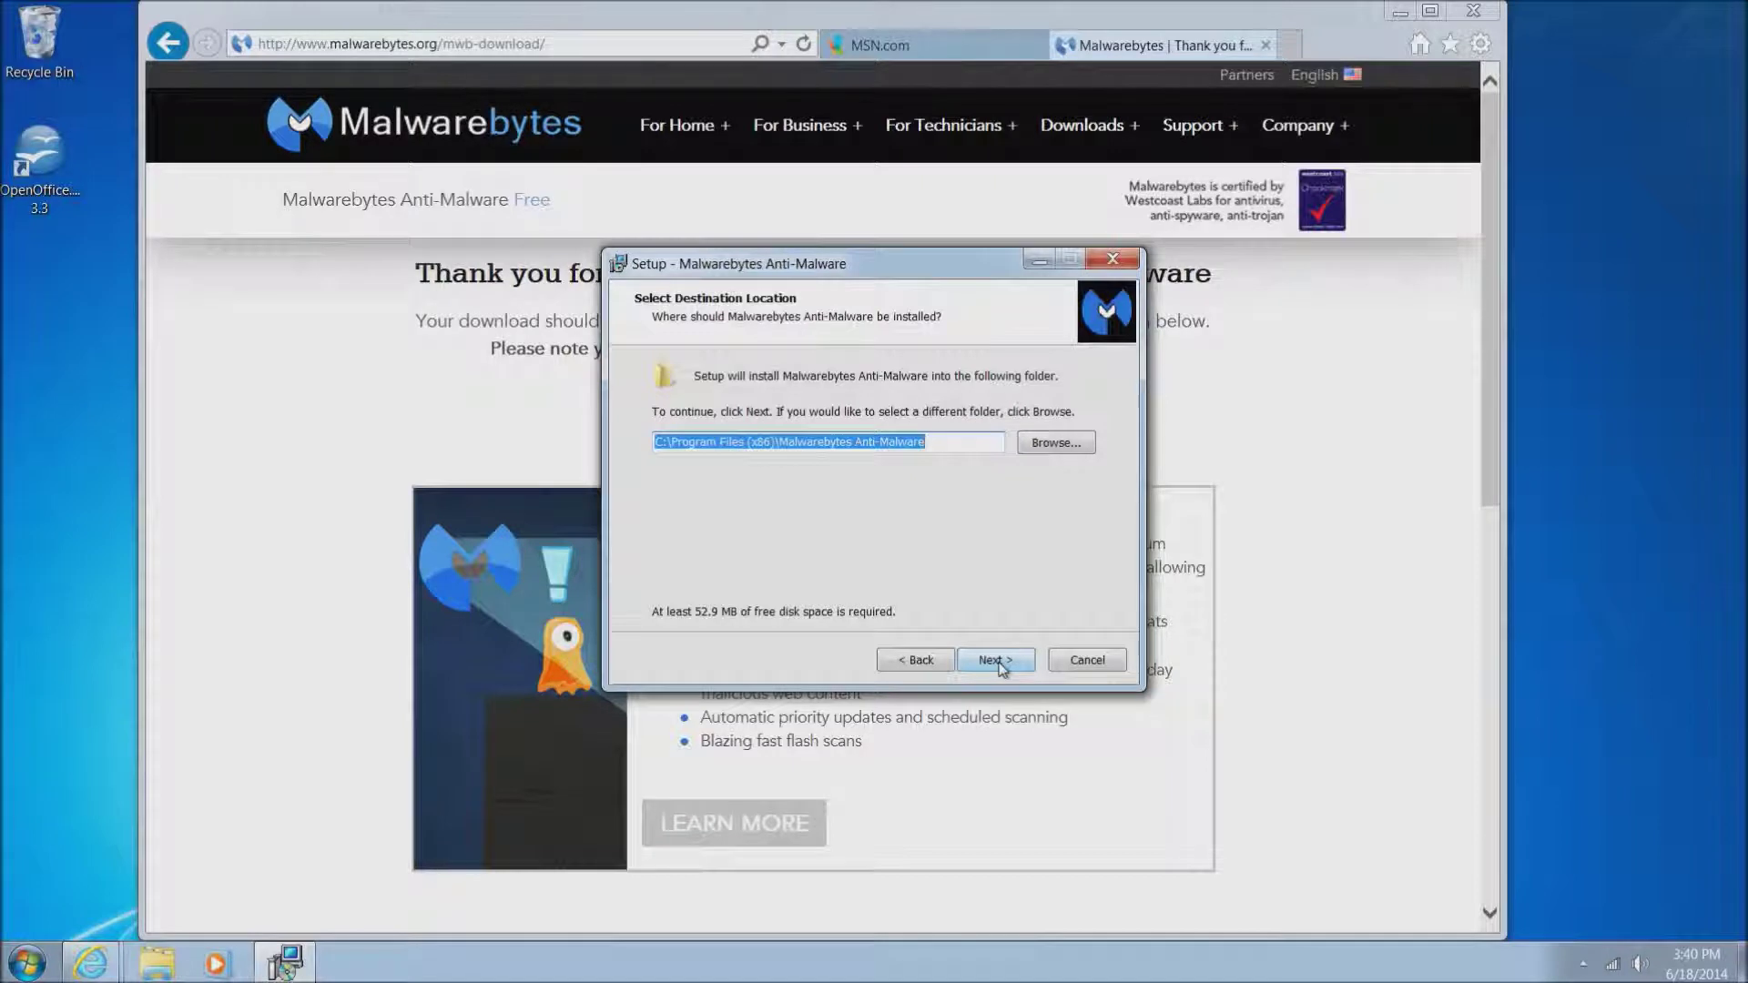
{"action": "left_click", "coordinate": [998, 661]}
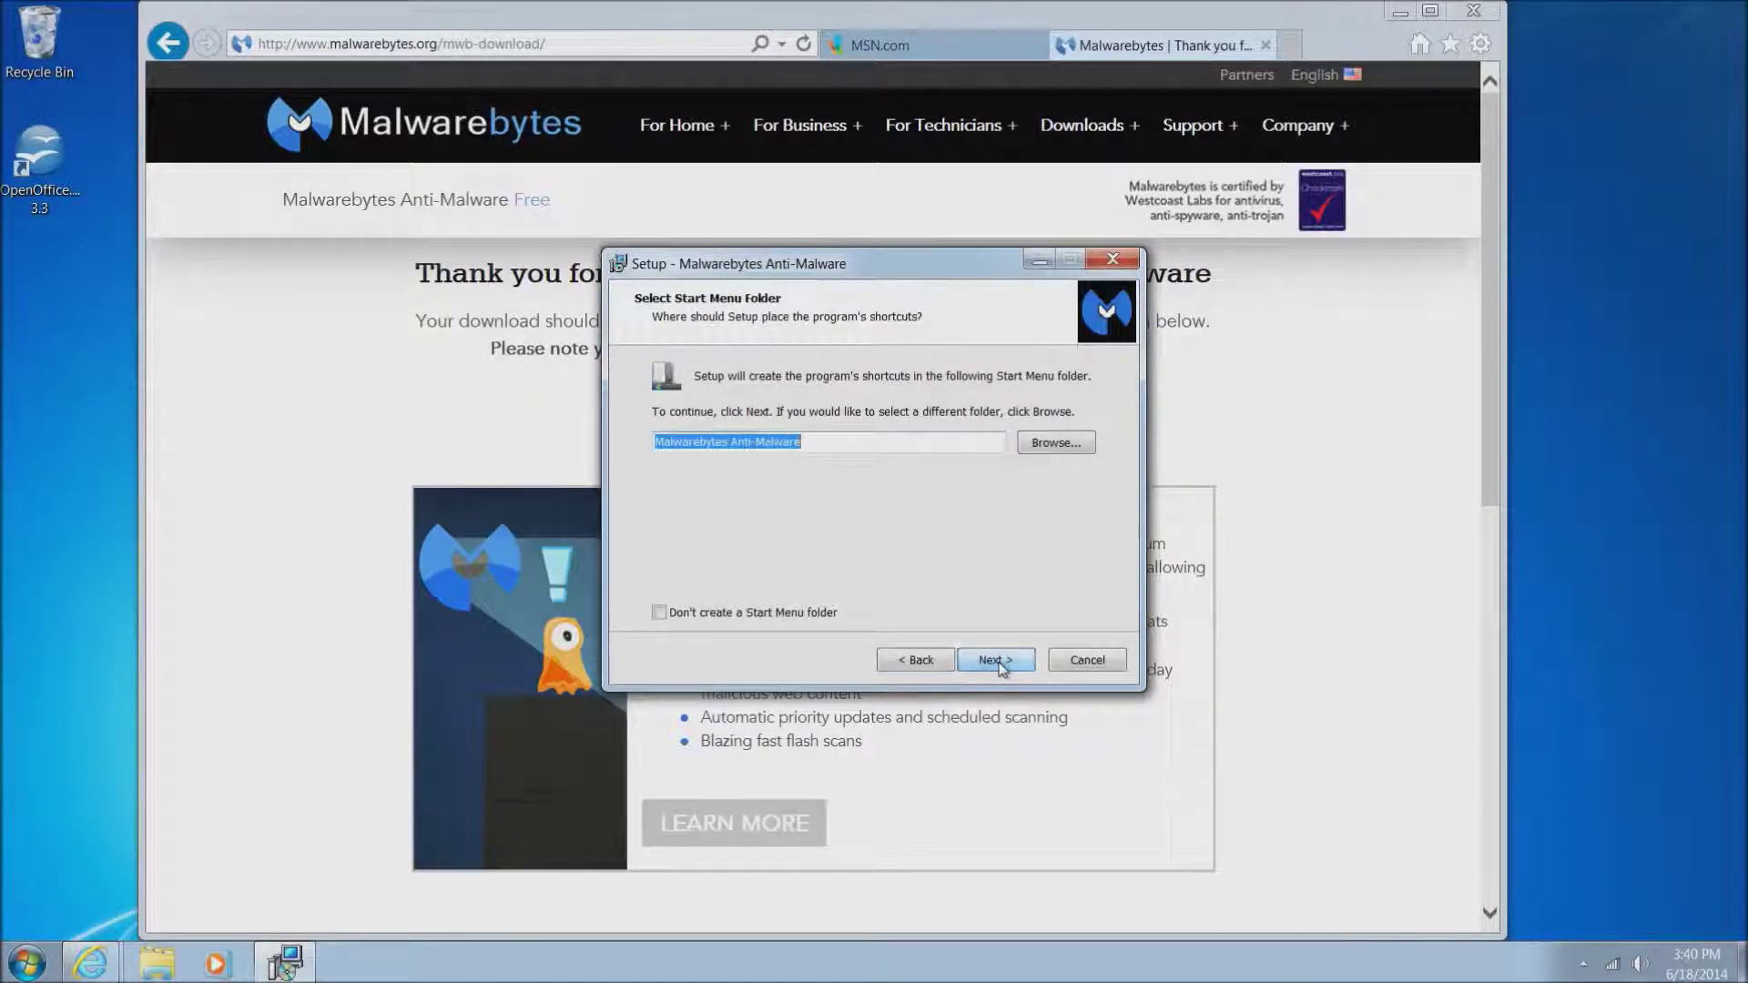
{"action": "left_click", "coordinate": [999, 661]}
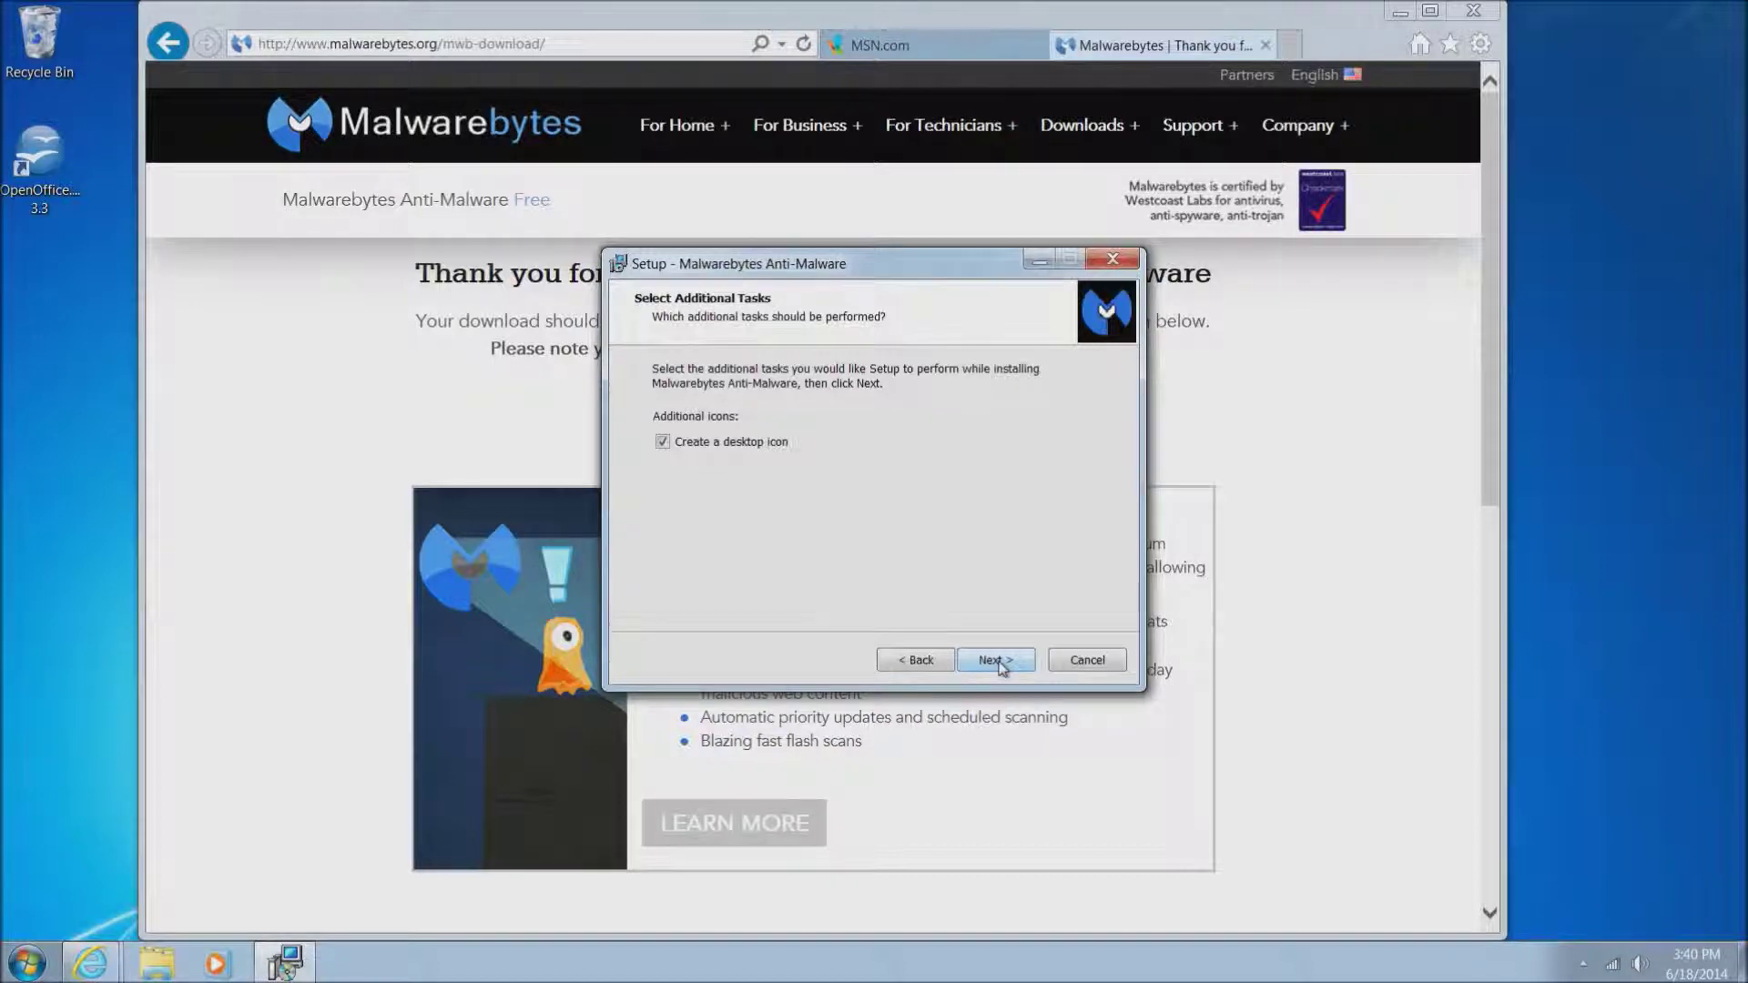
{"action": "left_click", "coordinate": [999, 661]}
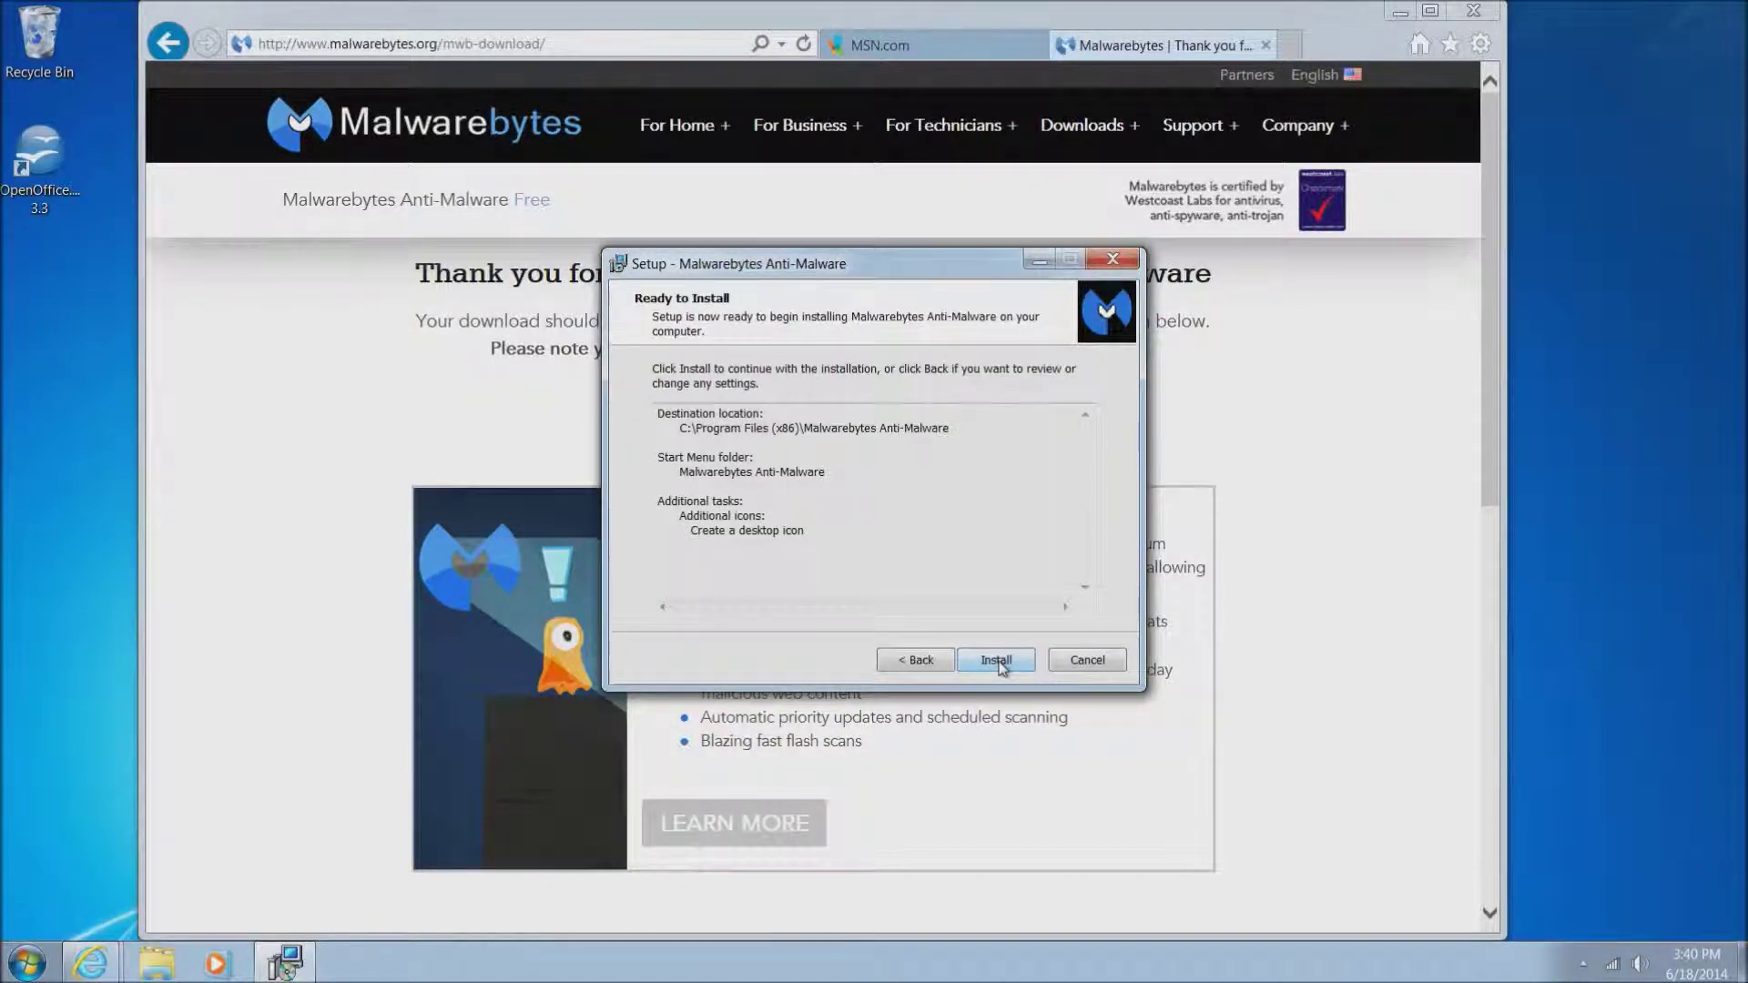
{"action": "left_click", "coordinate": [998, 662]}
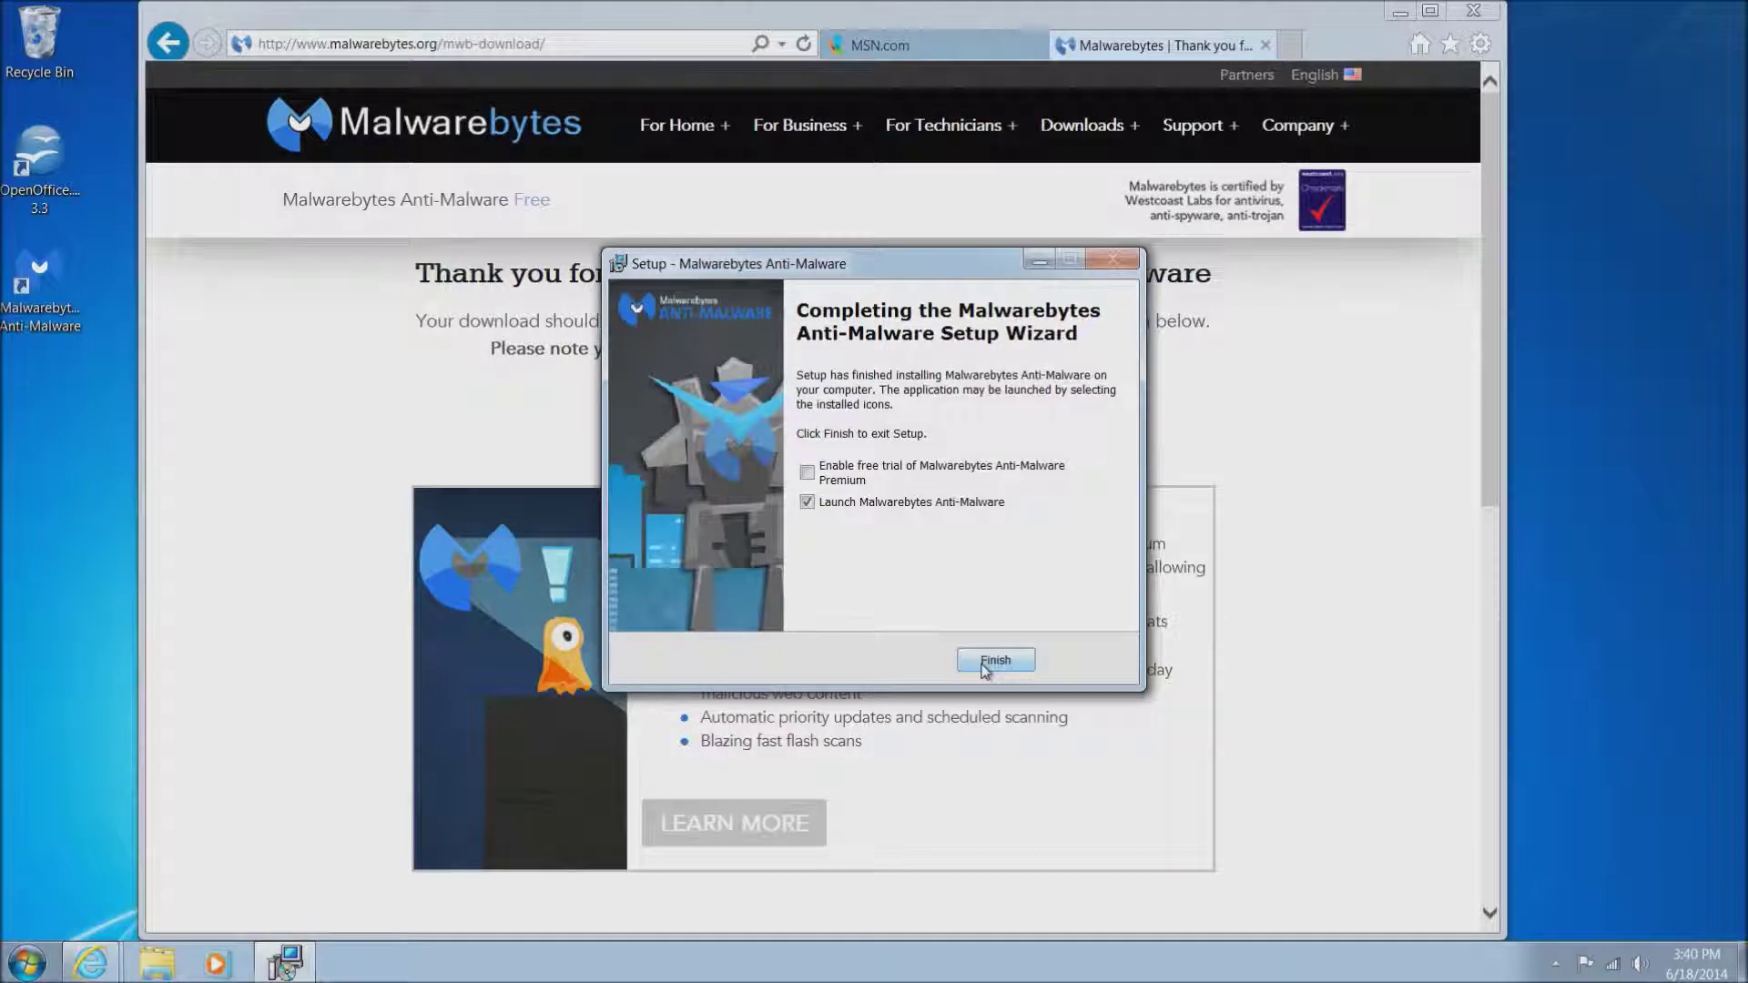
Step: Launch Malwarebytes after setup and run Scan Now, which flags 13 potential threats
{"action": "left_click", "coordinate": [984, 664]}
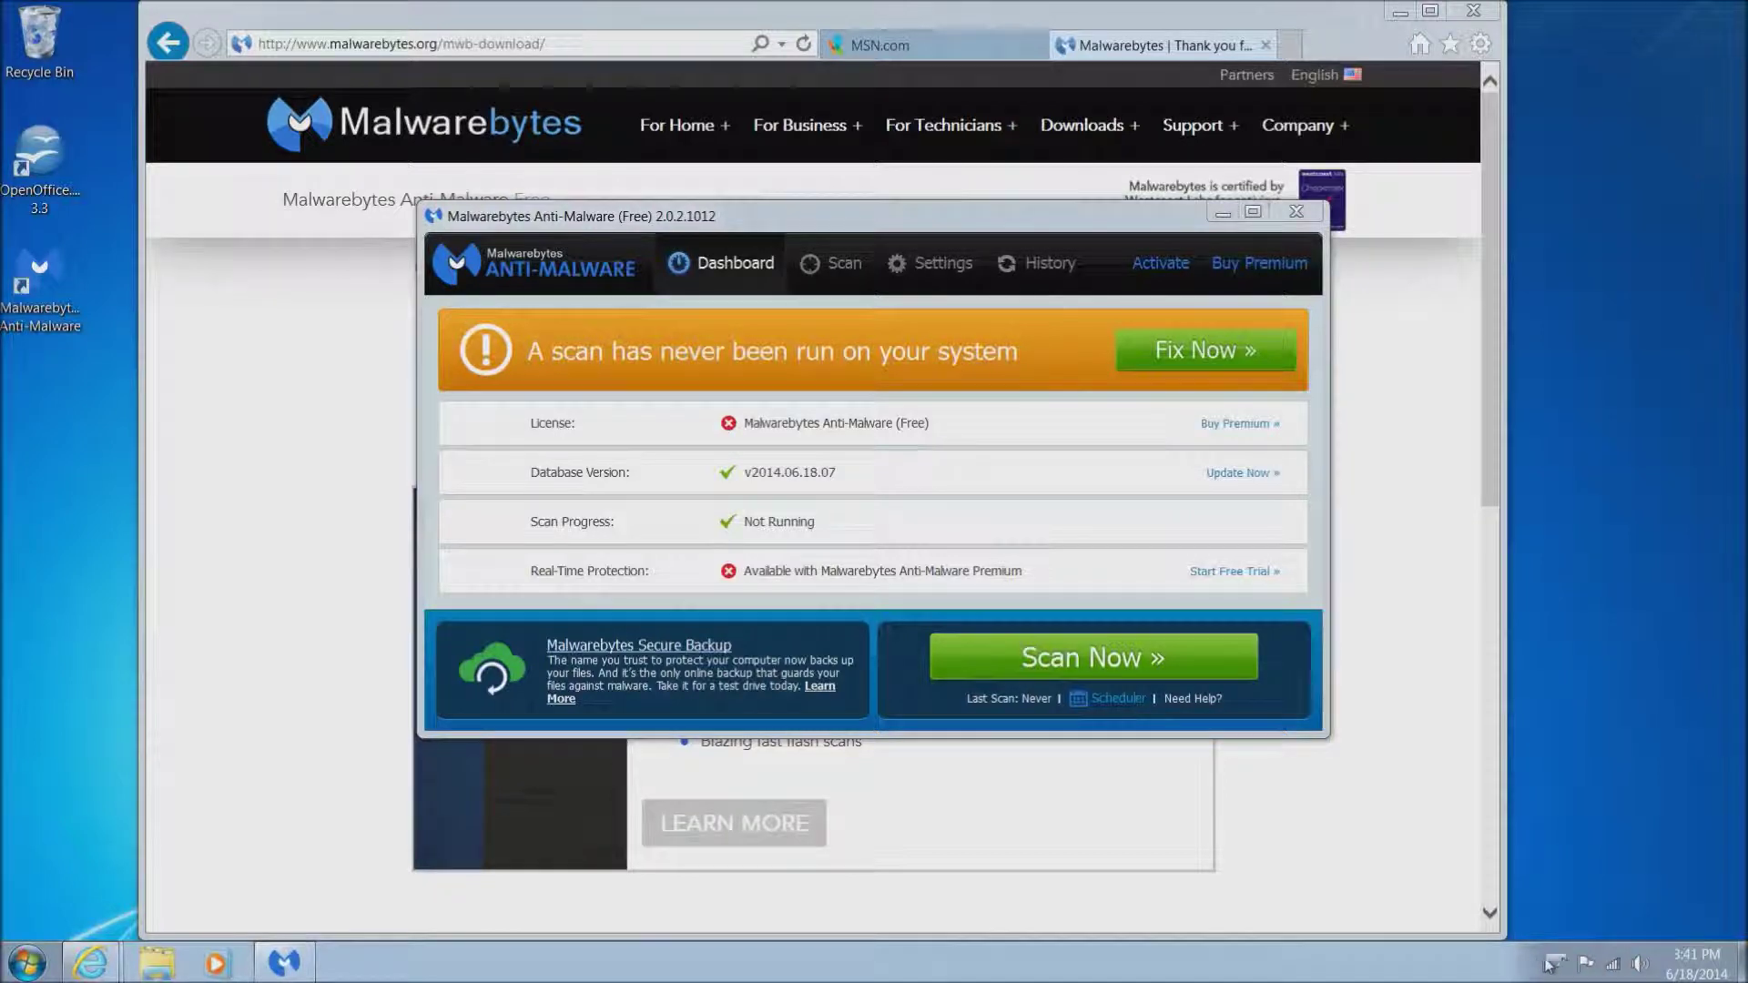
{"action": "left_click", "coordinate": [1094, 658]}
{"action": "left_click", "coordinate": [1094, 659]}
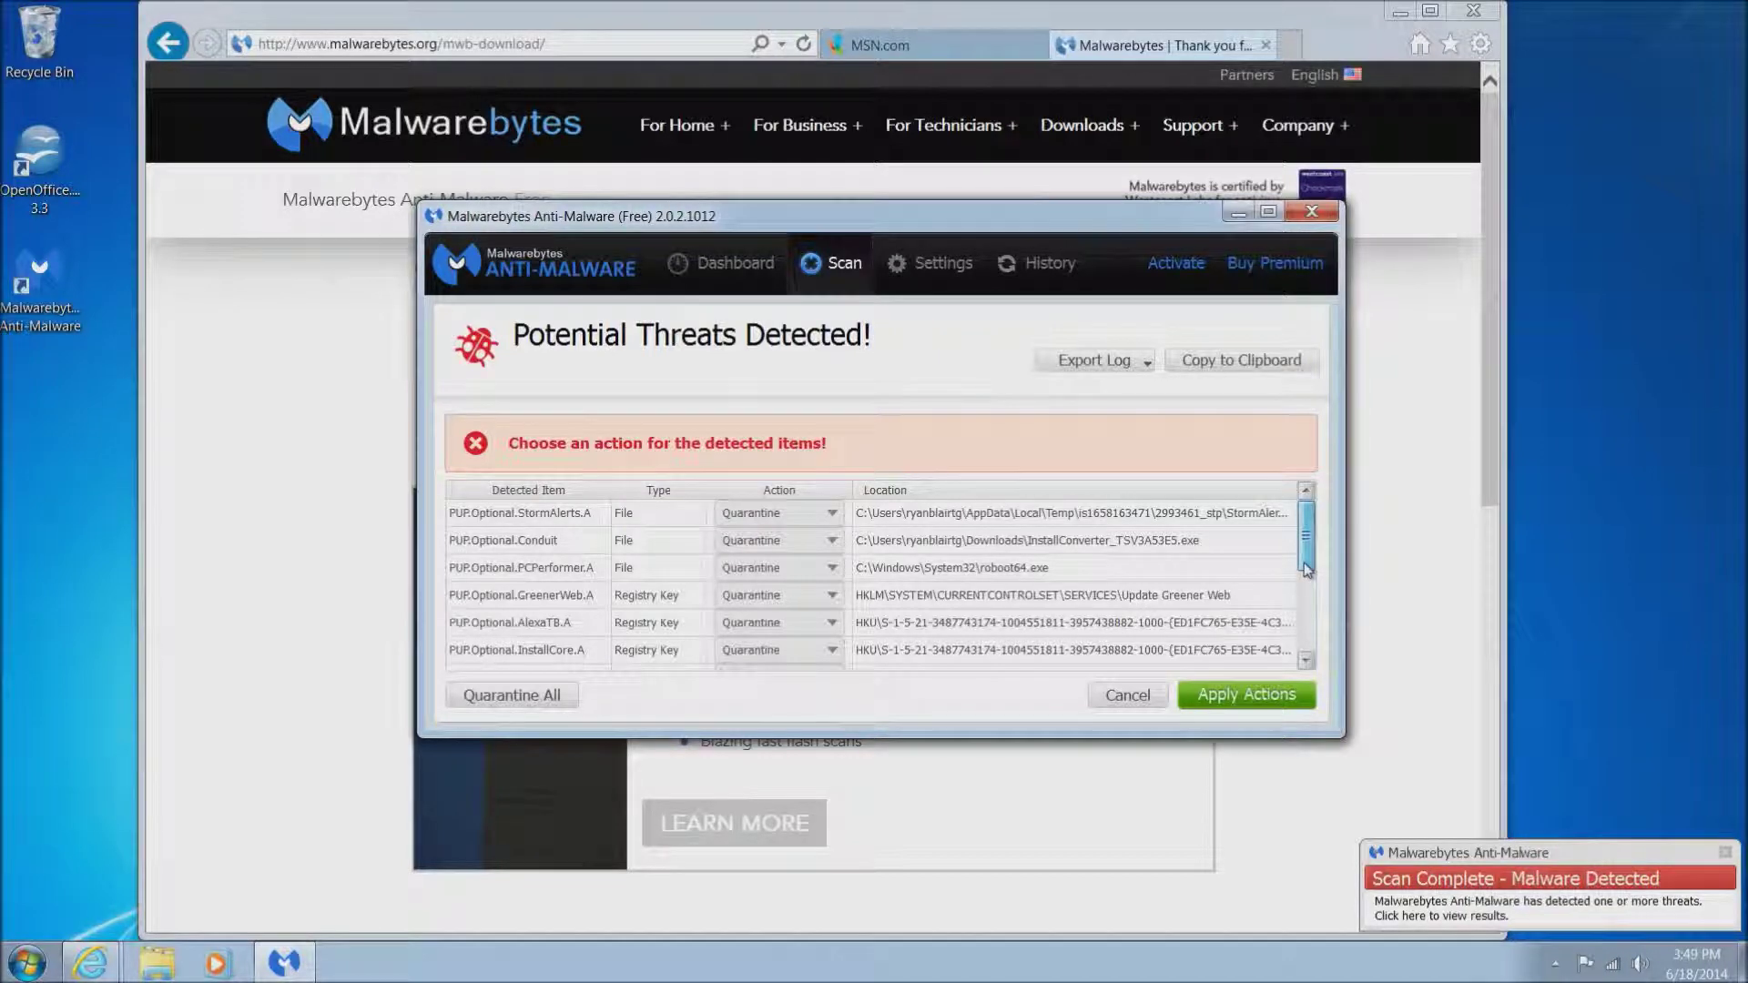
Step: Keep Quarantine as the action for the StormAlerts threat in the detected-threats list
{"action": "mouse_move", "coordinate": [1308, 571]}
{"action": "left_mouse_down"}
{"action": "mouse_move", "coordinate": [1307, 622]}
{"action": "mouse_move", "coordinate": [1307, 564]}
{"action": "left_mouse_up"}
{"action": "left_click", "coordinate": [831, 513]}
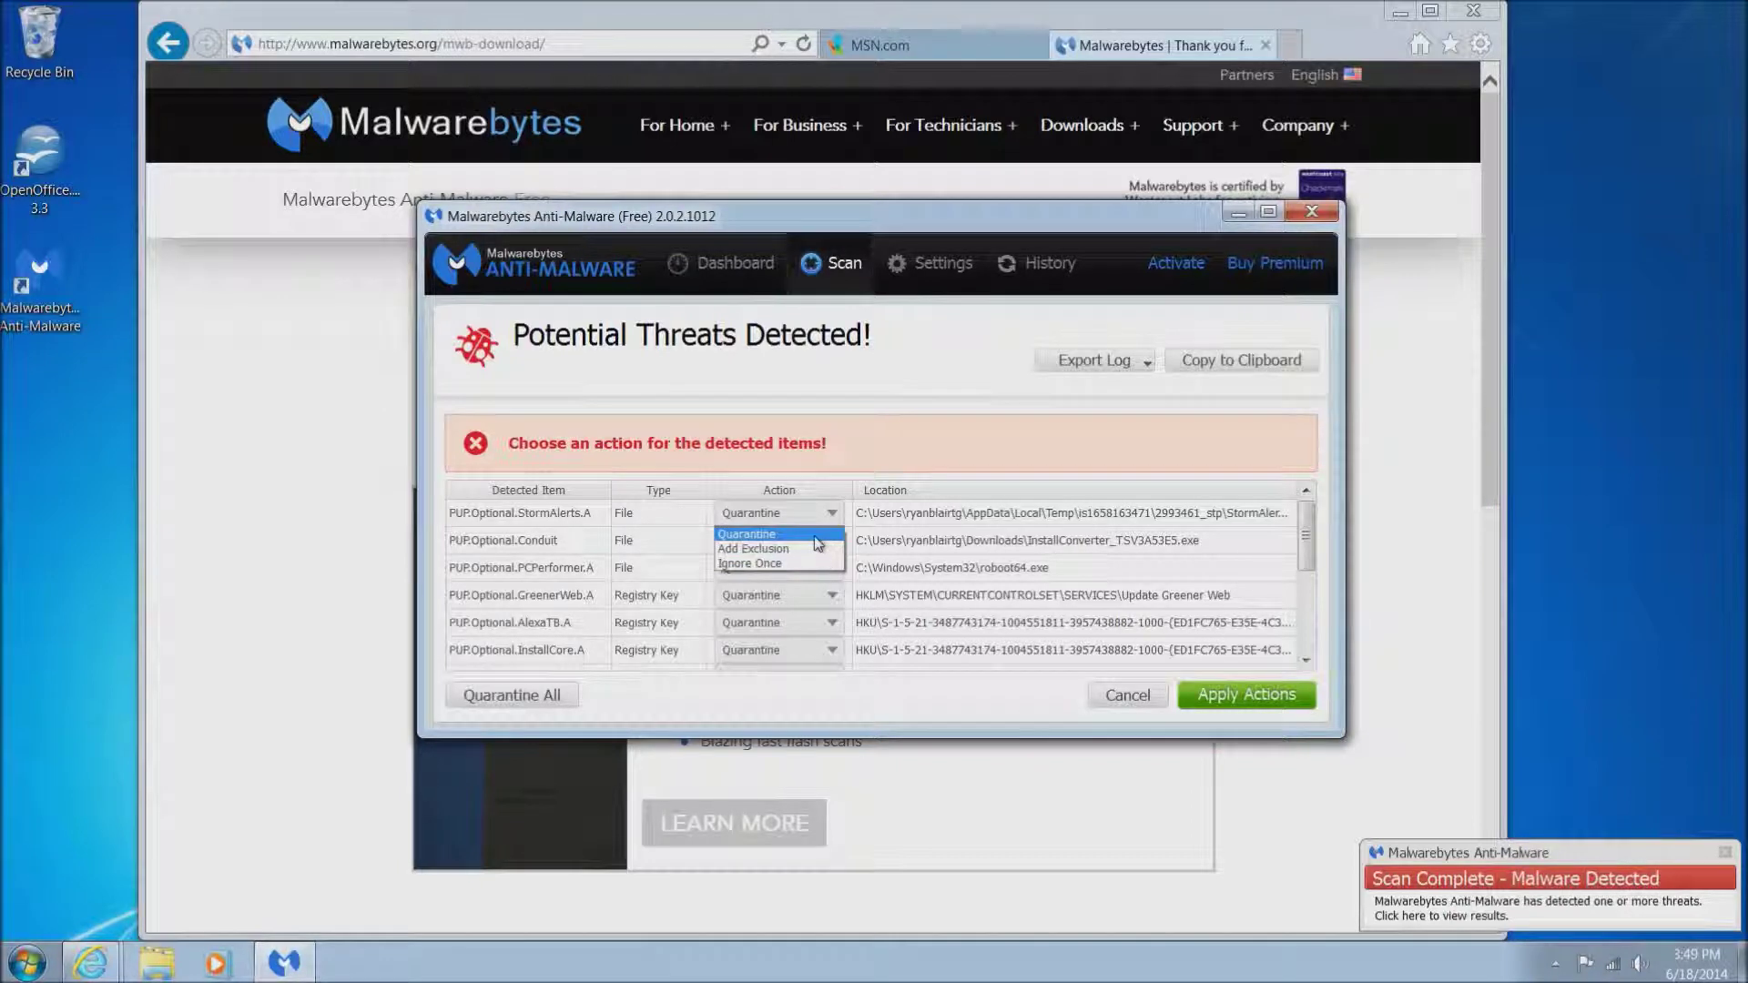
{"action": "left_click", "coordinate": [813, 535]}
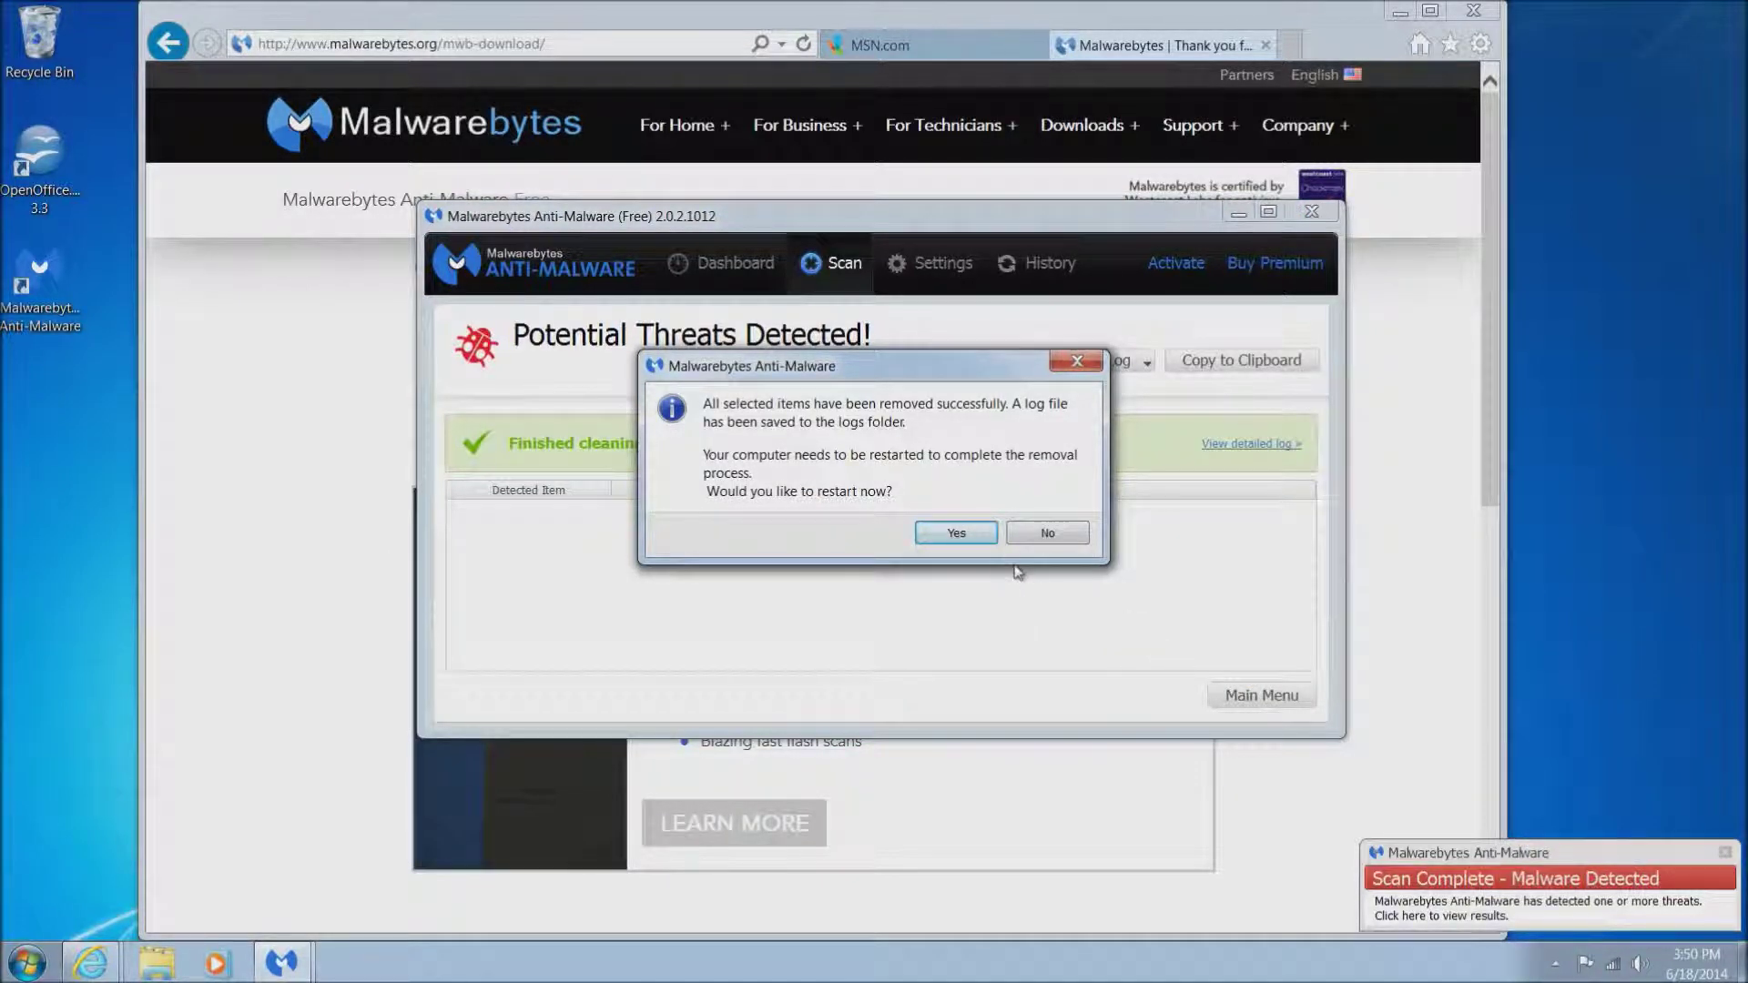
Step: Accept the restart prompt so Windows reboots and finishes the threat removal
{"action": "left_click", "coordinate": [956, 534]}
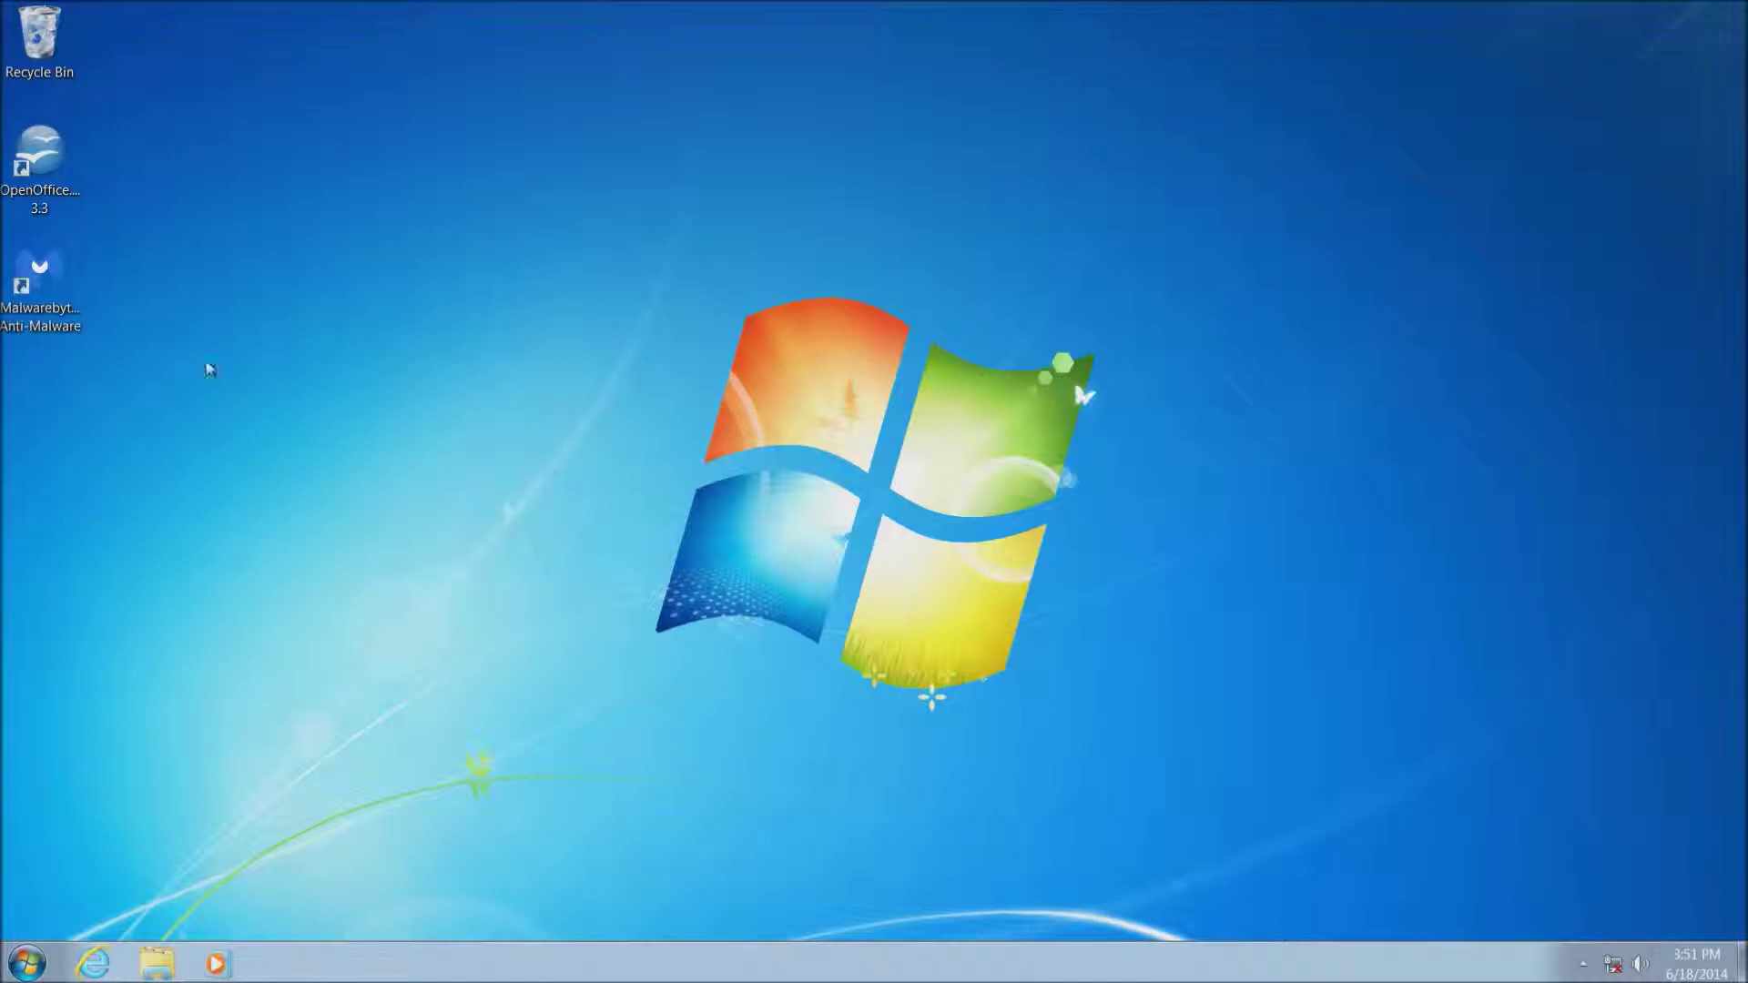
Step: Launch Malwarebytes from the desktop and review the two quarantined items
{"action": "double_click", "coordinate": [58, 279]}
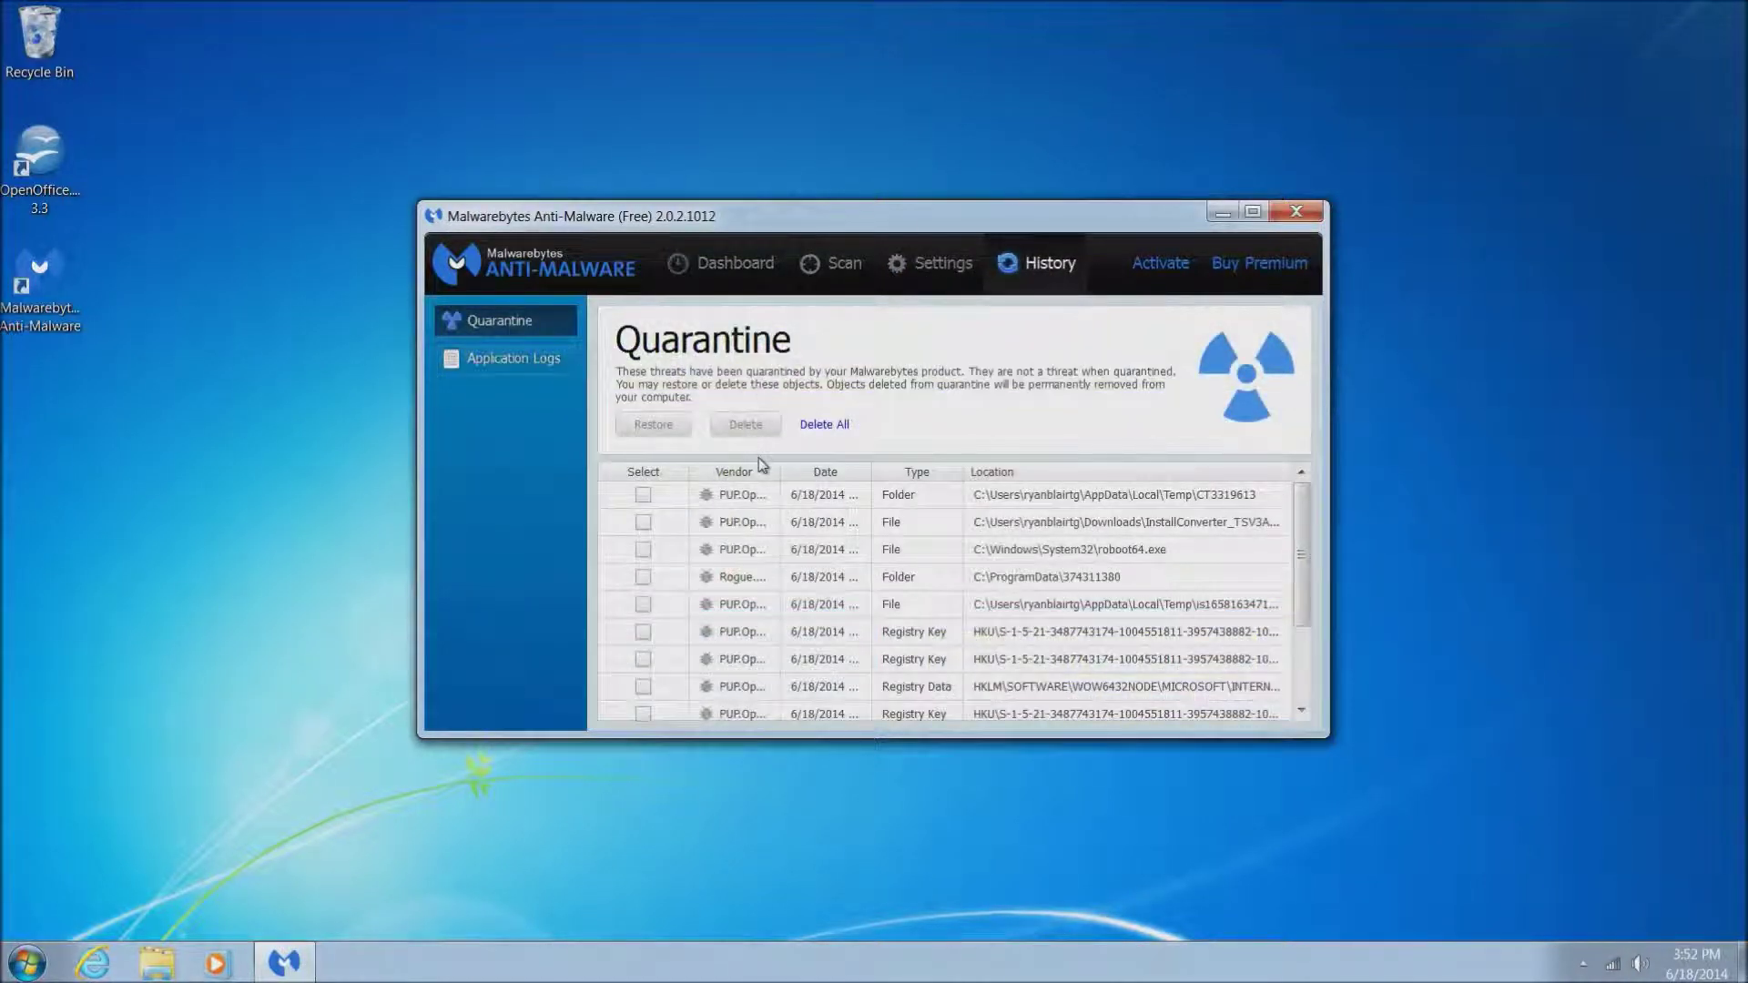
{"action": "left_click", "coordinate": [643, 495]}
{"action": "left_click", "coordinate": [644, 522]}
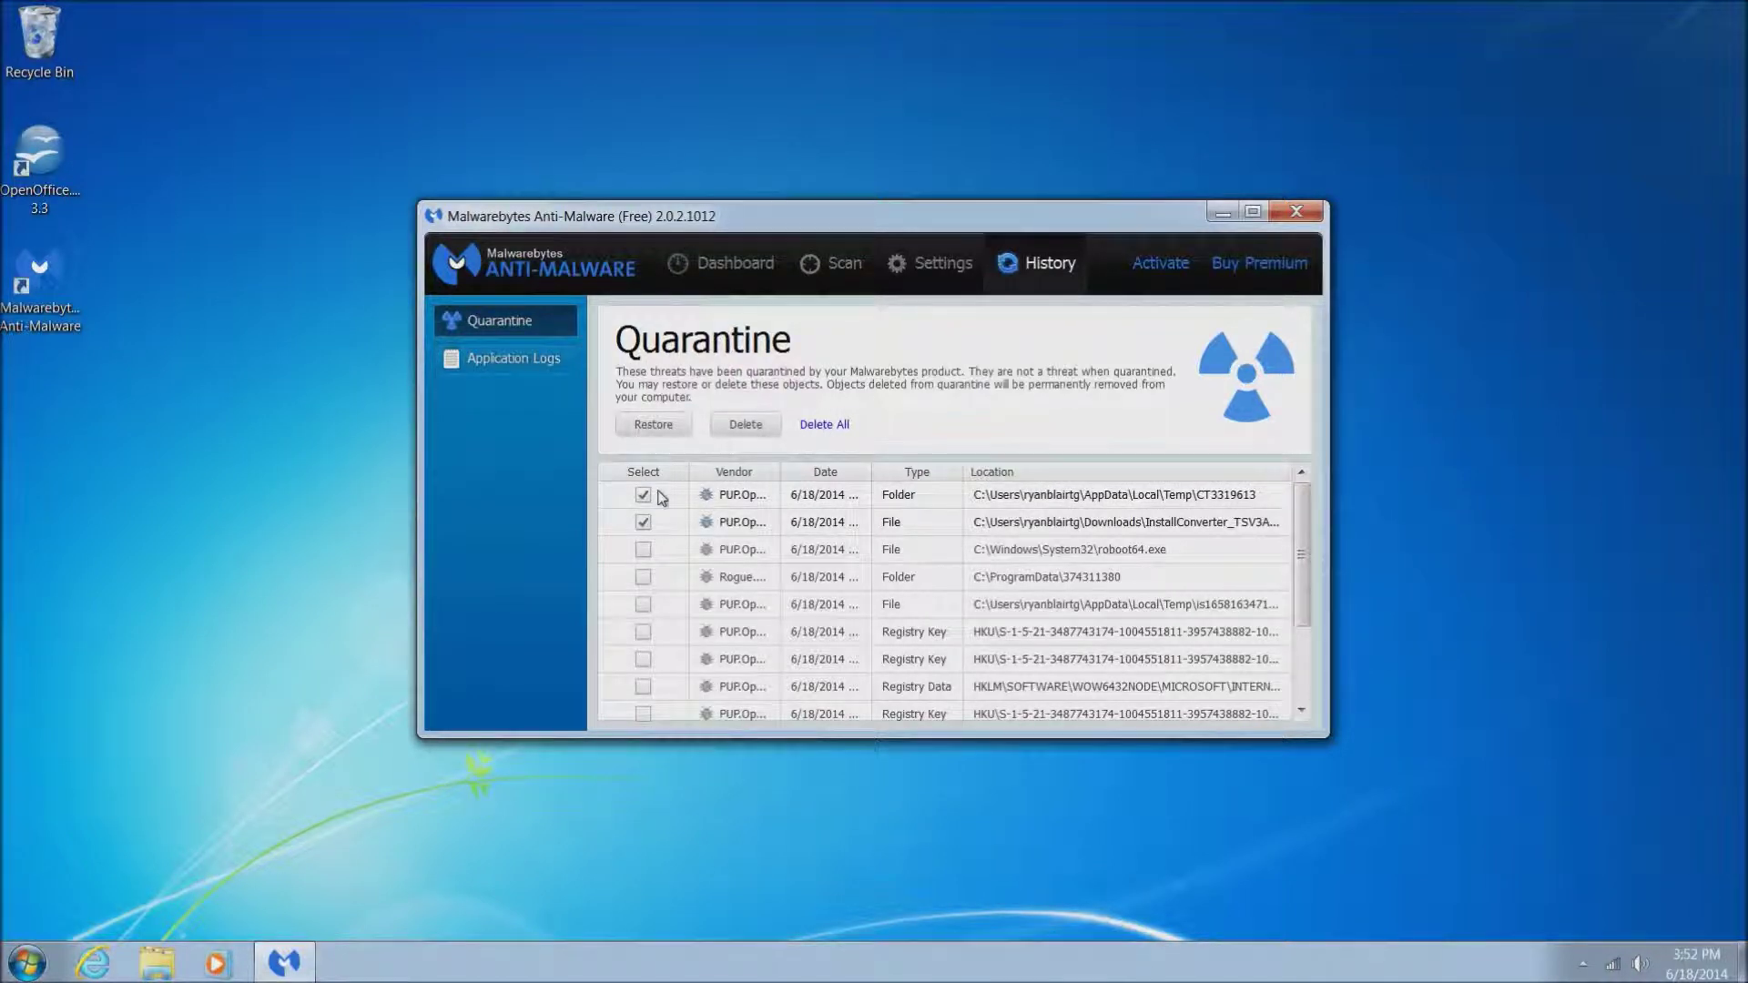
{"action": "left_click", "coordinate": [643, 494]}
{"action": "left_click", "coordinate": [644, 522]}
Step: Delete all quarantined items, confirm the deletion, and close Malwarebytes
{"action": "left_click", "coordinate": [822, 425]}
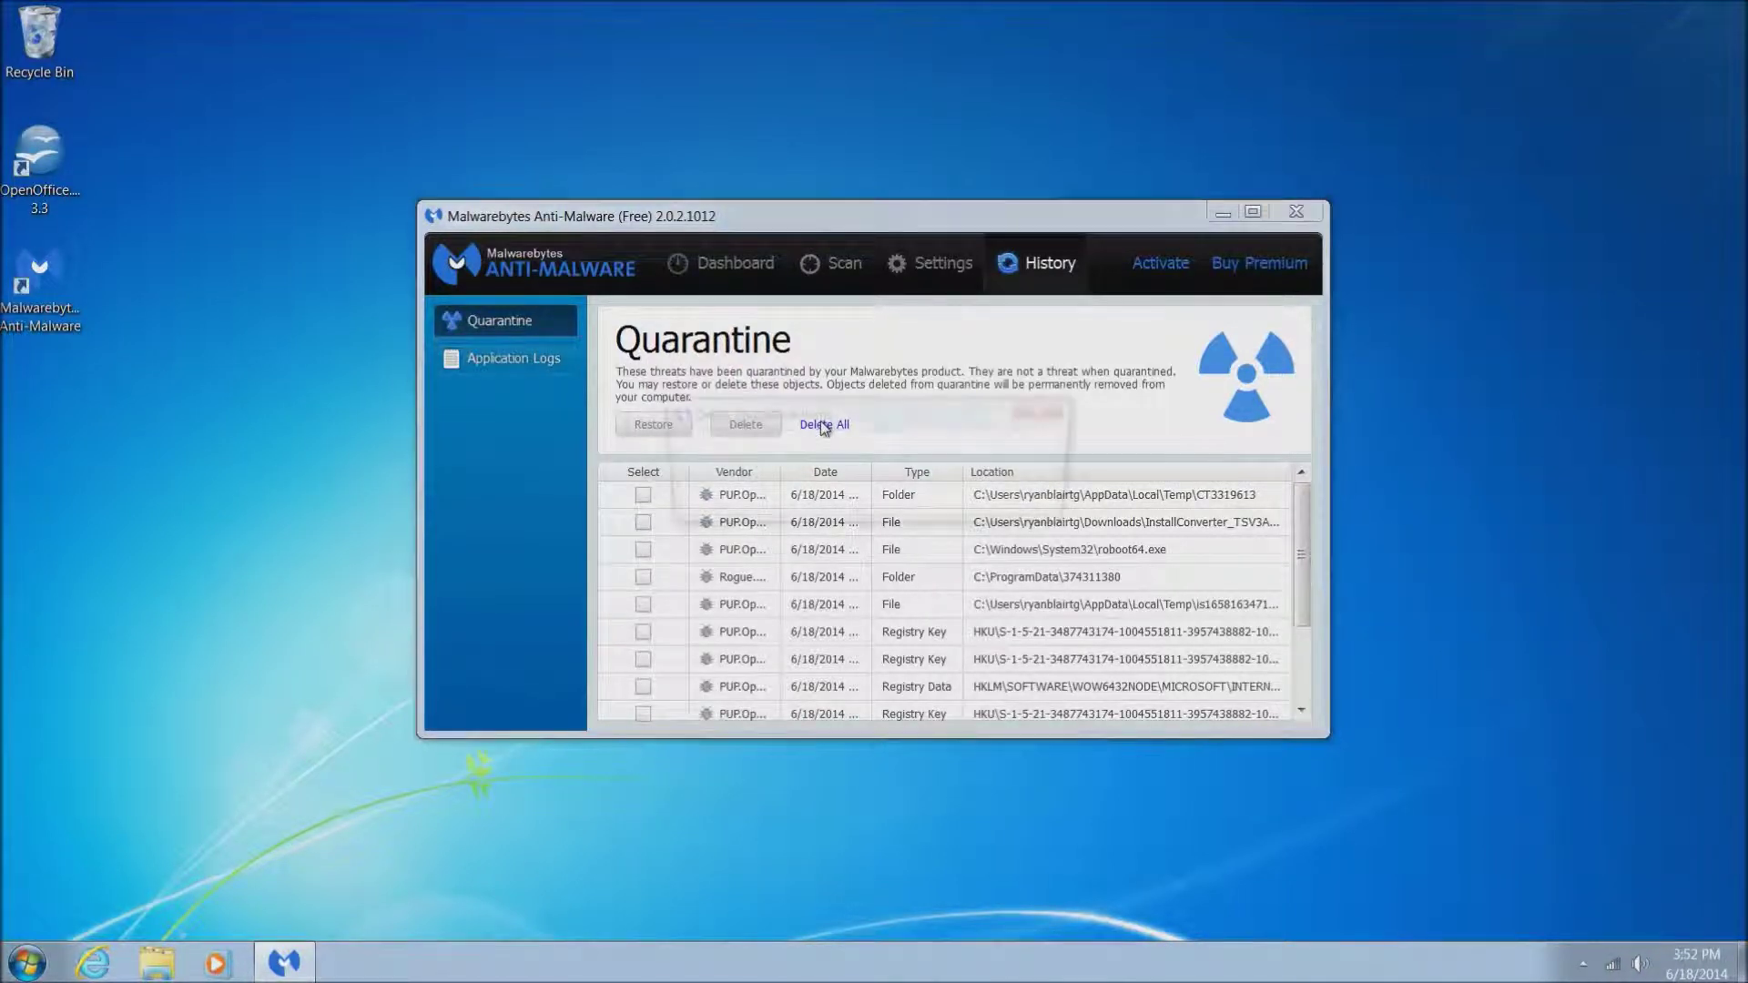
{"action": "left_click", "coordinate": [926, 499]}
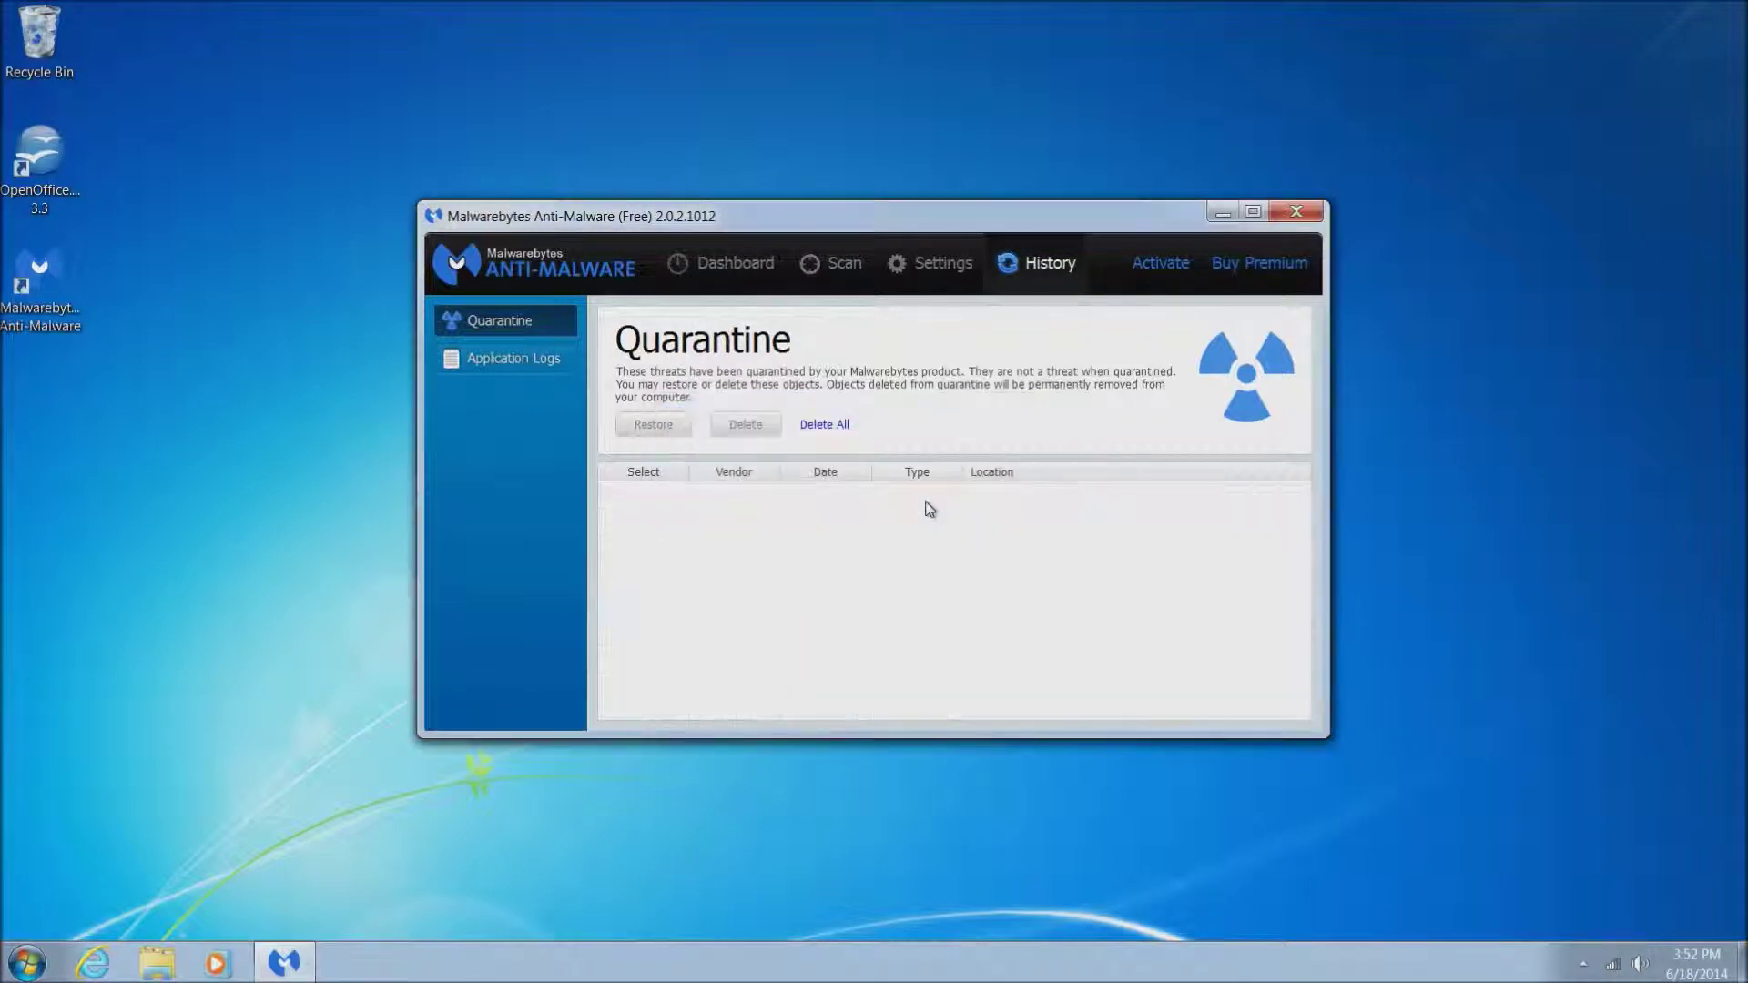
{"action": "left_click", "coordinate": [1309, 218]}
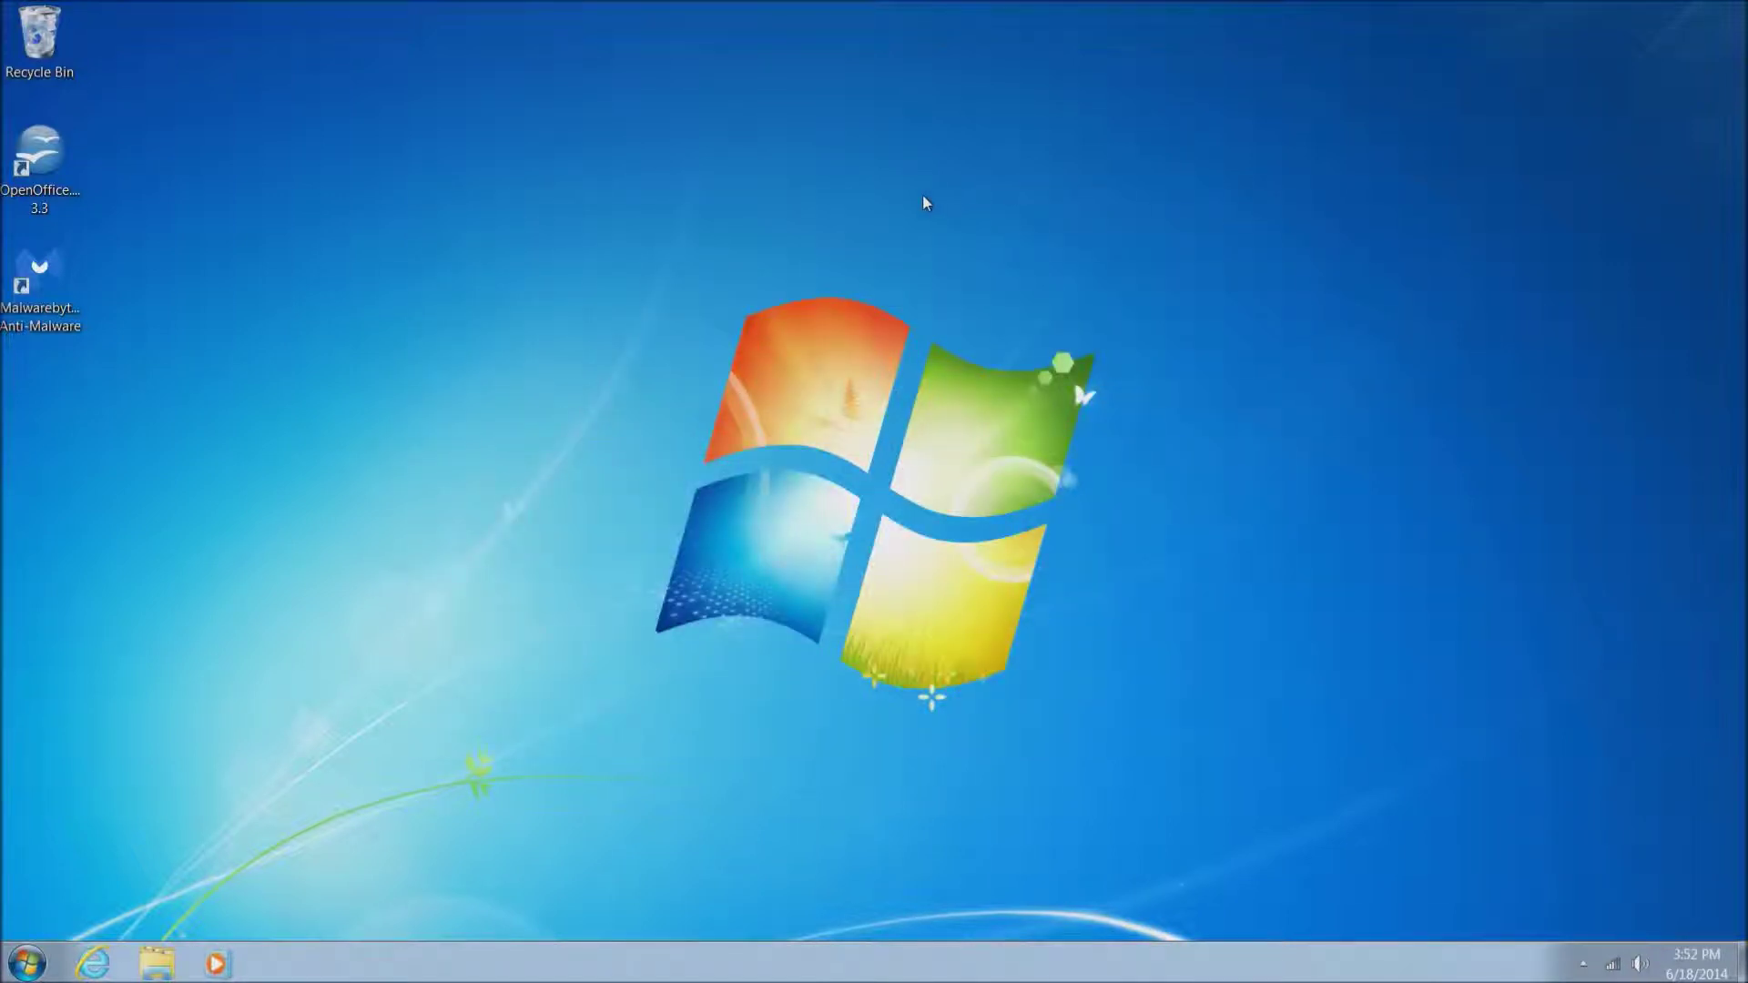
Step: Search for 'msconfig' in the Start menu and run the result
{"action": "left_click", "coordinate": [27, 963]}
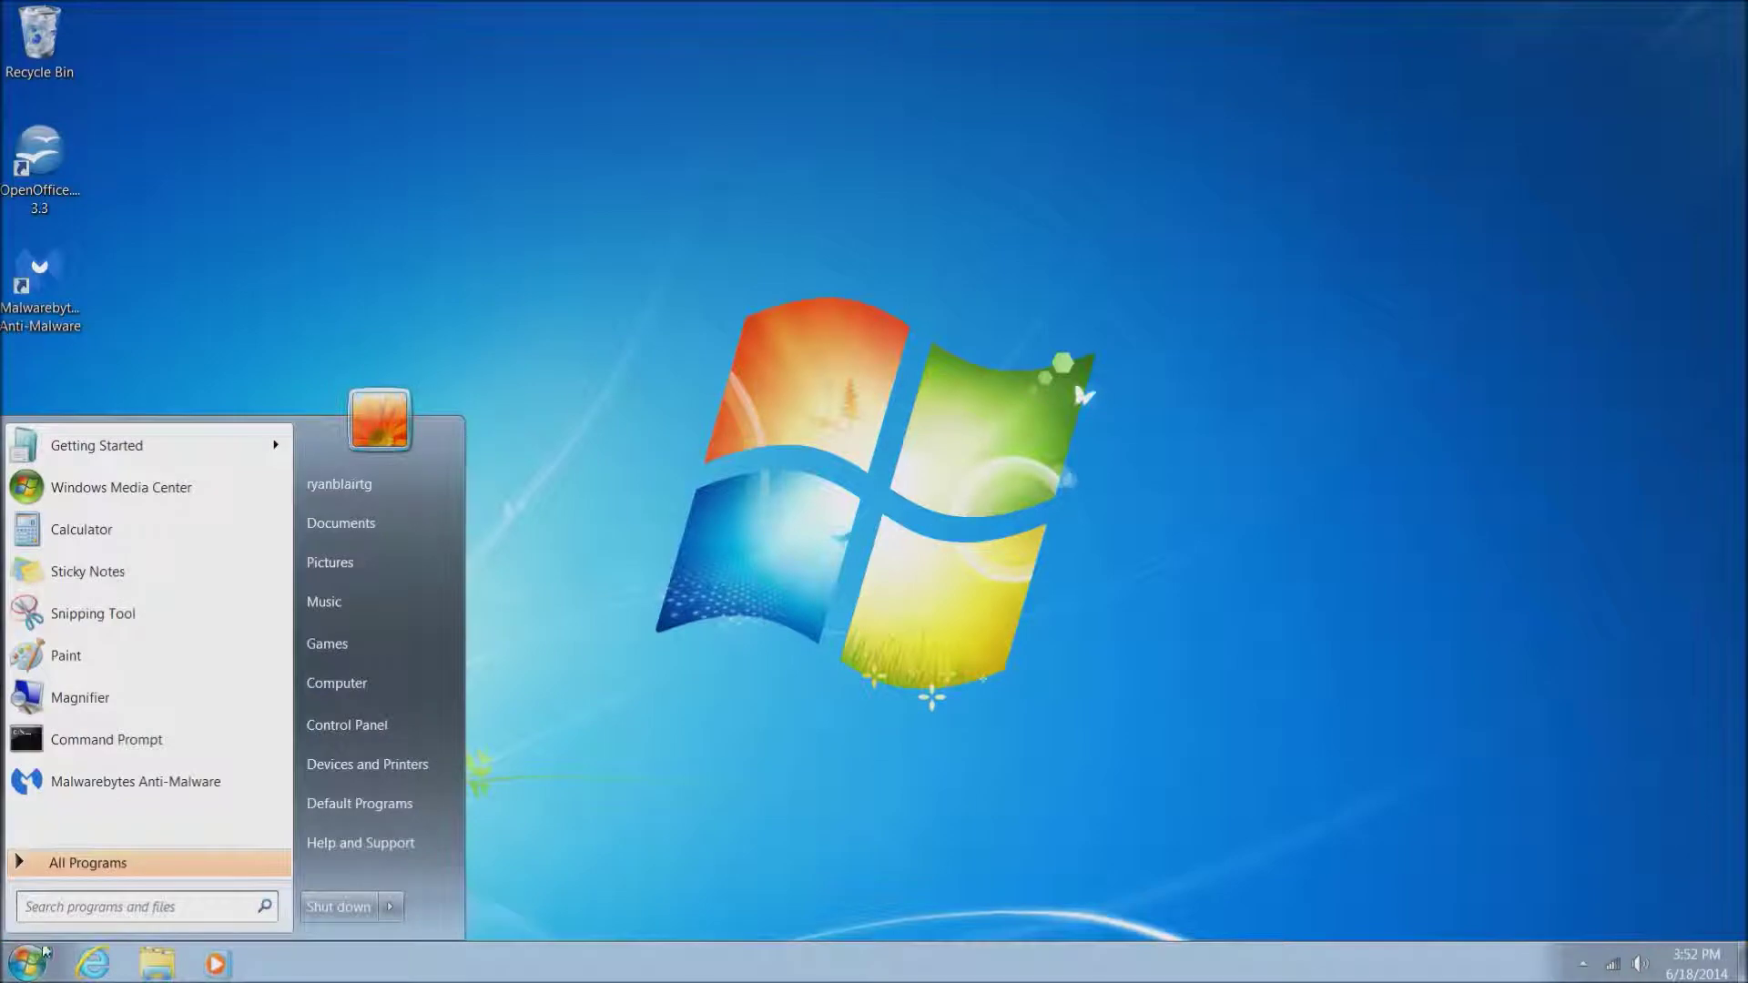
{"action": "left_click", "coordinate": [53, 904]}
{"action": "type", "text": "ms"}
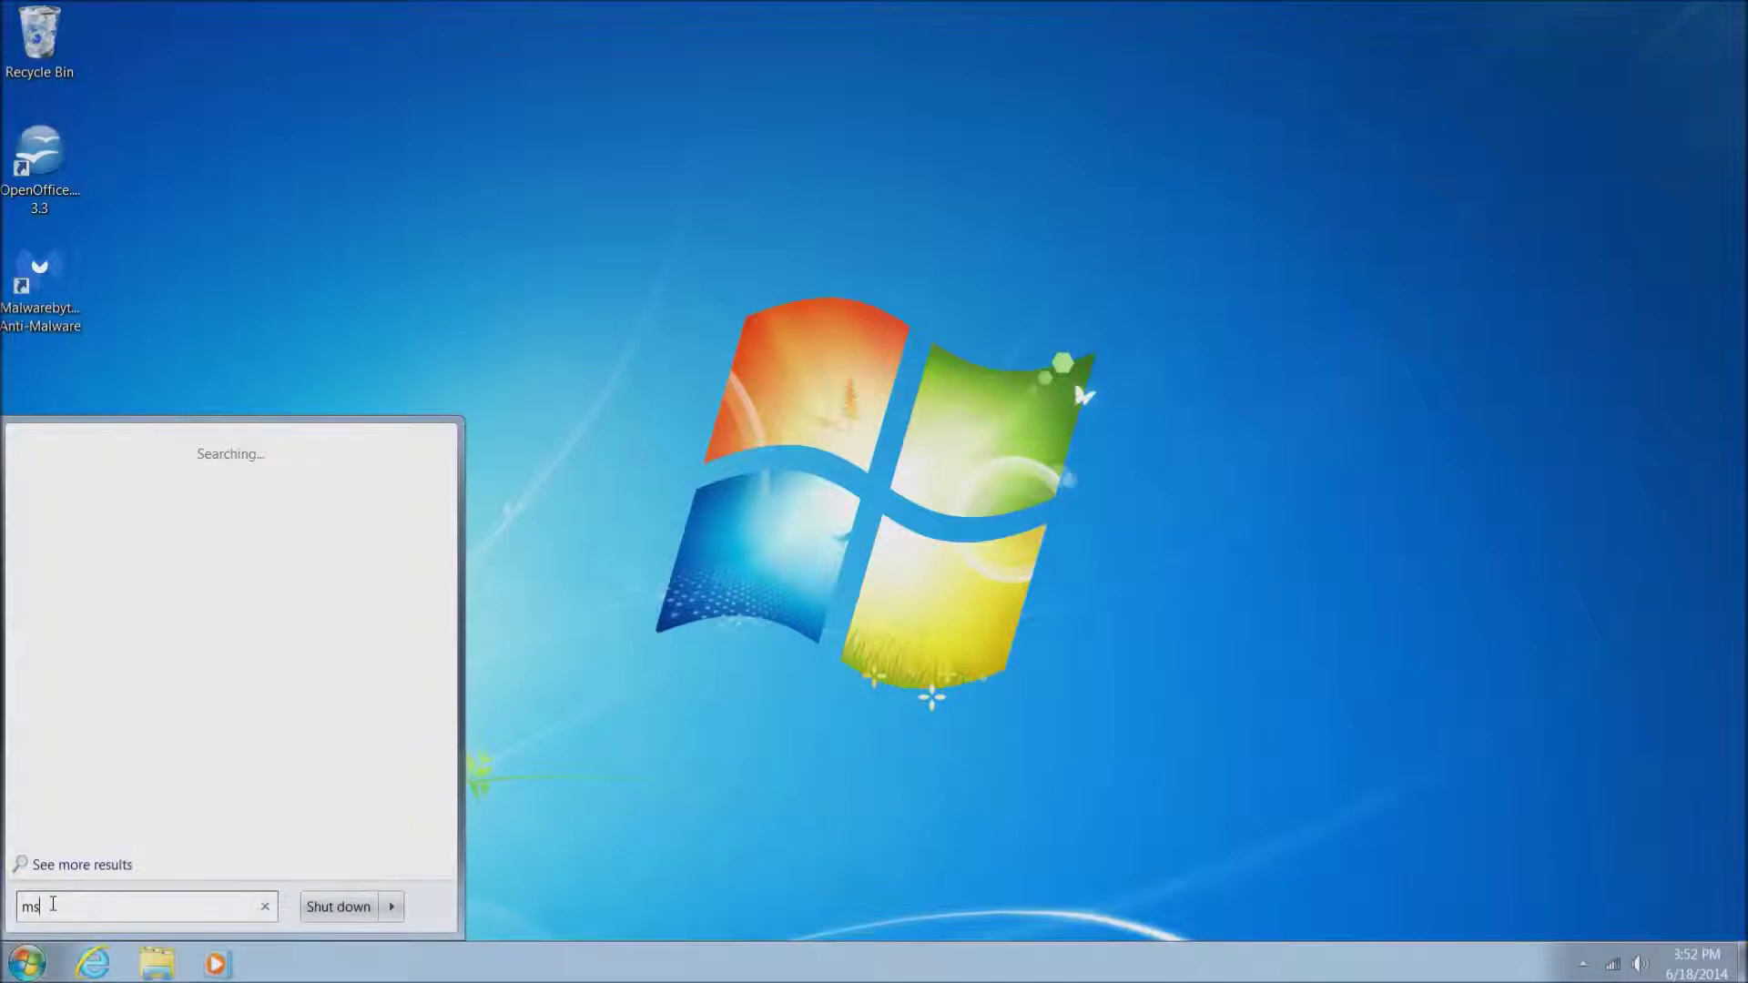
{"action": "type", "text": "config"}
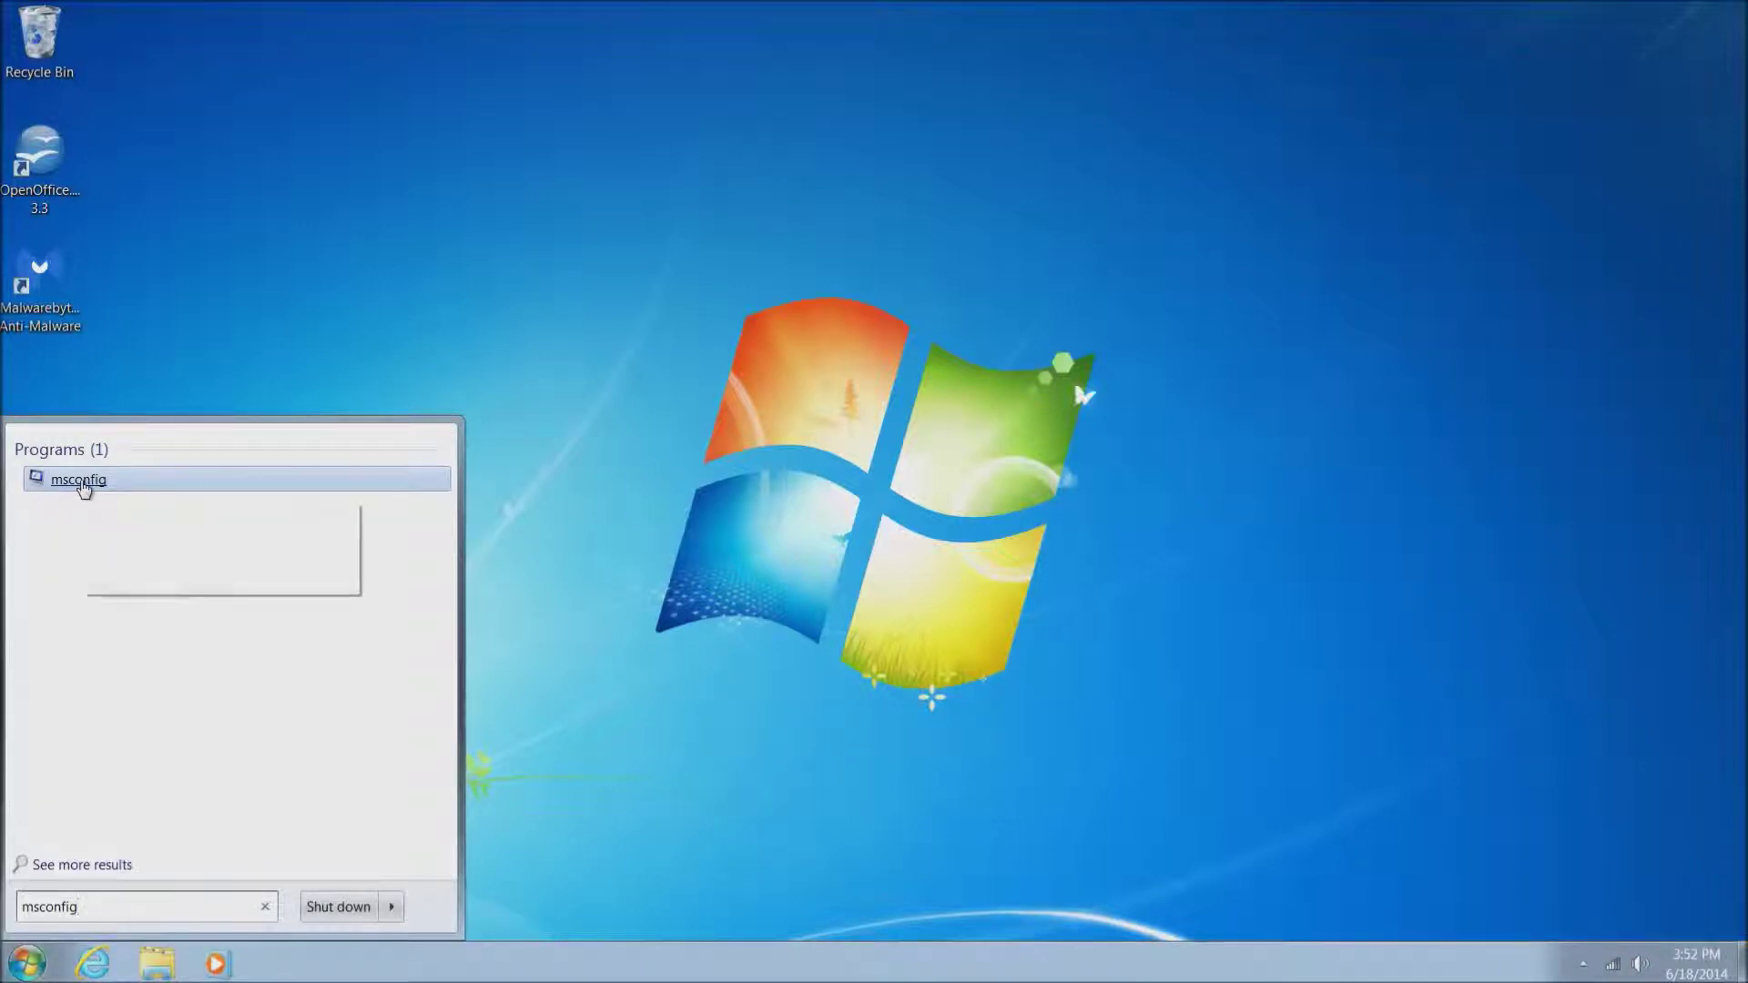
{"action": "left_click", "coordinate": [83, 487]}
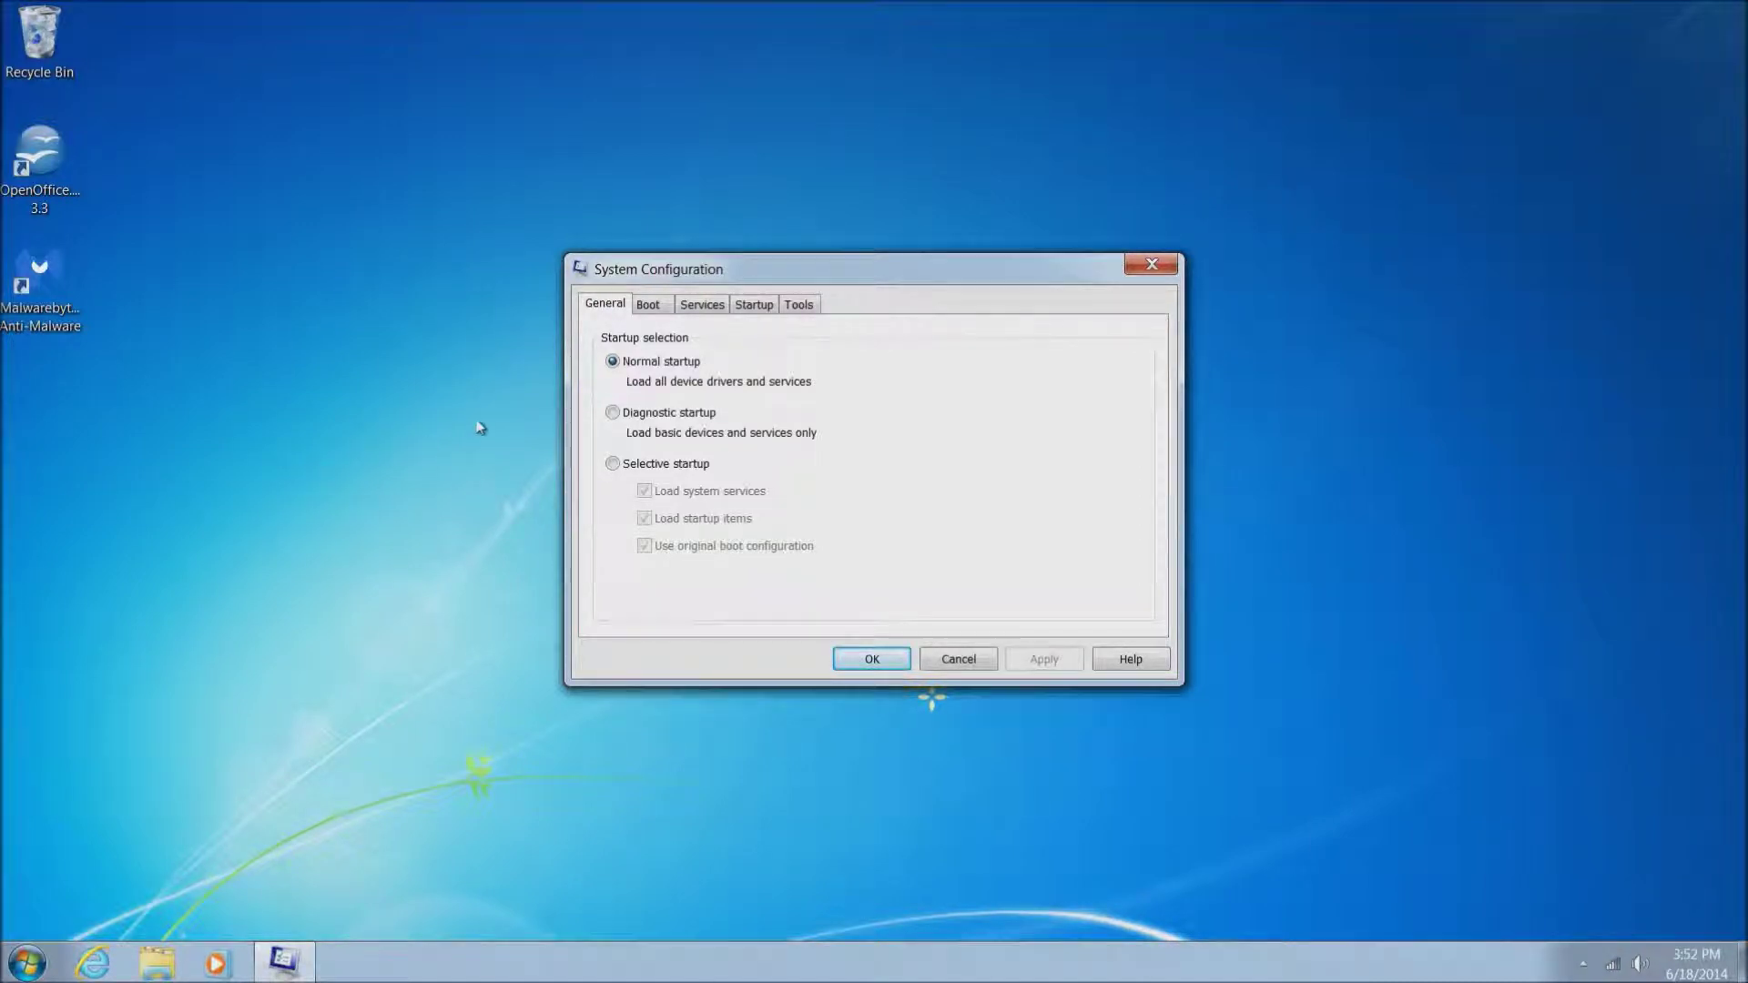
Step: Uncheck the Zwinky_Sq and GamingWonderland startup entries and apply the change
{"action": "left_click", "coordinate": [754, 305]}
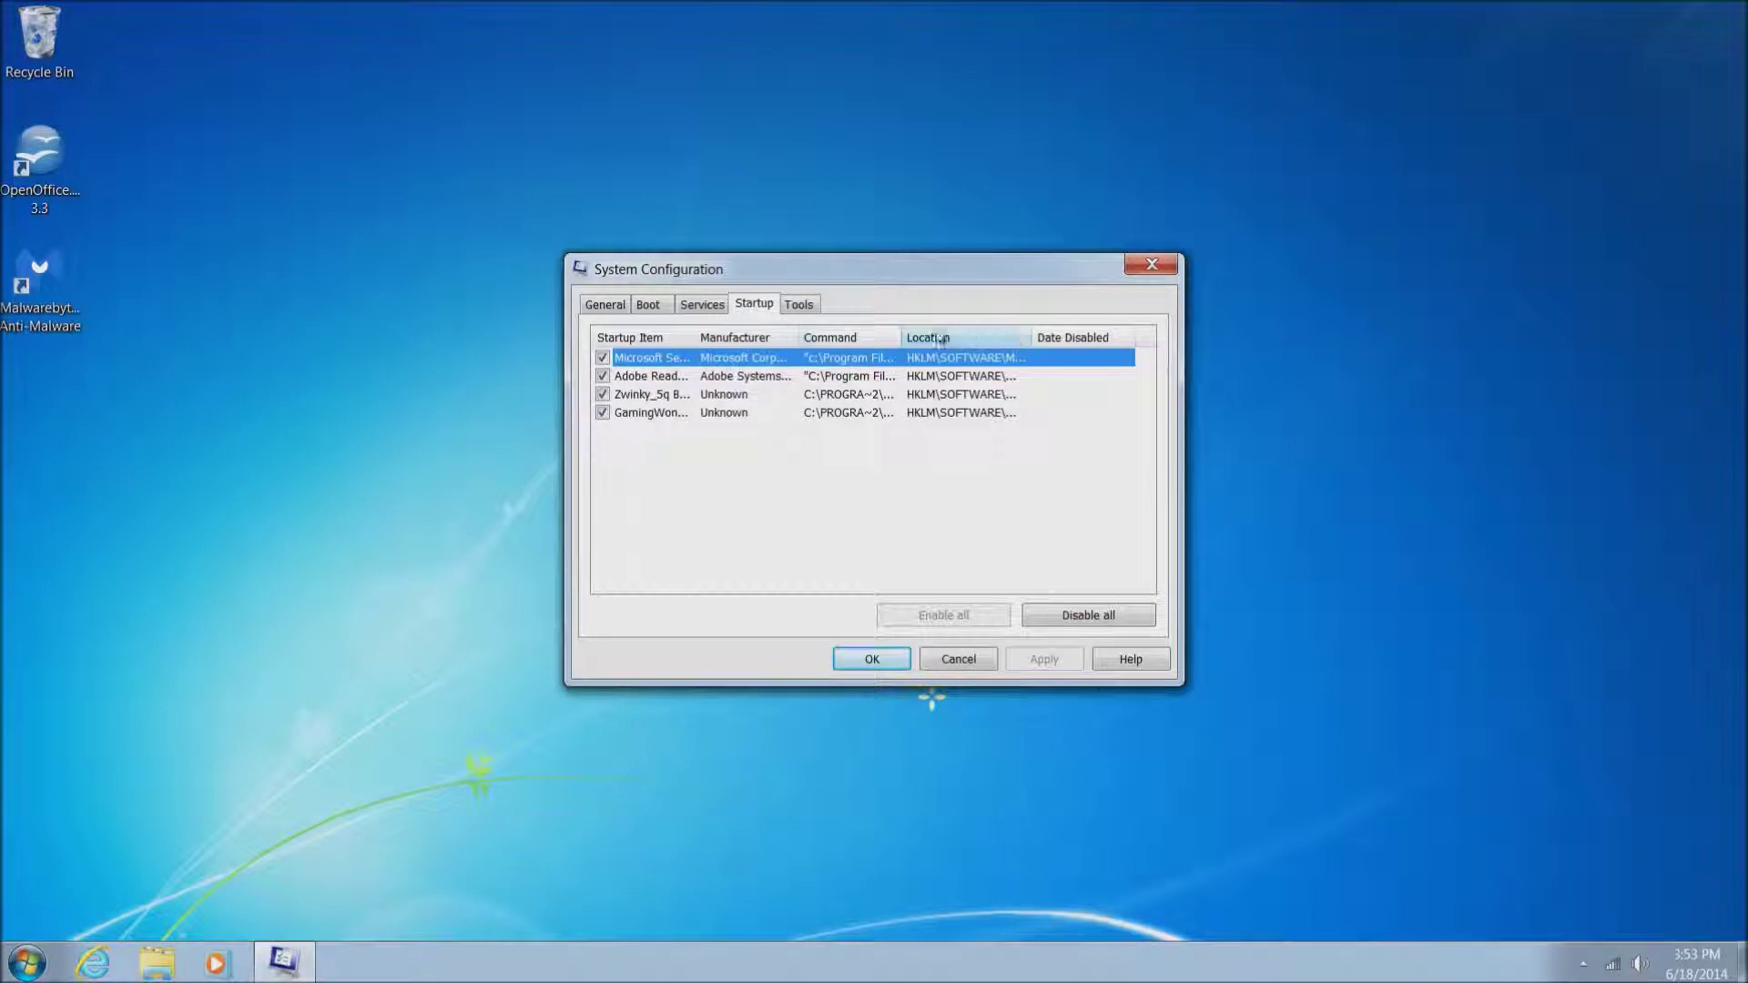
{"action": "left_click_drag", "start_coordinate": [694, 338], "coordinate": [794, 333]}
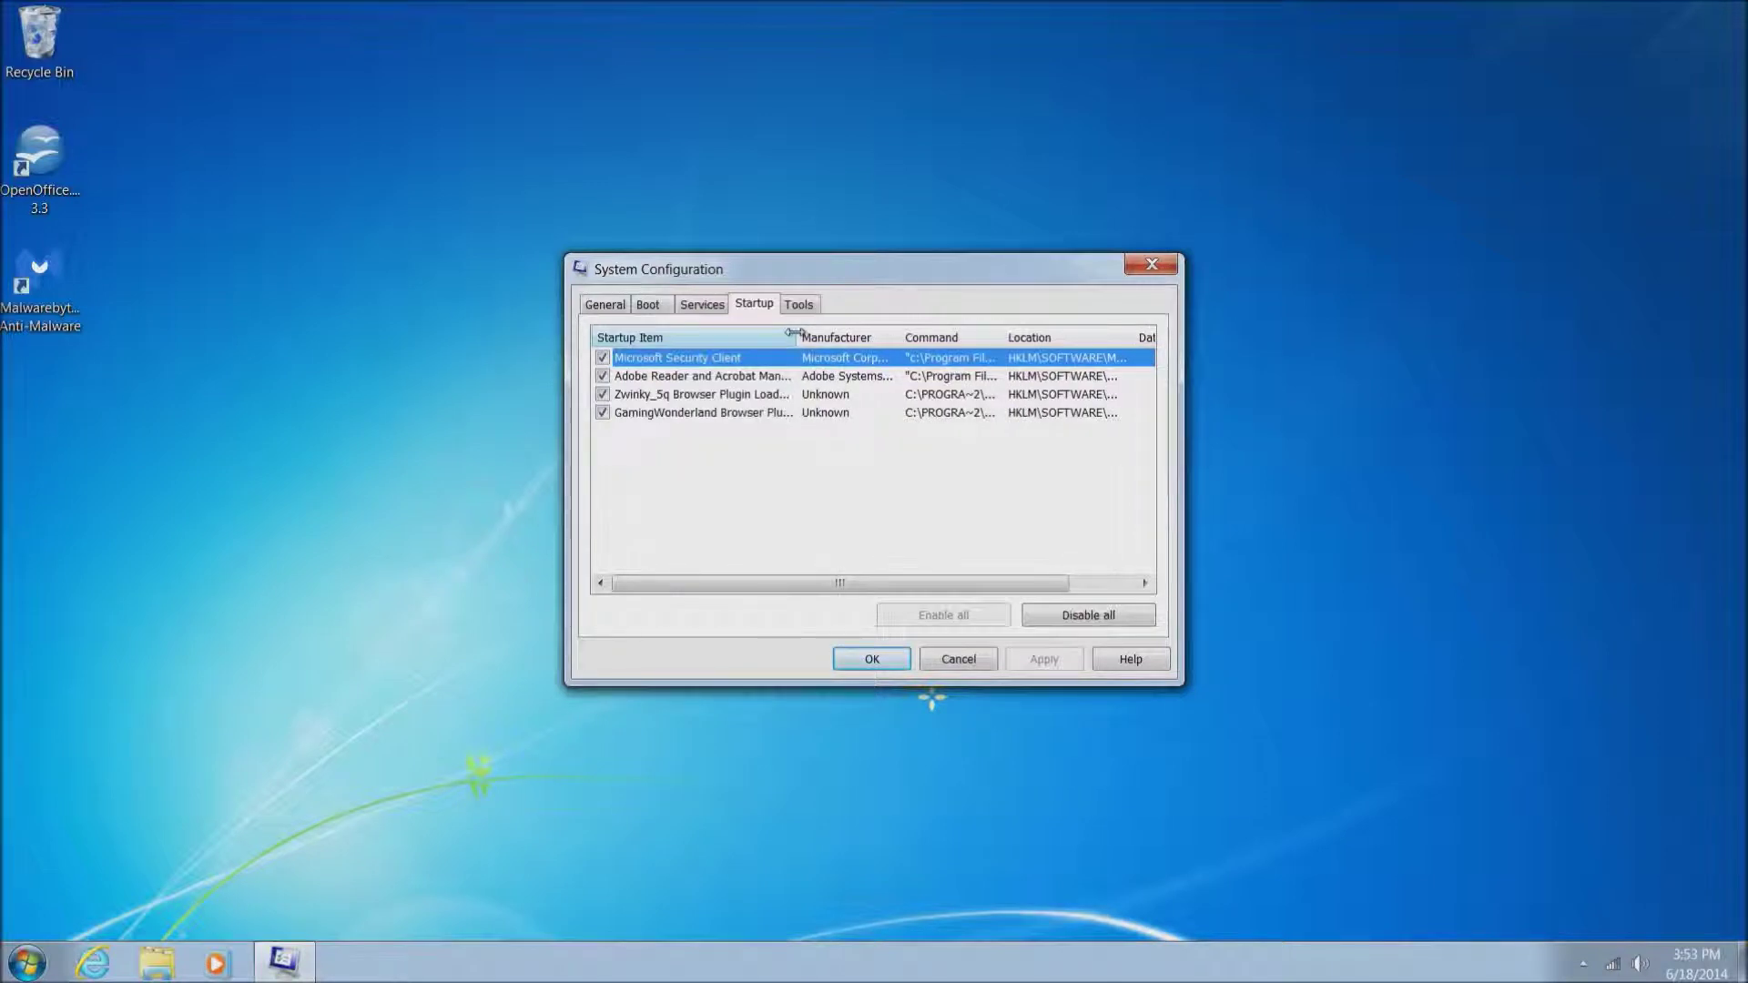
{"action": "left_click", "coordinate": [602, 395]}
{"action": "left_click", "coordinate": [601, 414]}
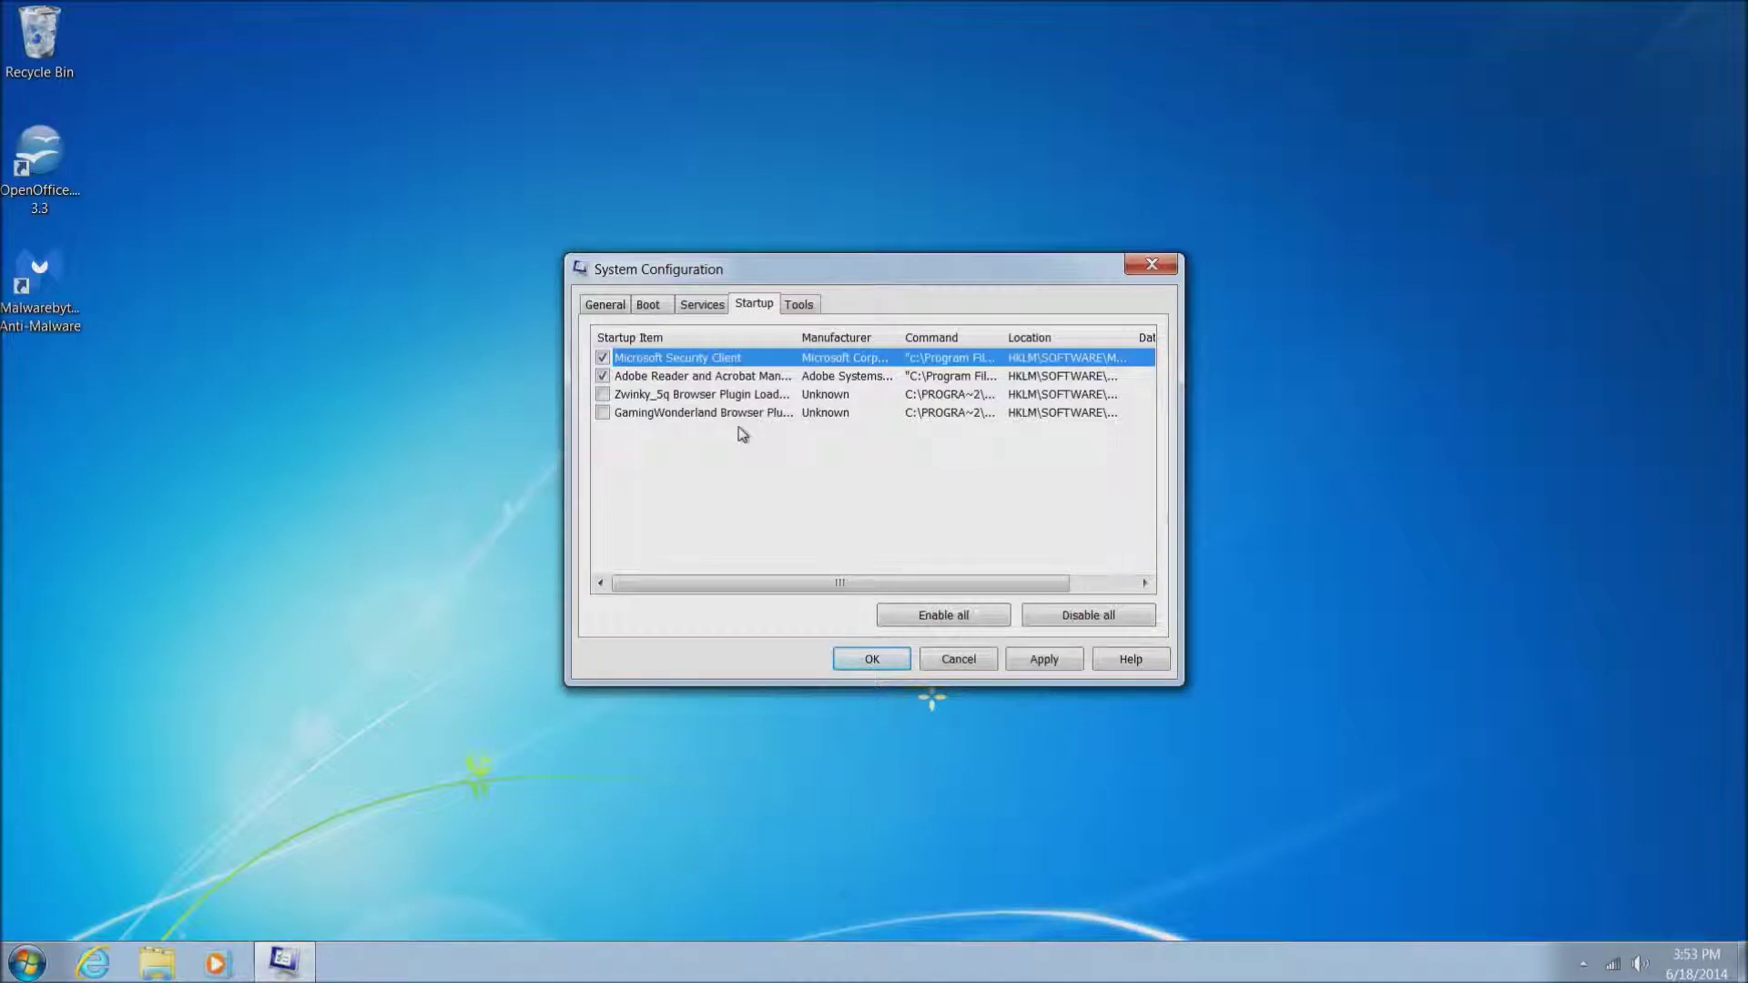
{"action": "left_click_drag", "start_coordinate": [900, 337], "coordinate": [1002, 336]}
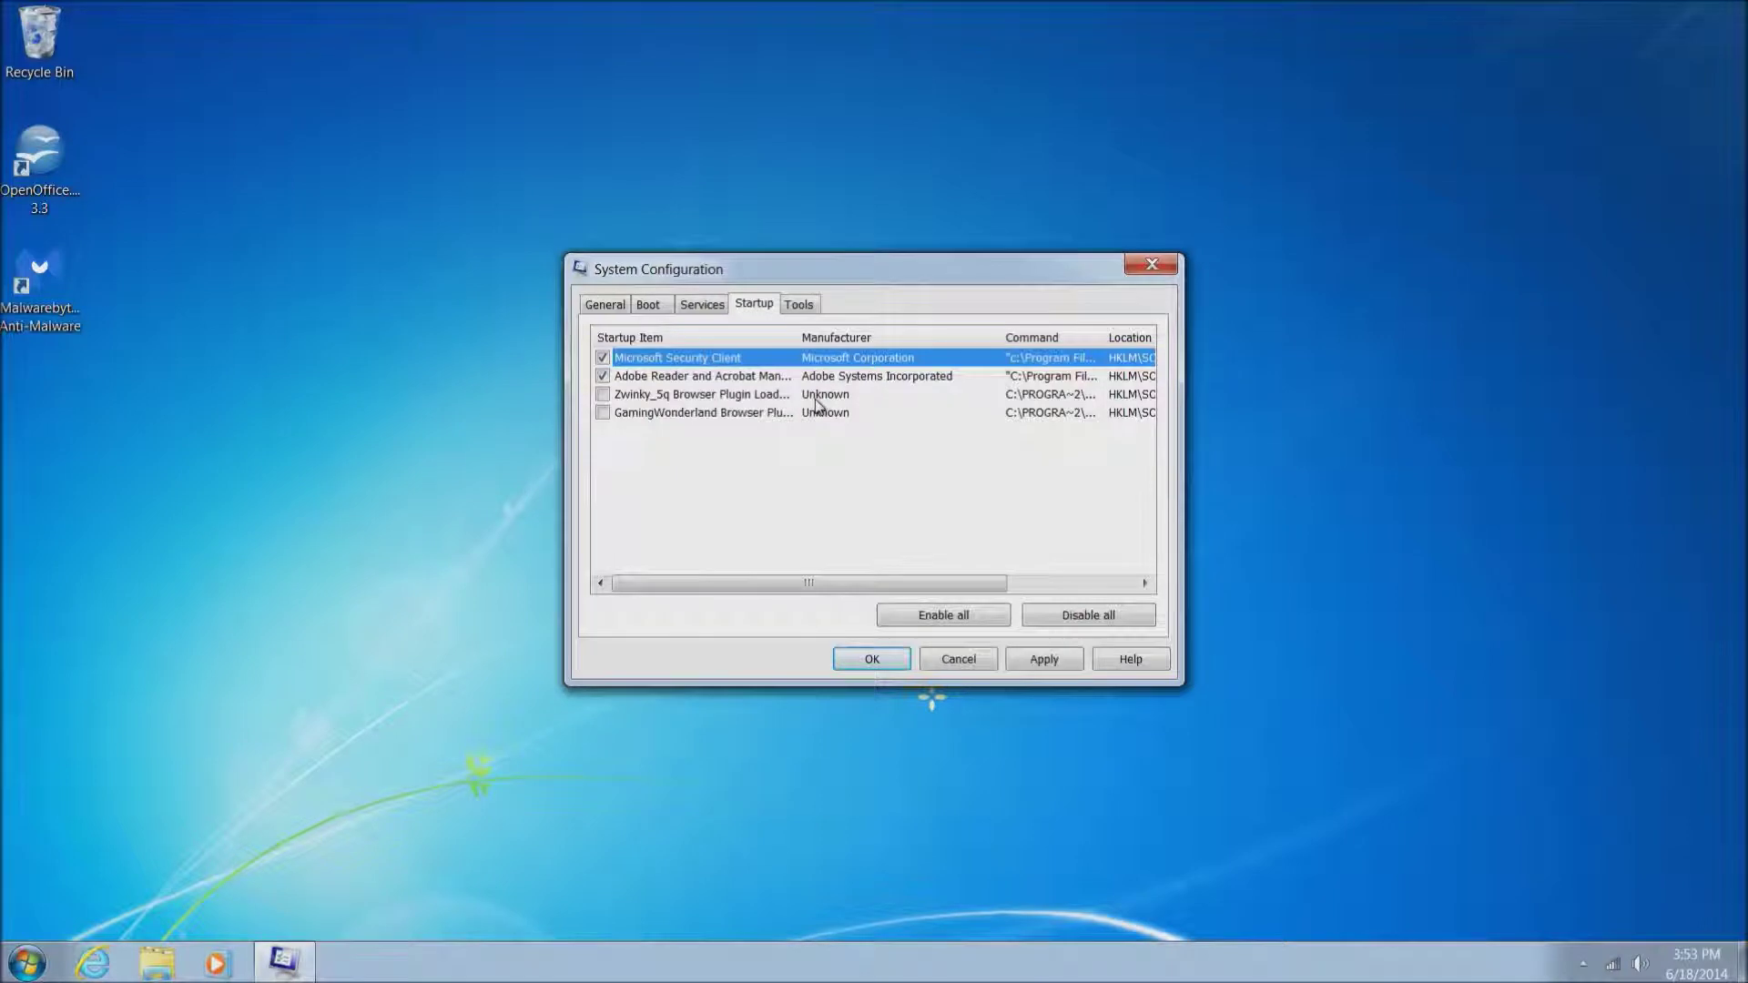
{"action": "left_click", "coordinate": [1045, 661]}
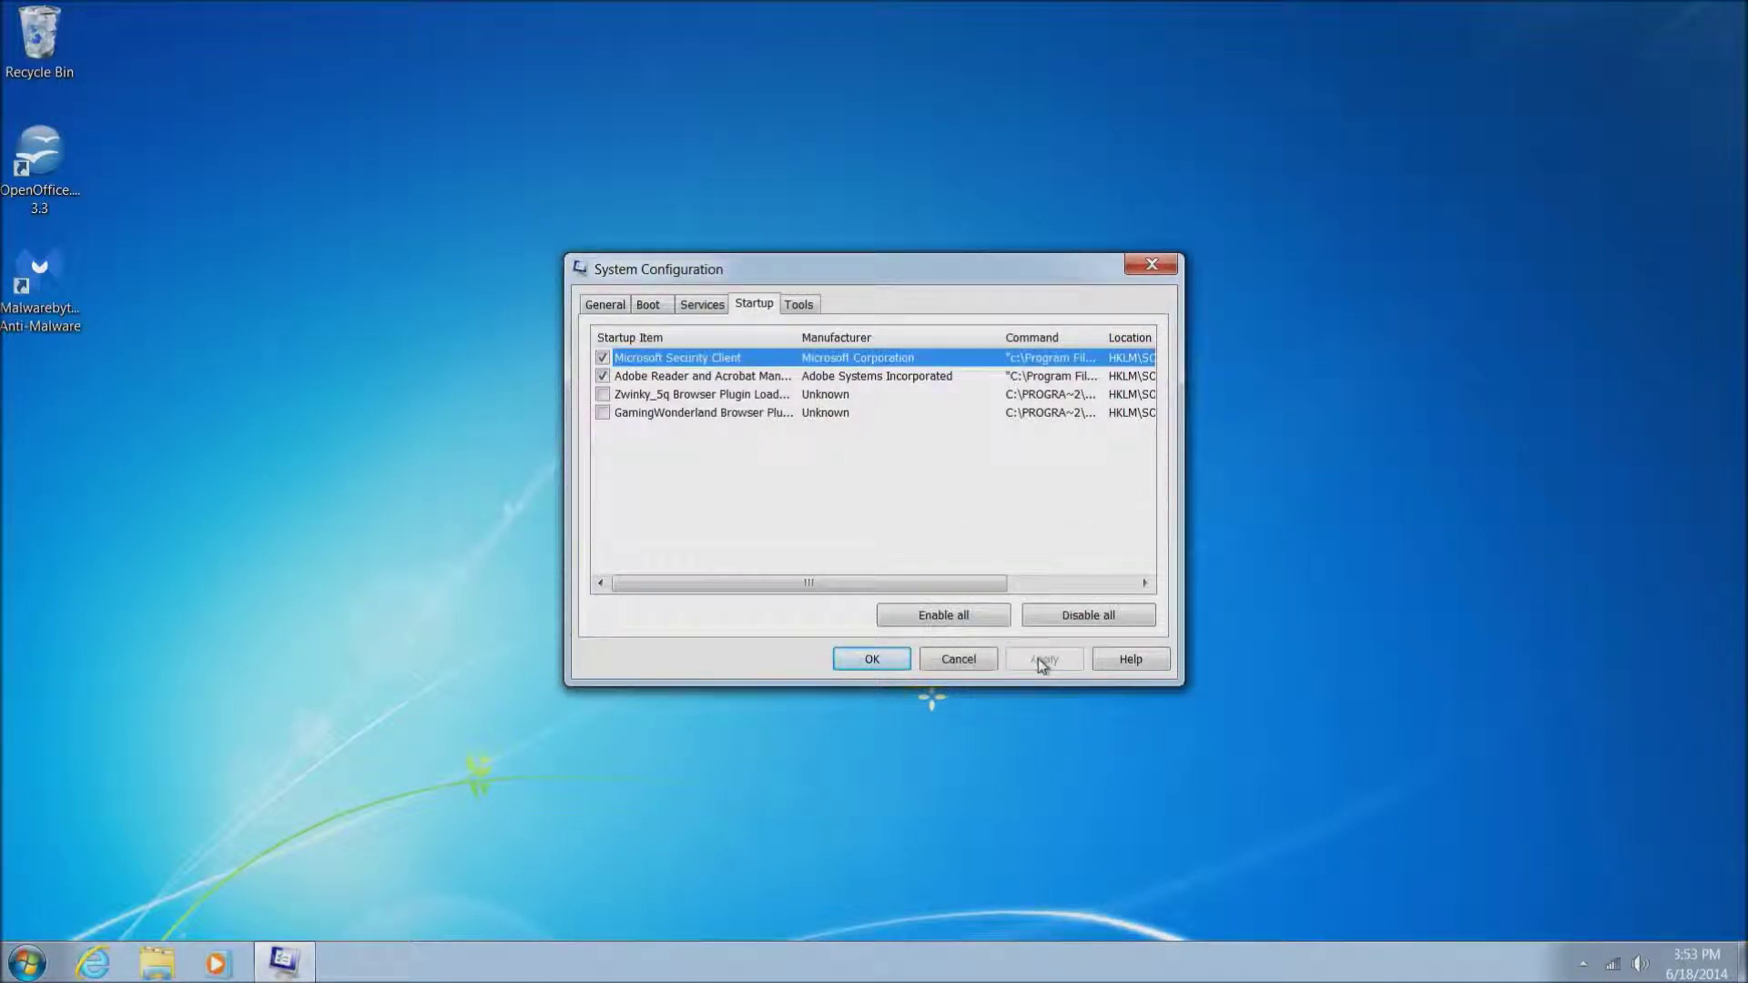
Step: Close System Configuration and restart Windows now so the startup changes take effect
{"action": "left_click", "coordinate": [872, 660]}
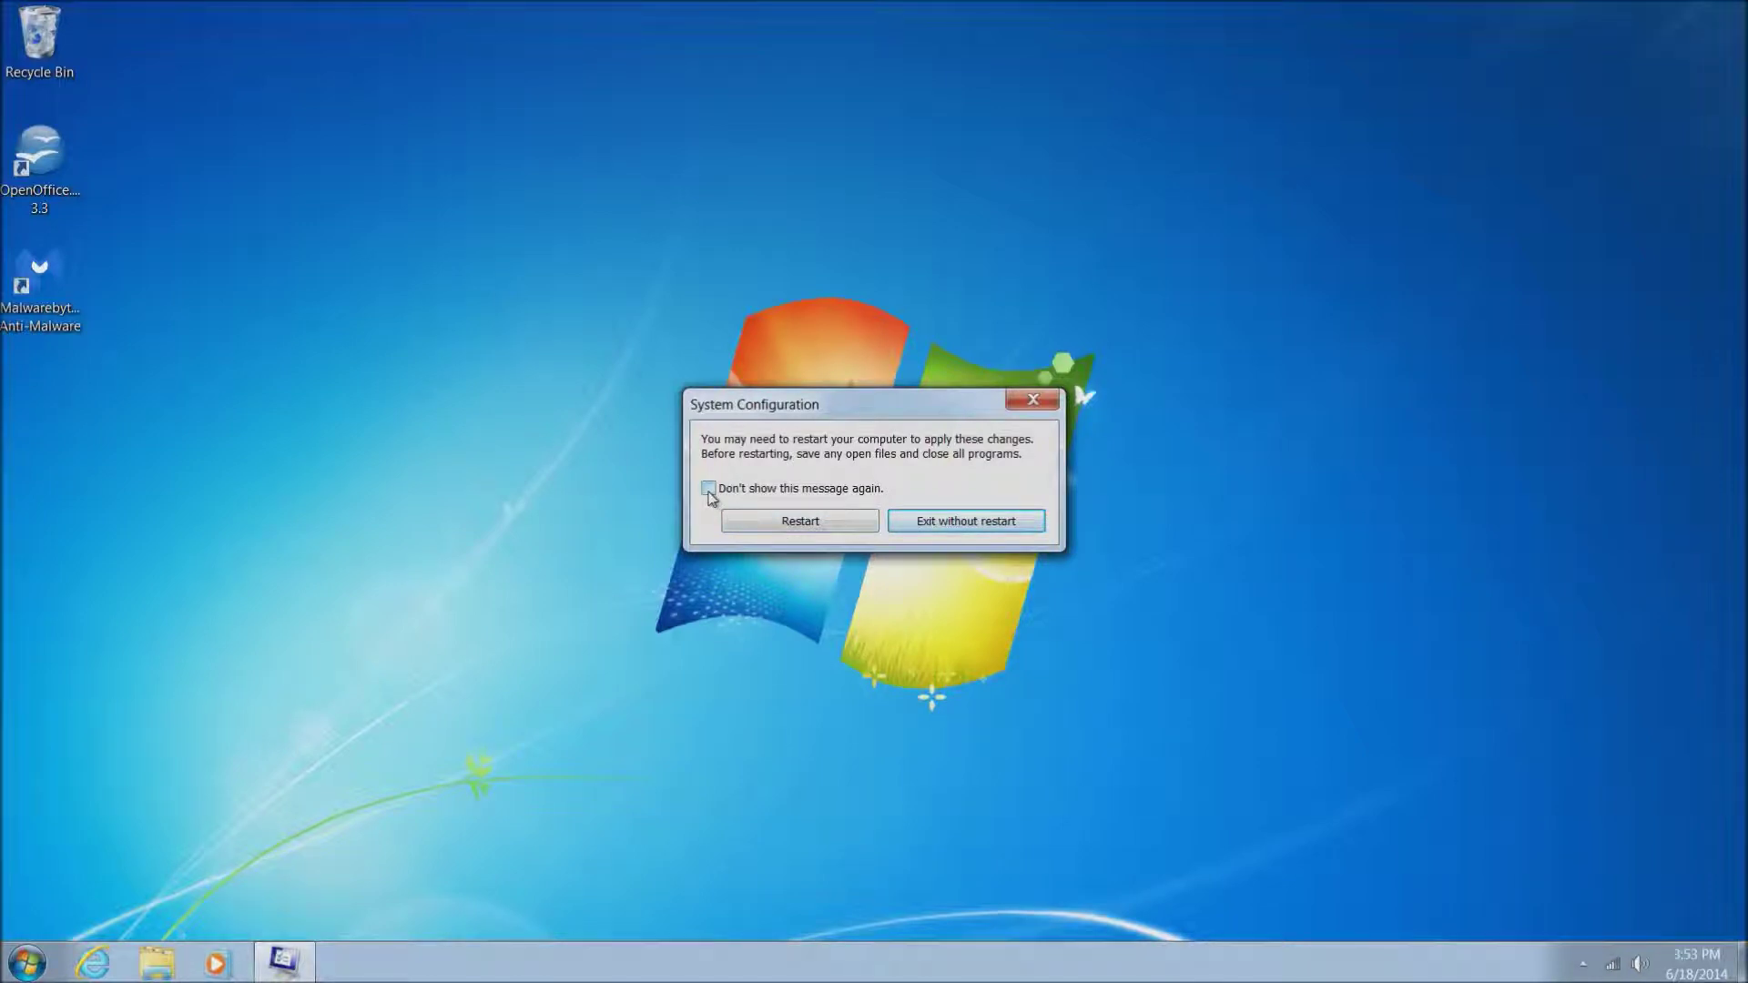
{"action": "left_click", "coordinate": [781, 528]}
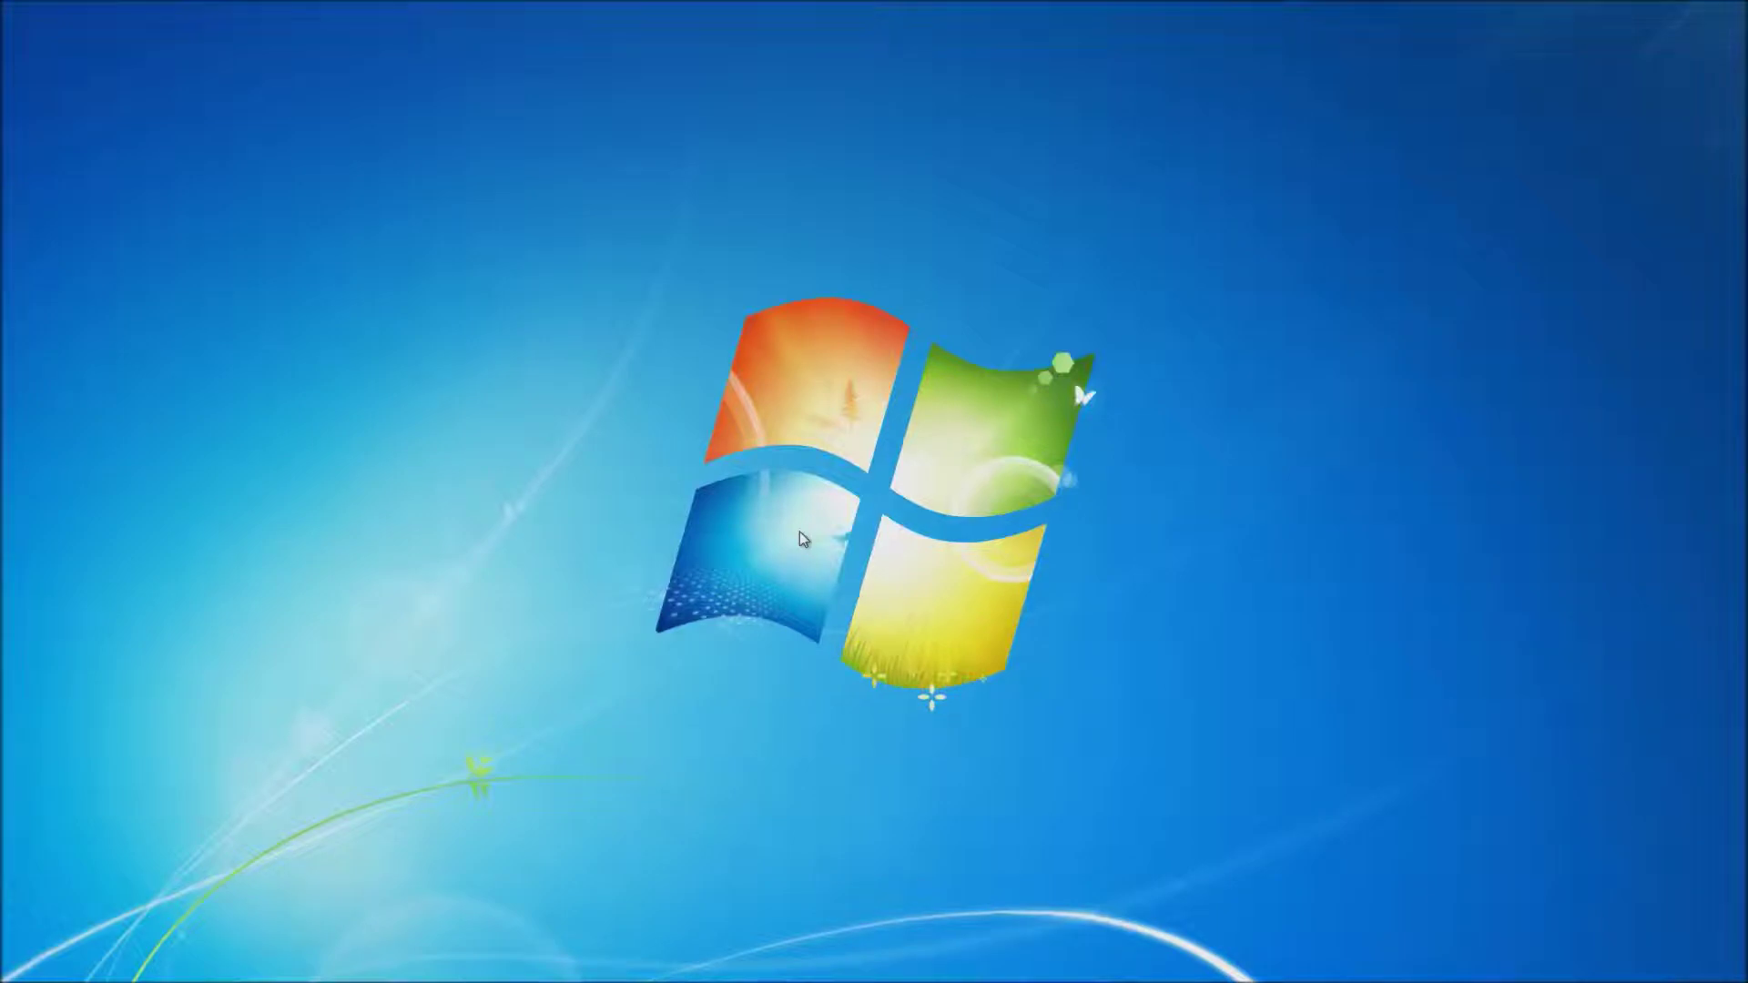